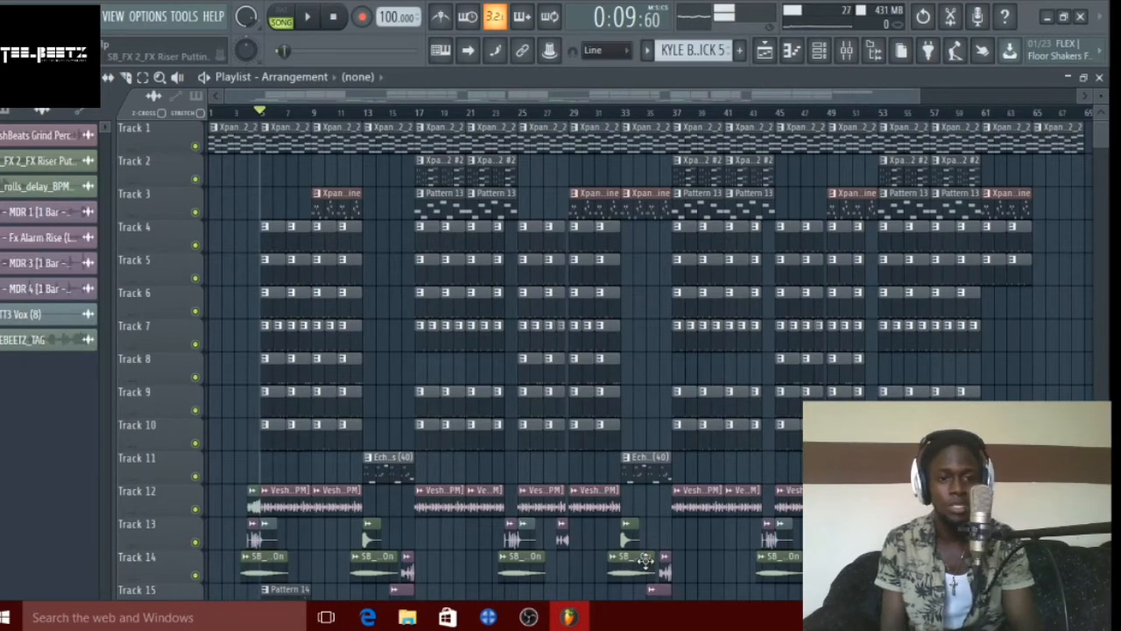
Play the full arrangement and stop it, and solo Track 1 with the playhead at bar 2.
{"action": "key", "text": "space"}
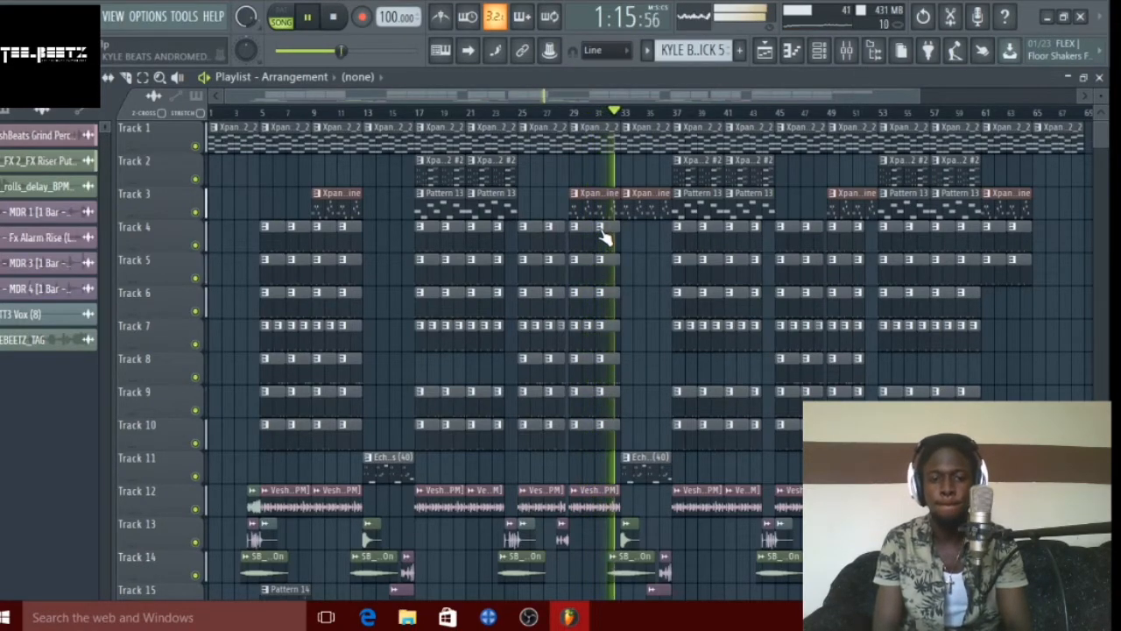
{"action": "key", "text": "space"}
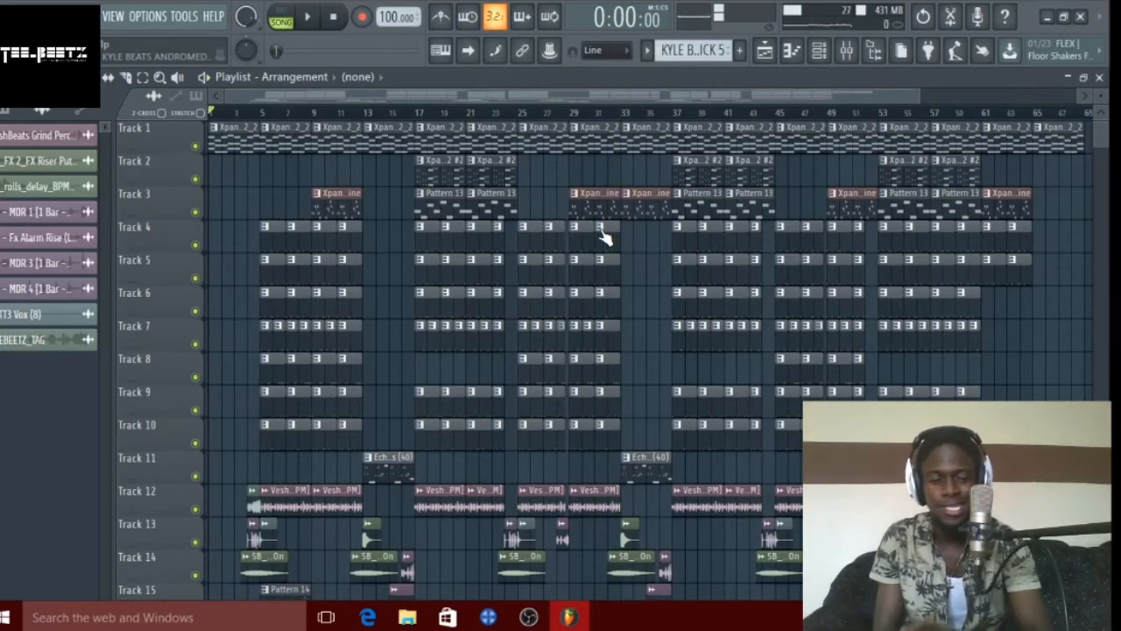
{"action": "right_click", "coordinate": [194, 146]}
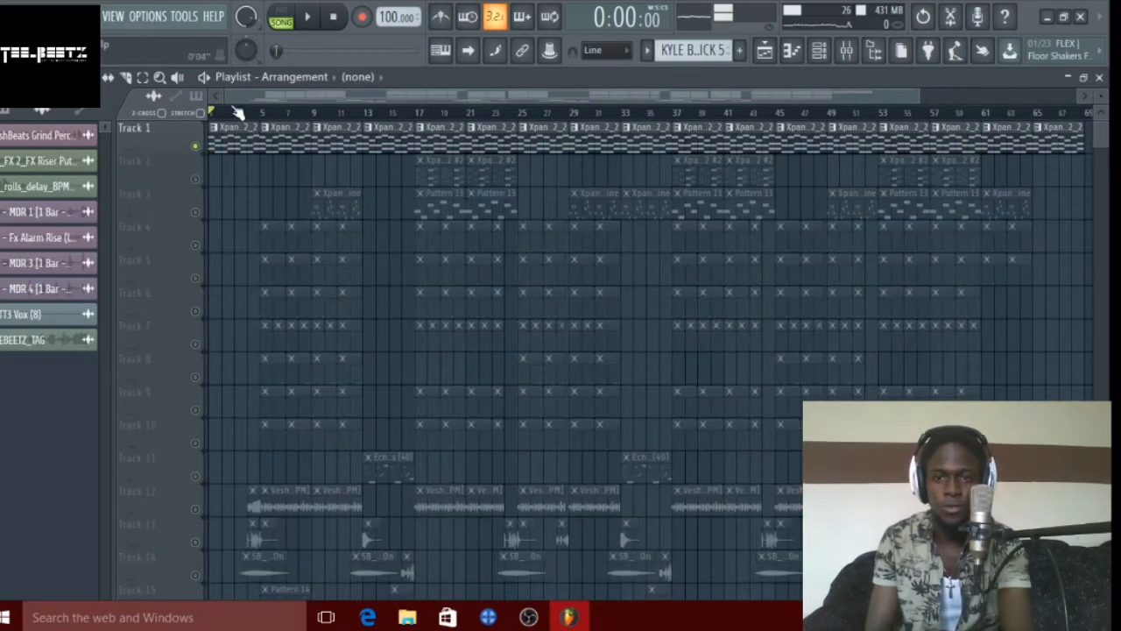
{"action": "left_click", "coordinate": [224, 114]}
Open the Xpand!2_2 instrument from the channel rack to examine its loaded sounds, and close it.
{"action": "key", "text": "F6"}
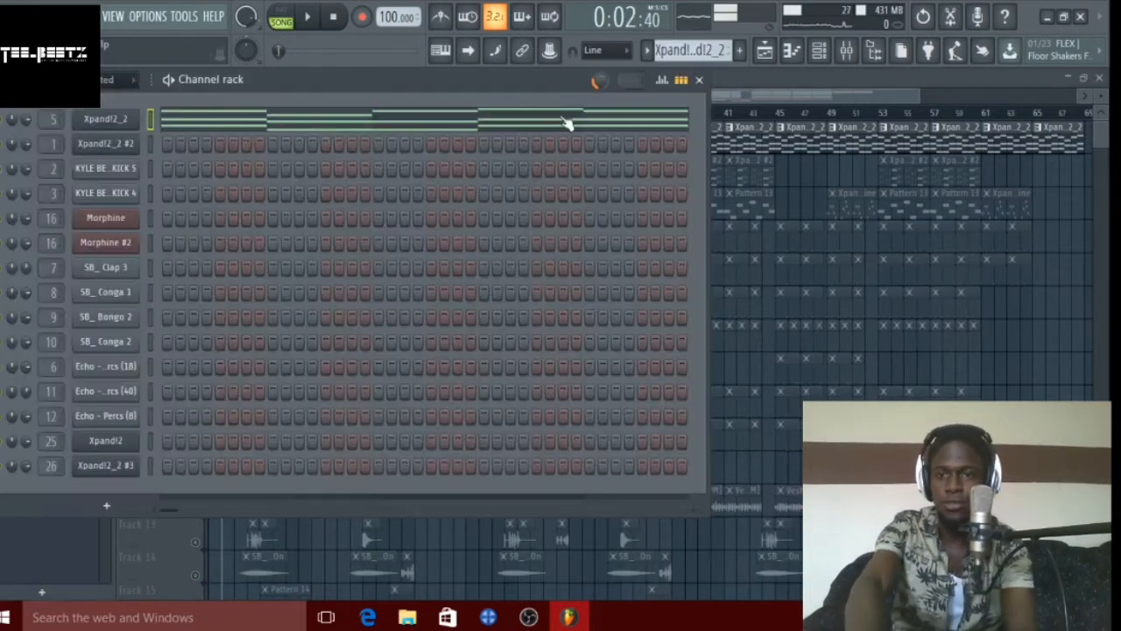
{"action": "left_click", "coordinate": [120, 122]}
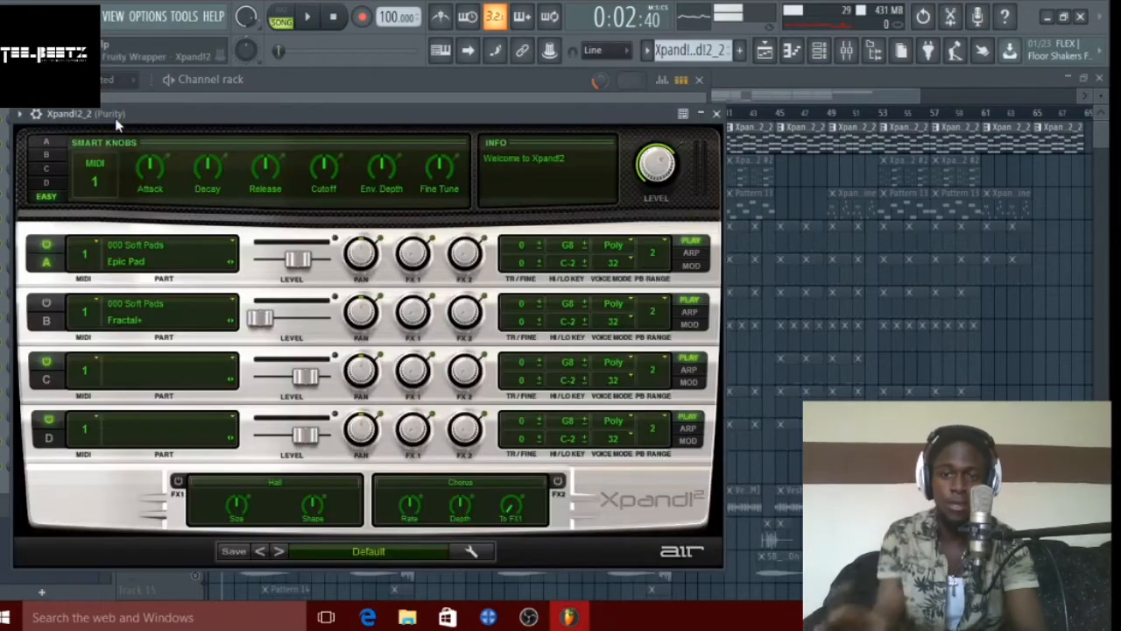
{"action": "left_click_drag", "start_coordinate": [115, 117], "coordinate": [188, 119]}
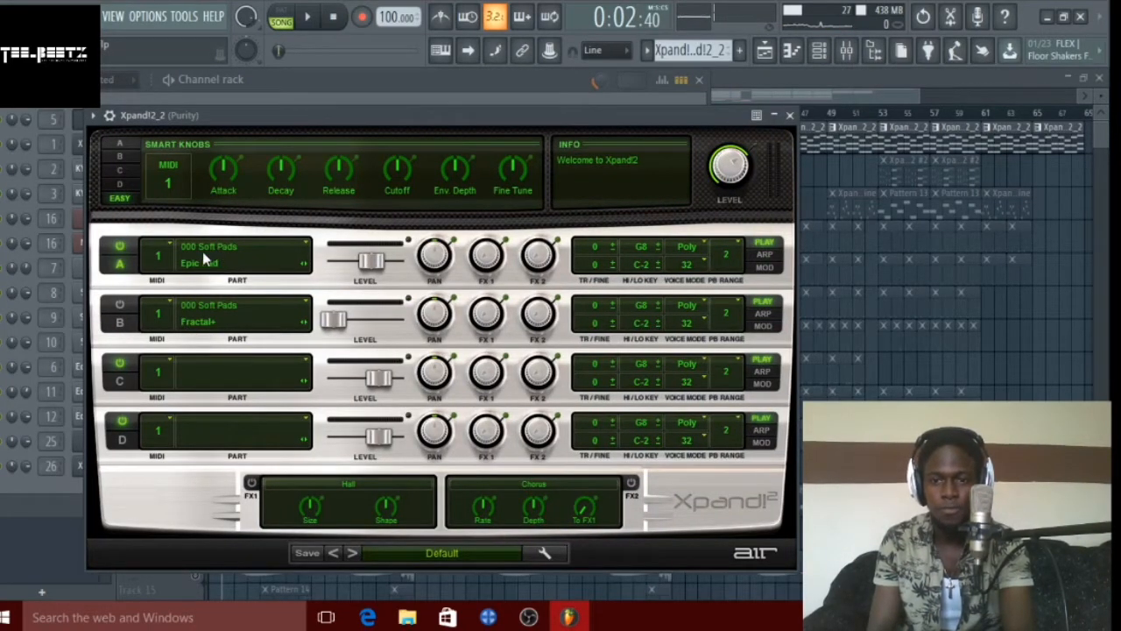
{"action": "left_click", "coordinate": [789, 116]}
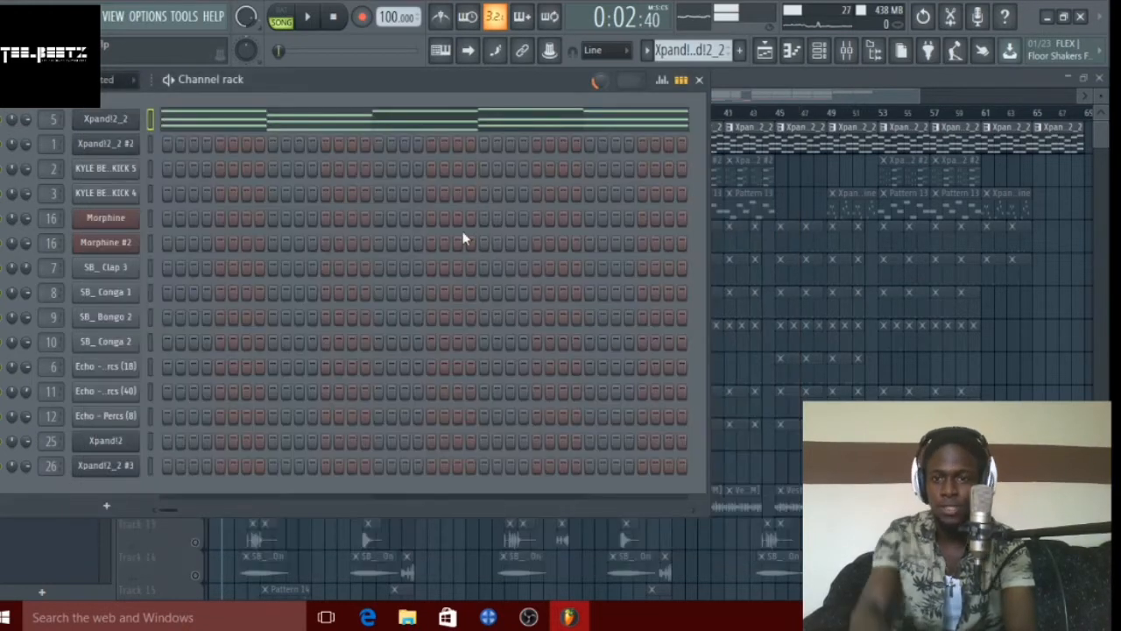
Open the Xpand!2_2 chord notes in a maximized piano roll with all four bars in view.
{"action": "left_click", "coordinate": [456, 120]}
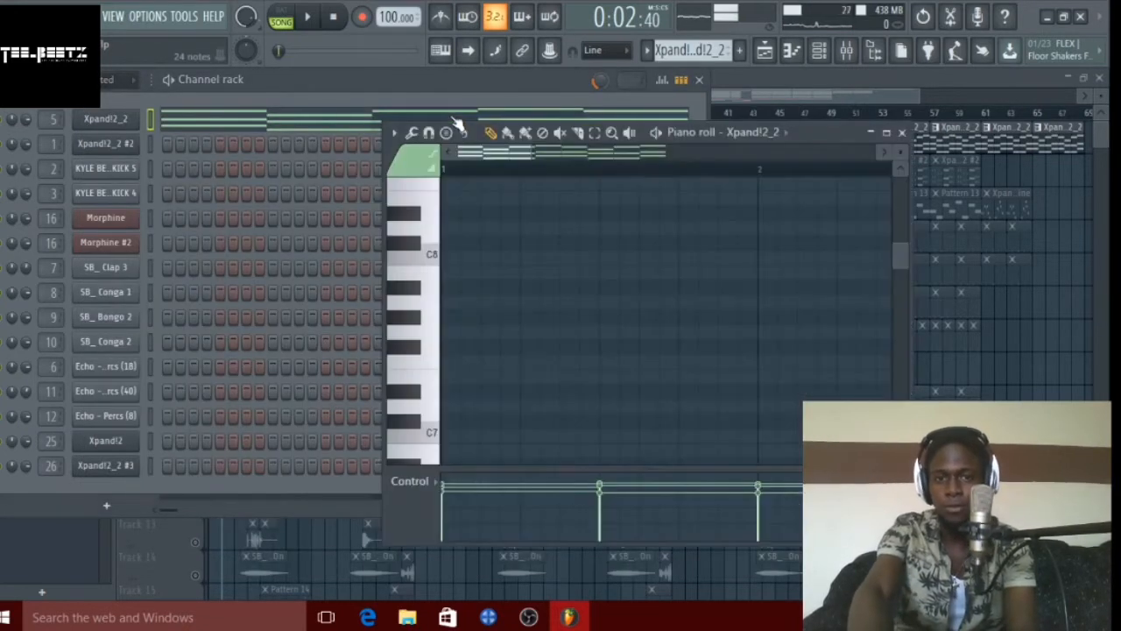
{"action": "left_click", "coordinate": [887, 133]}
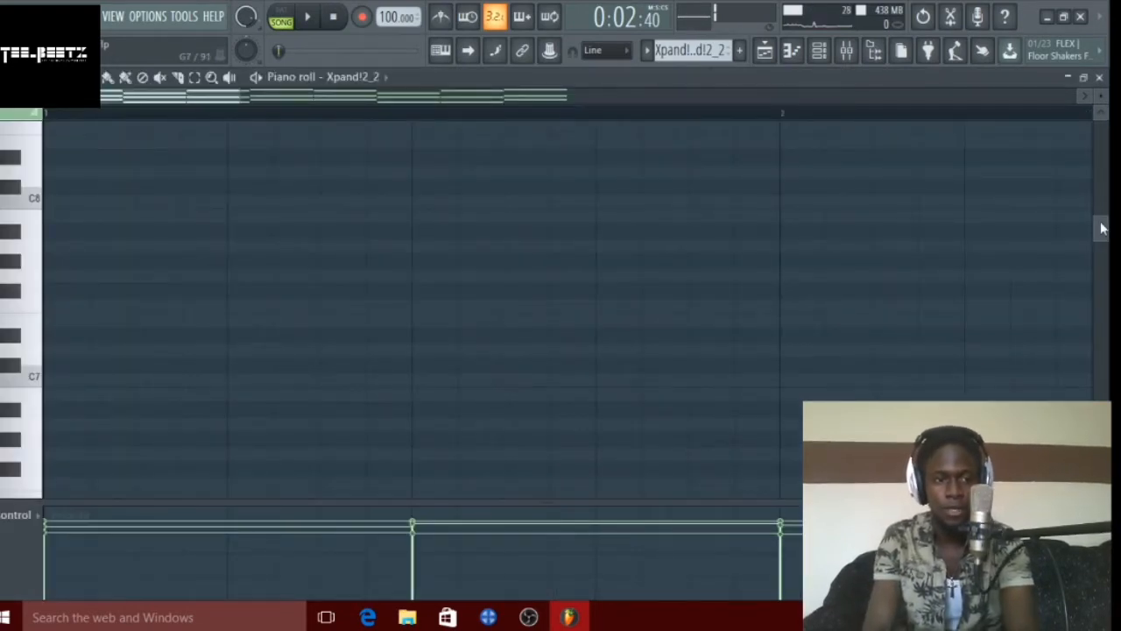
{"action": "left_click_drag", "start_coordinate": [1102, 229], "coordinate": [1095, 313]}
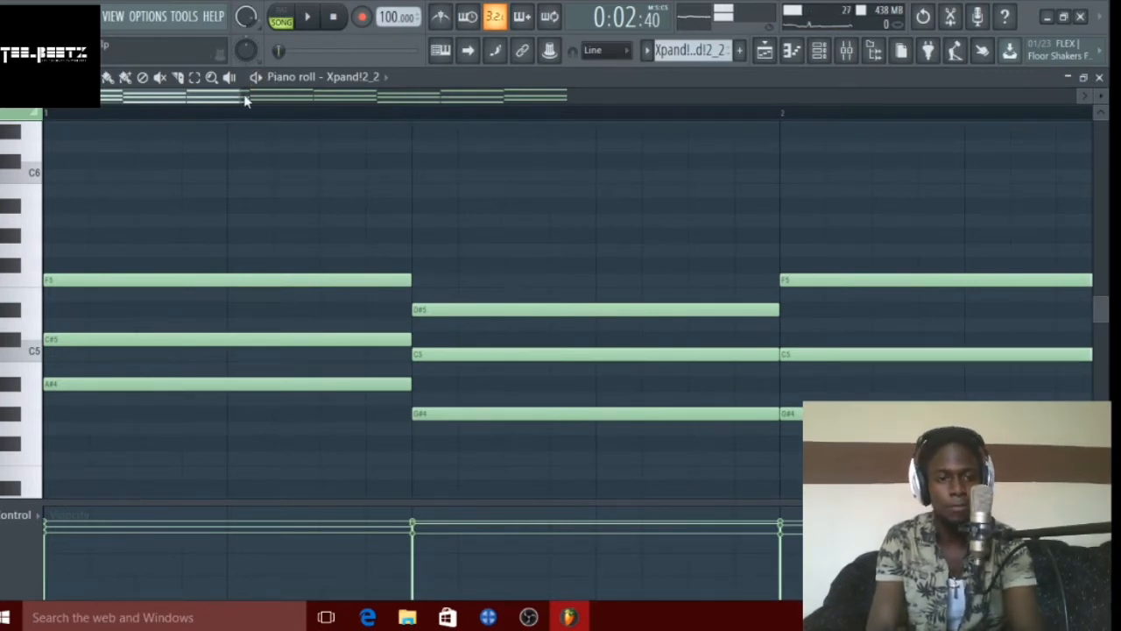
{"action": "left_click_drag", "start_coordinate": [241, 93], "coordinate": [642, 89]}
Play the Xpand!2_2 chord progression from the start, stop it, and close the piano roll and channel rack.
{"action": "key", "text": "space"}
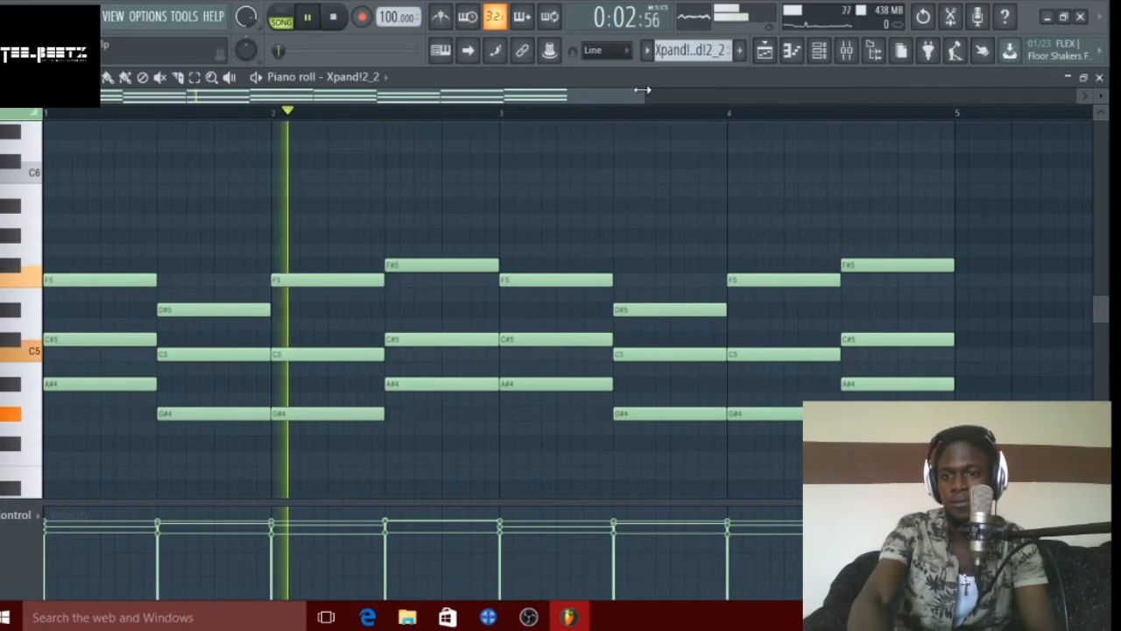
{"action": "left_click", "coordinate": [340, 19]}
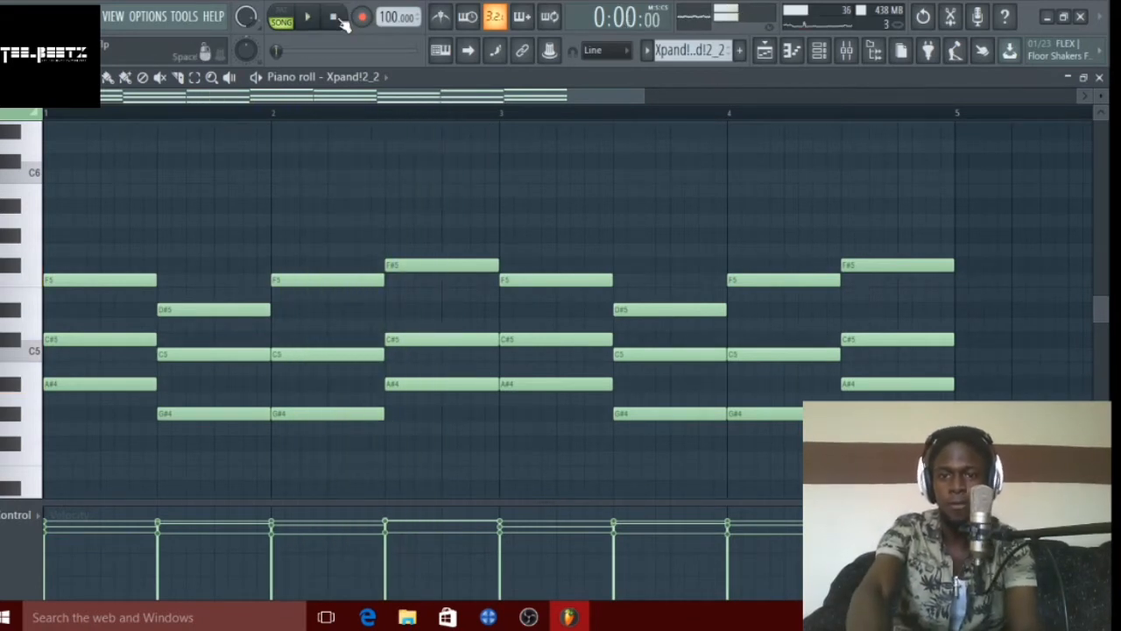
{"action": "key", "text": "space"}
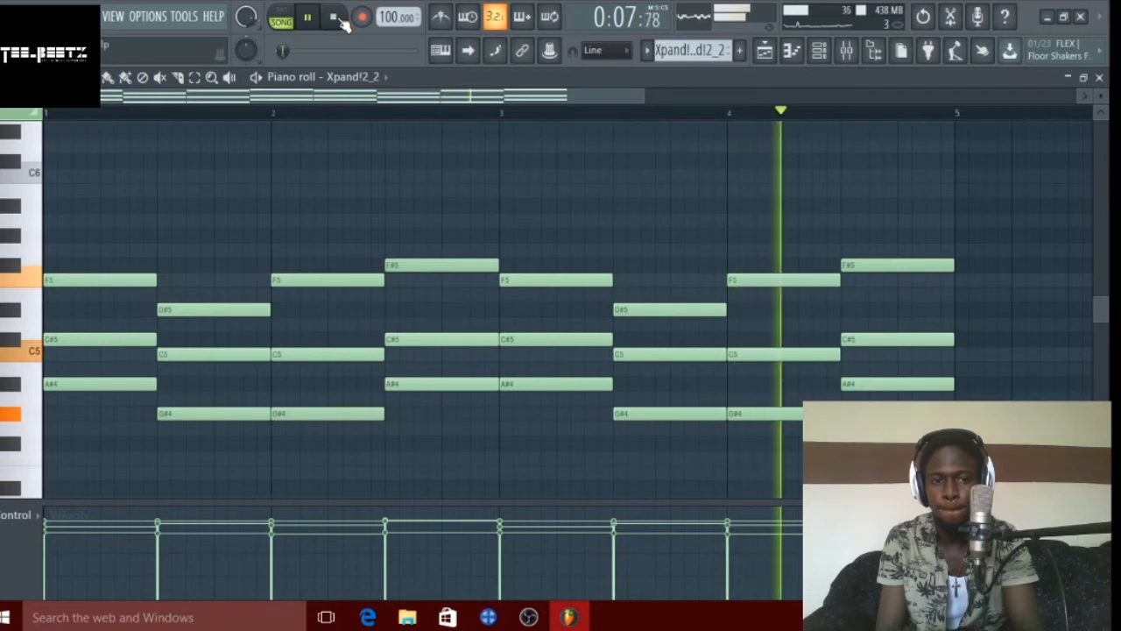
{"action": "left_click", "coordinate": [340, 19]}
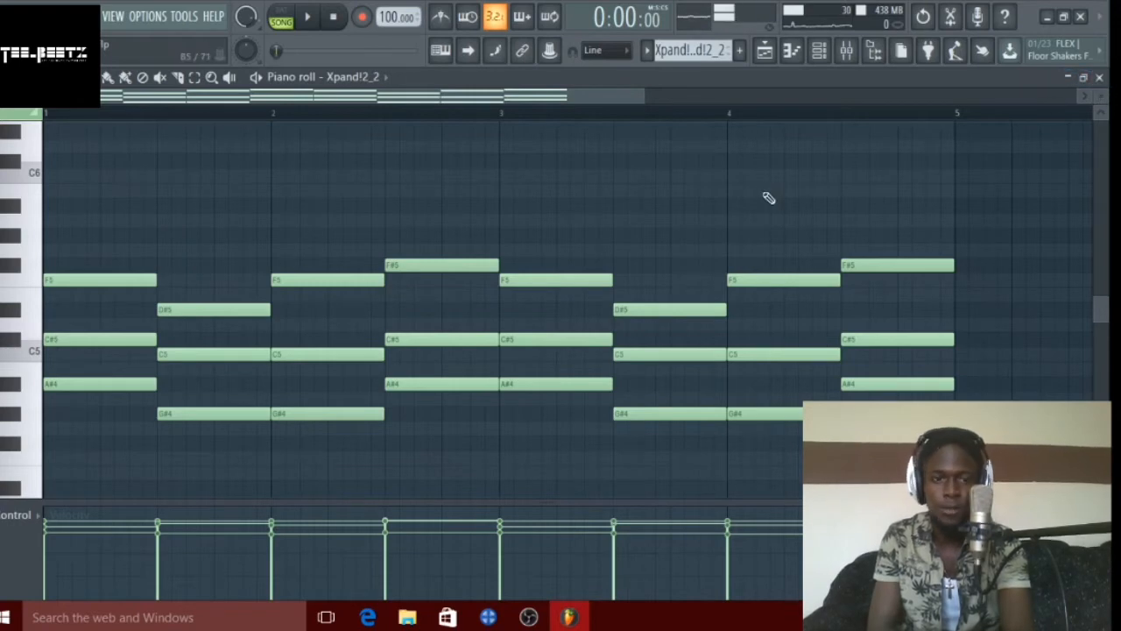
{"action": "left_click", "coordinate": [1100, 77]}
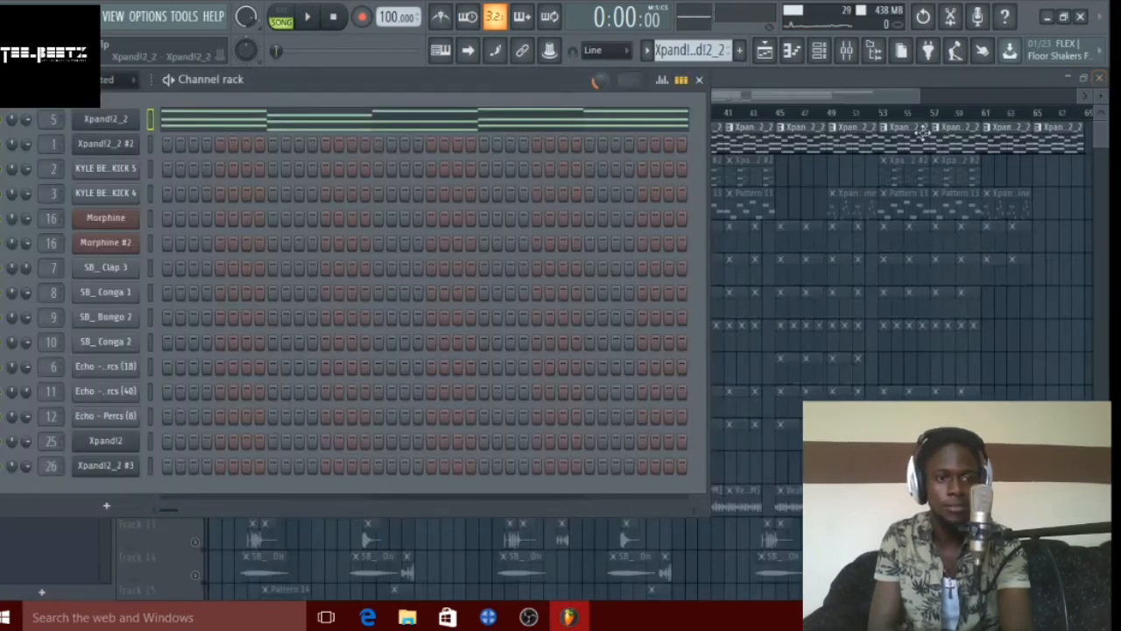
{"action": "left_click", "coordinate": [699, 80]}
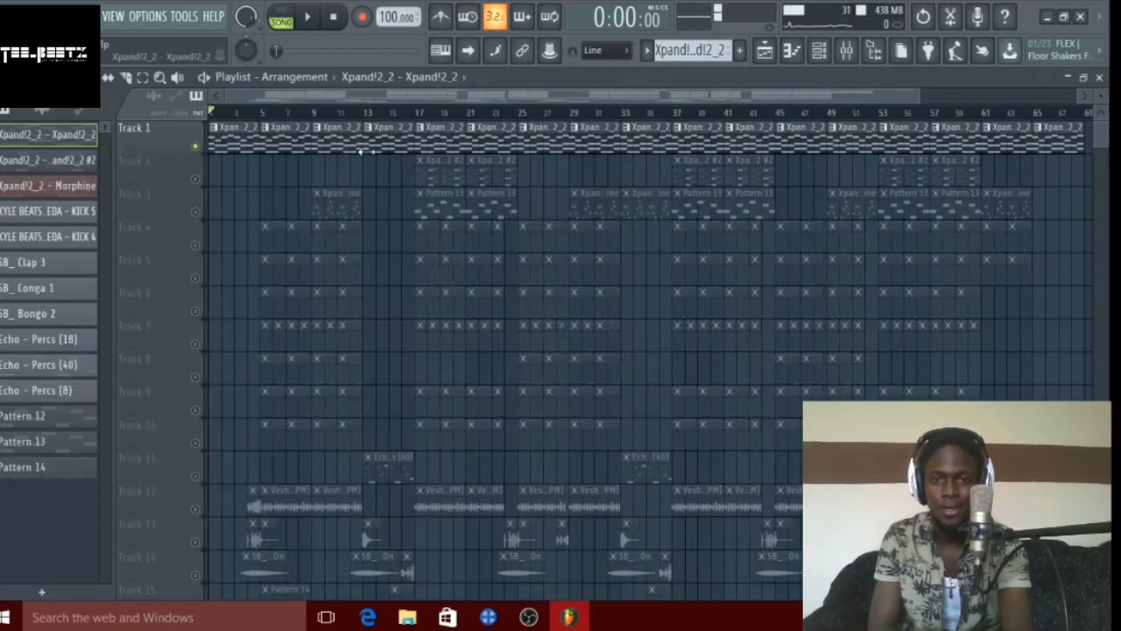
Unmute Track 2 in the playlist and place the playhead at bar 17, where its first clip starts.
{"action": "left_click", "coordinate": [195, 180]}
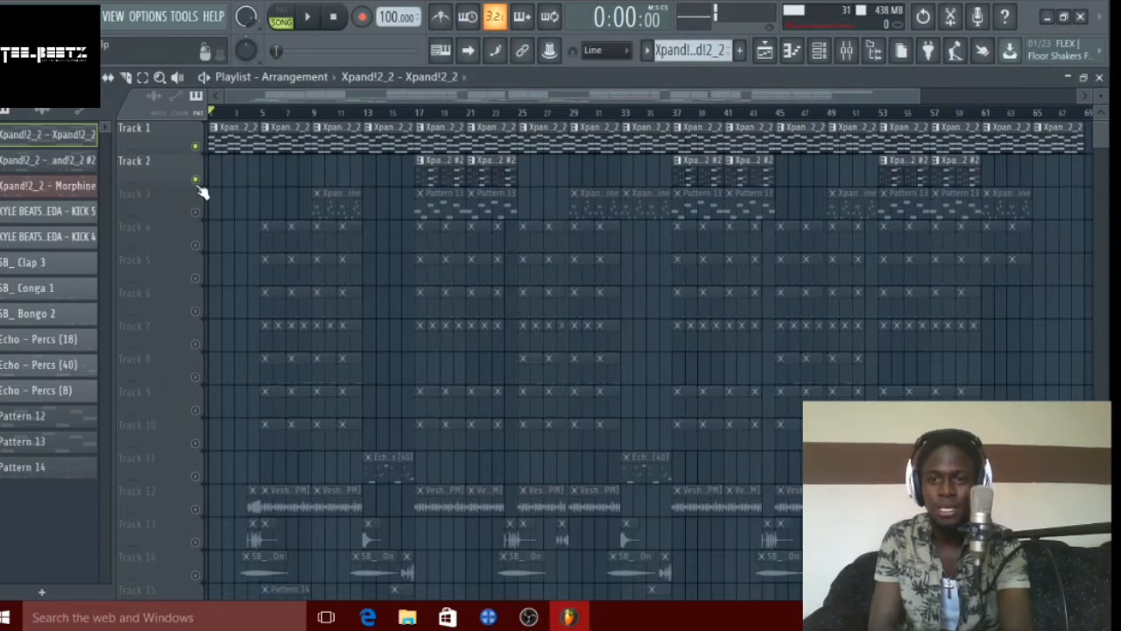
{"action": "left_click", "coordinate": [426, 112]}
{"action": "left_click", "coordinate": [417, 114]}
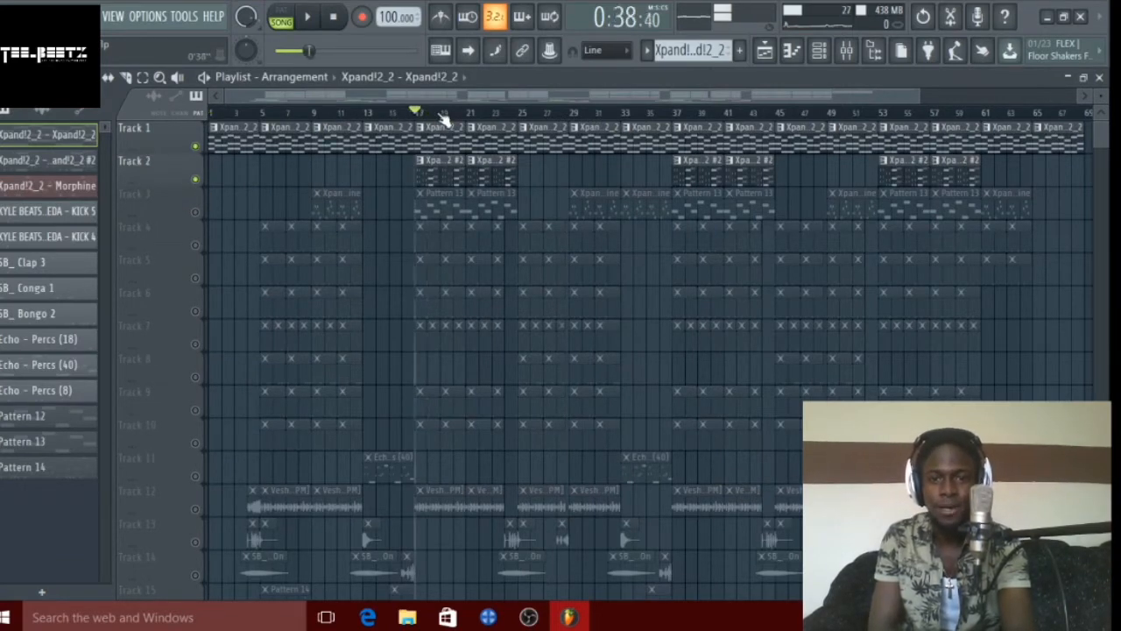
Select the Xpand!2_2 #2 pattern and examine its chord notes in the piano roll.
{"action": "left_click", "coordinate": [791, 50]}
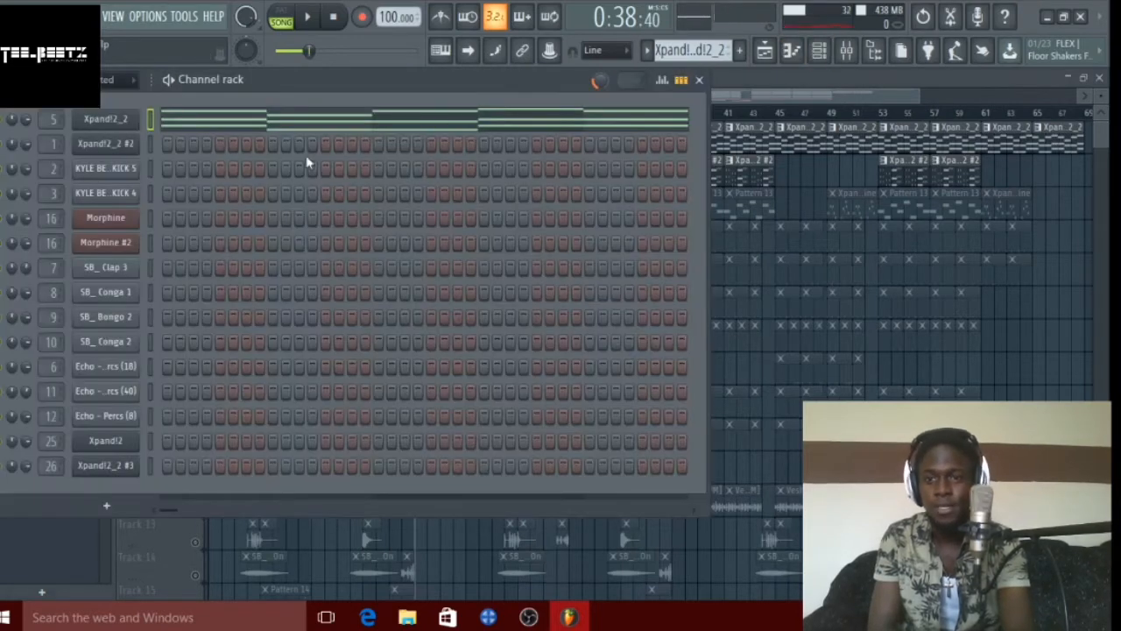
{"action": "left_click", "coordinate": [737, 173]}
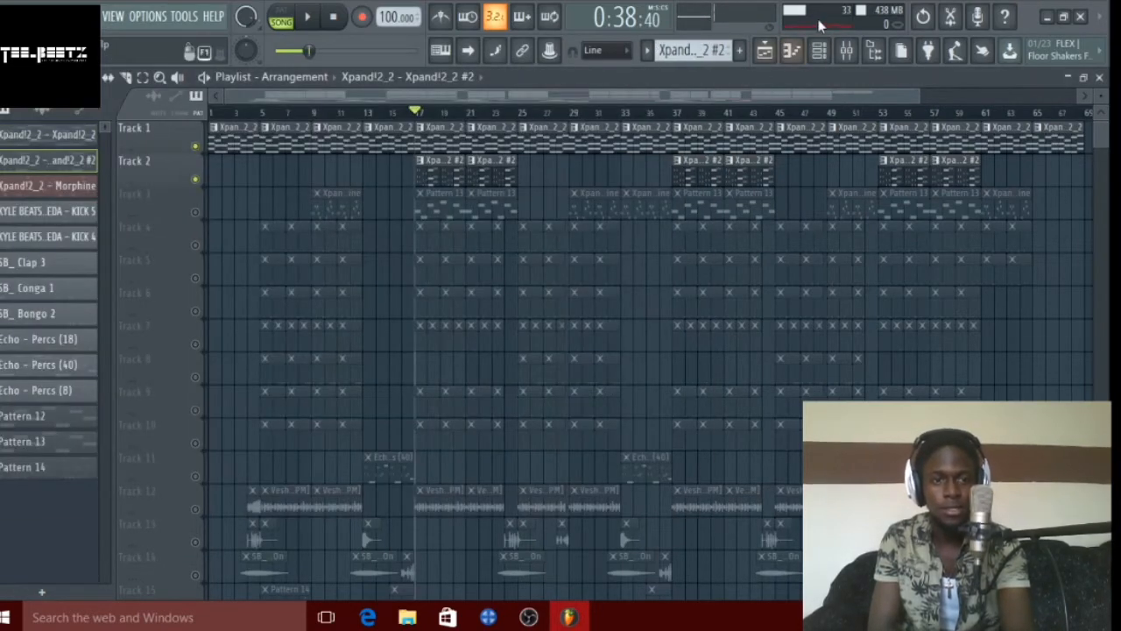
{"action": "left_click", "coordinate": [819, 50]}
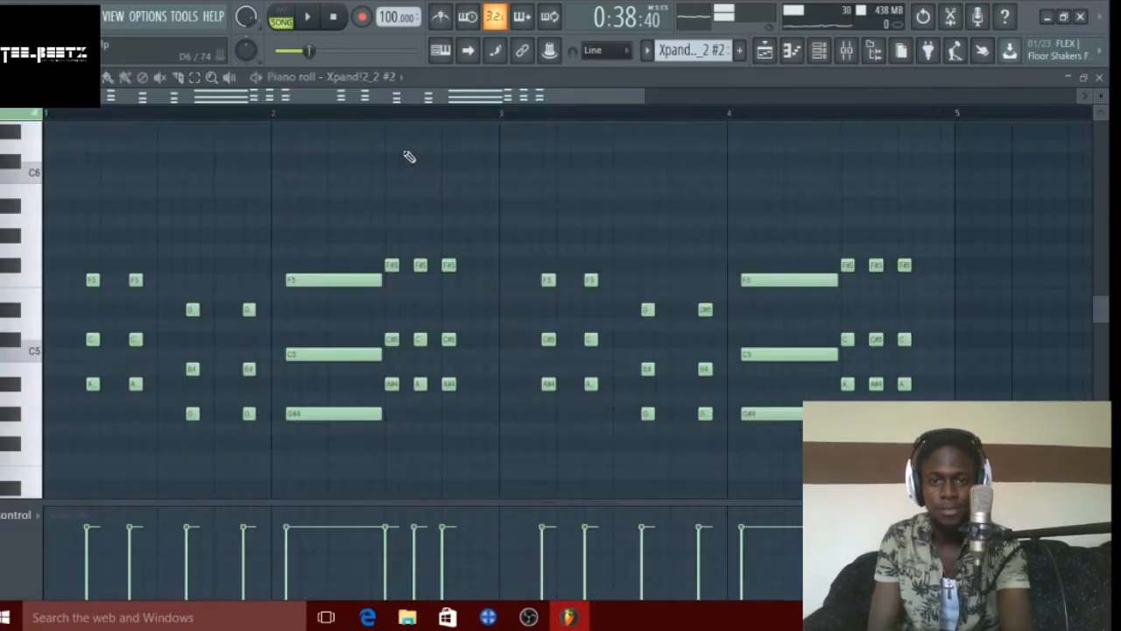
{"action": "left_click", "coordinate": [410, 150]}
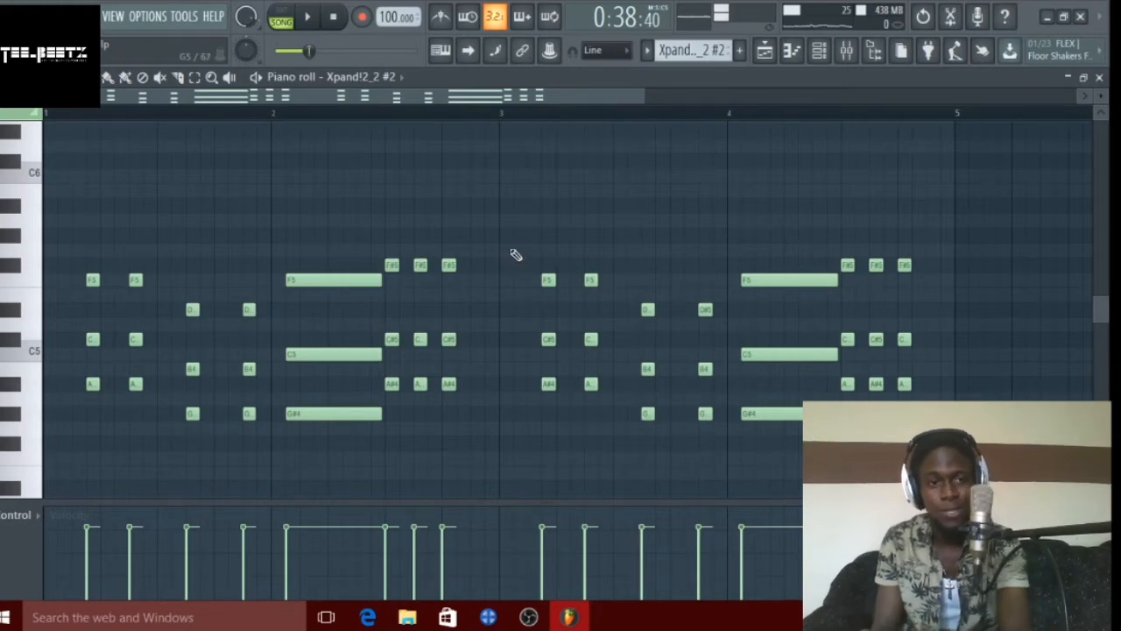
{"action": "left_click", "coordinate": [1100, 78]}
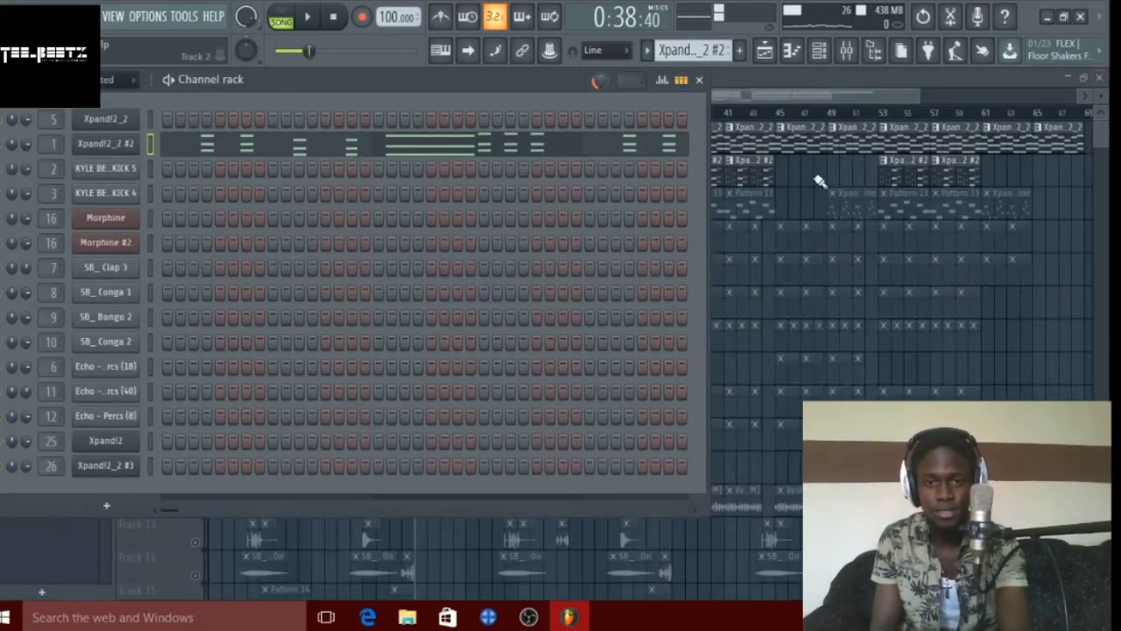
Play the Xpand!2_2 #2 pattern on its own in pattern mode with its piano roll open, and close the piano roll.
{"action": "left_click", "coordinate": [537, 168]}
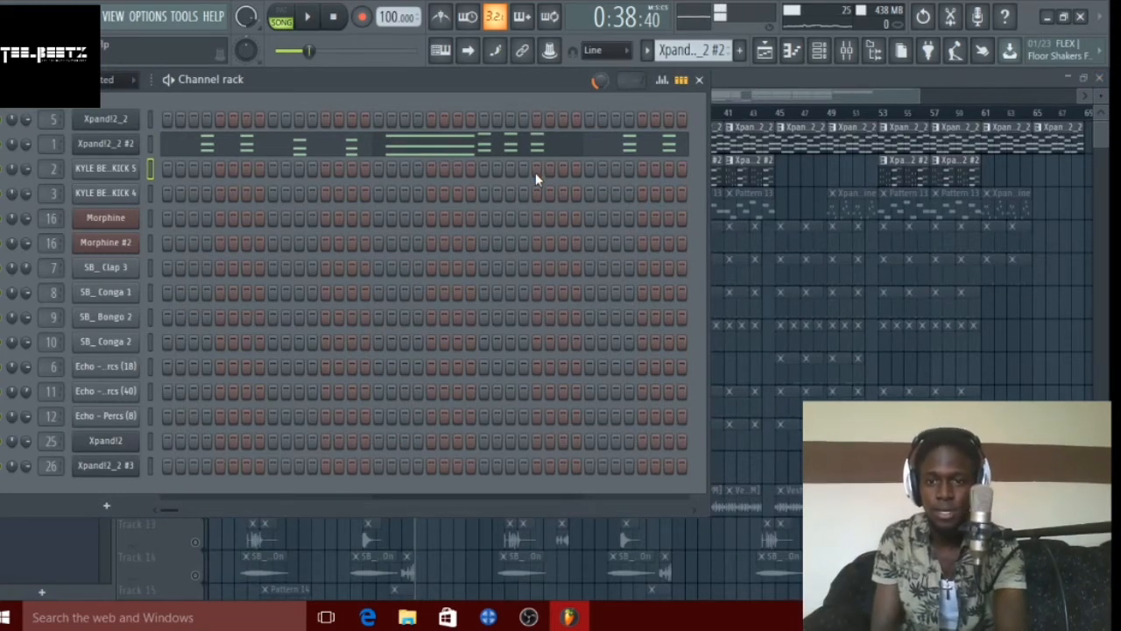
{"action": "key", "text": "space"}
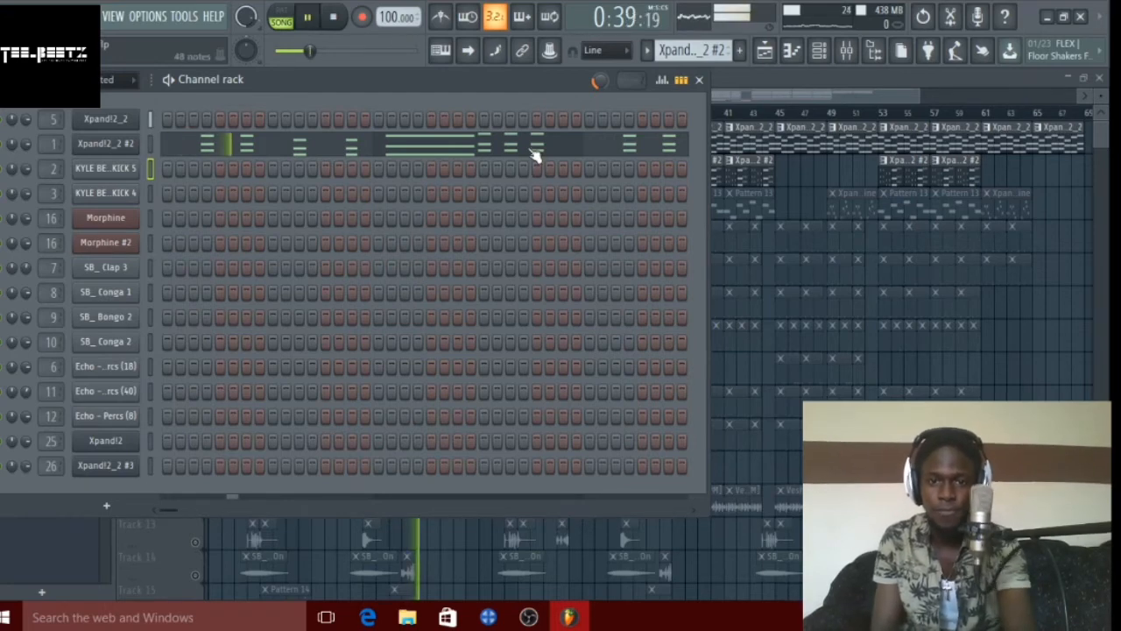
{"action": "left_click", "coordinate": [533, 147]}
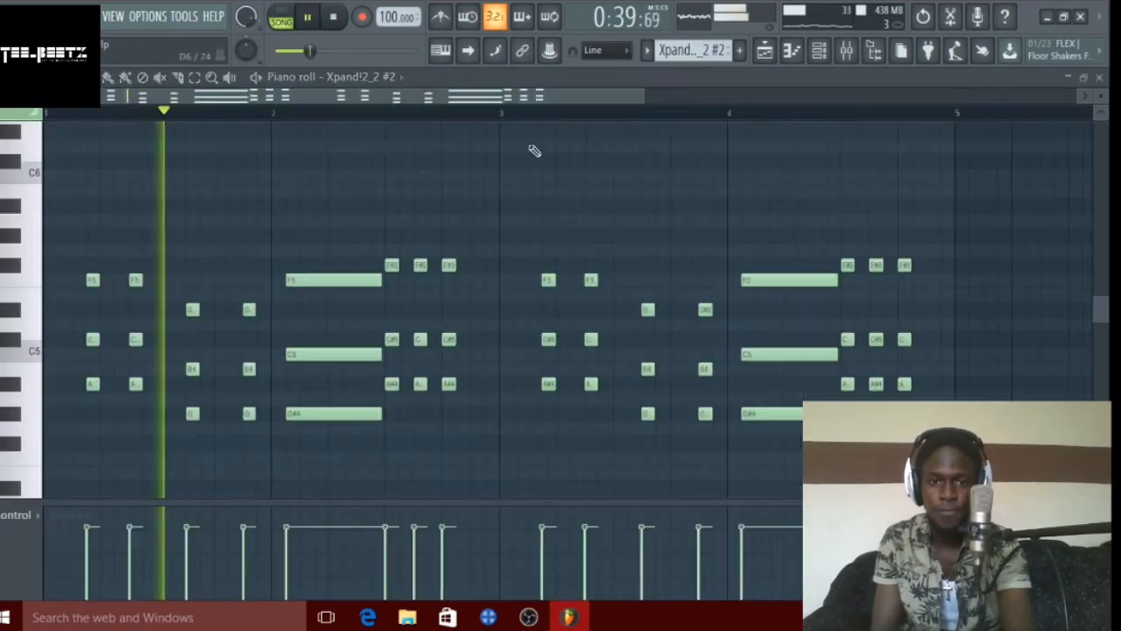
{"action": "left_click", "coordinate": [289, 16]}
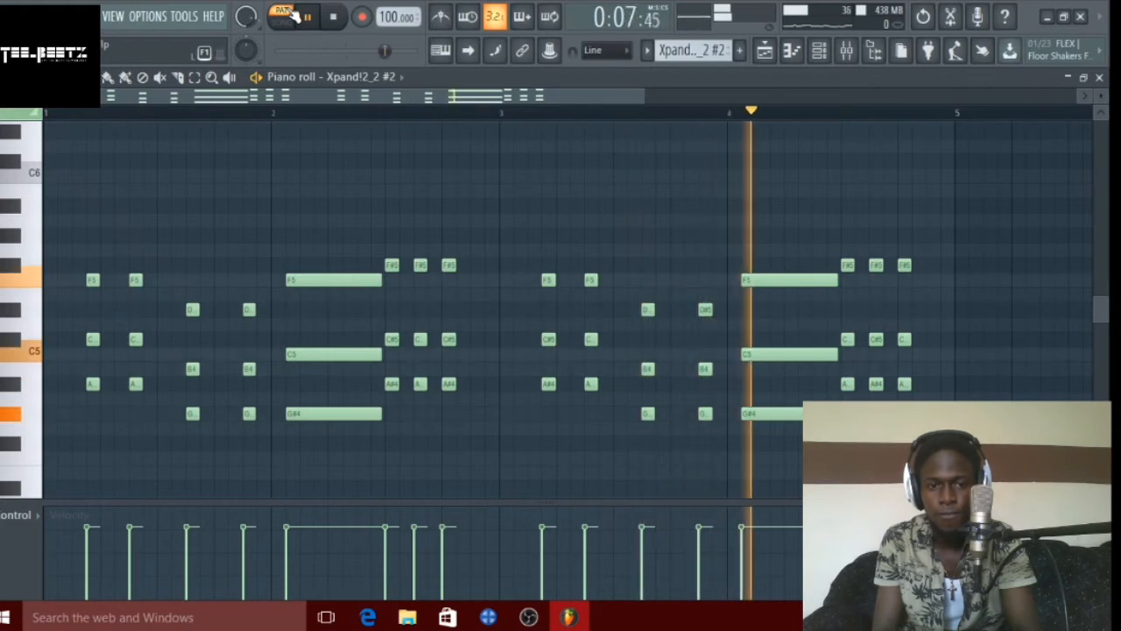
{"action": "key", "text": "space"}
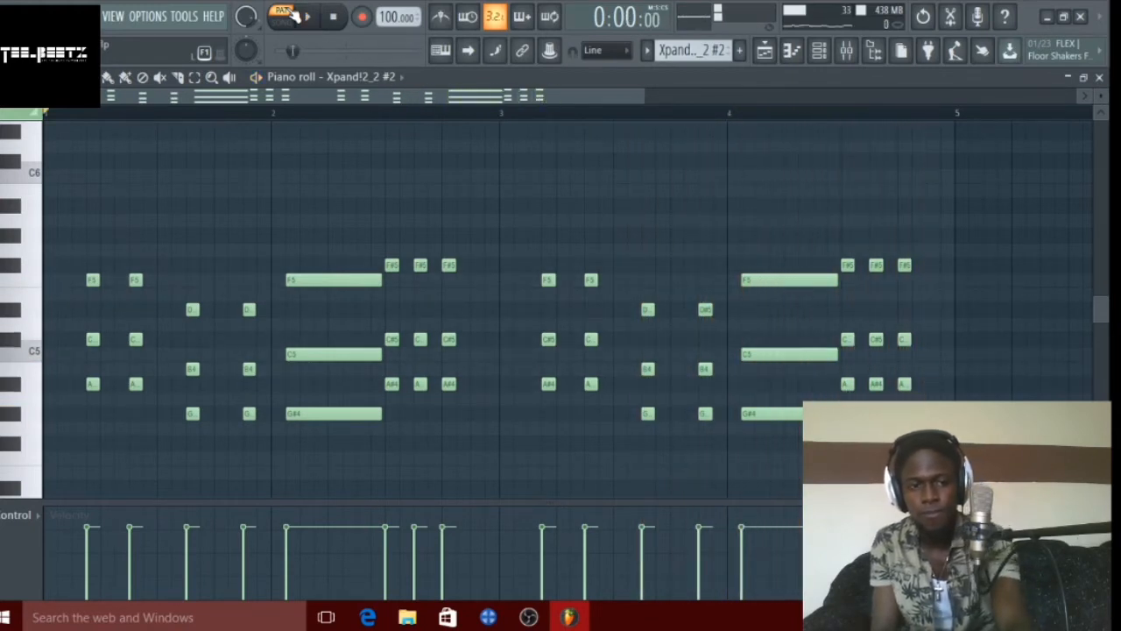
{"action": "left_click", "coordinate": [1100, 77]}
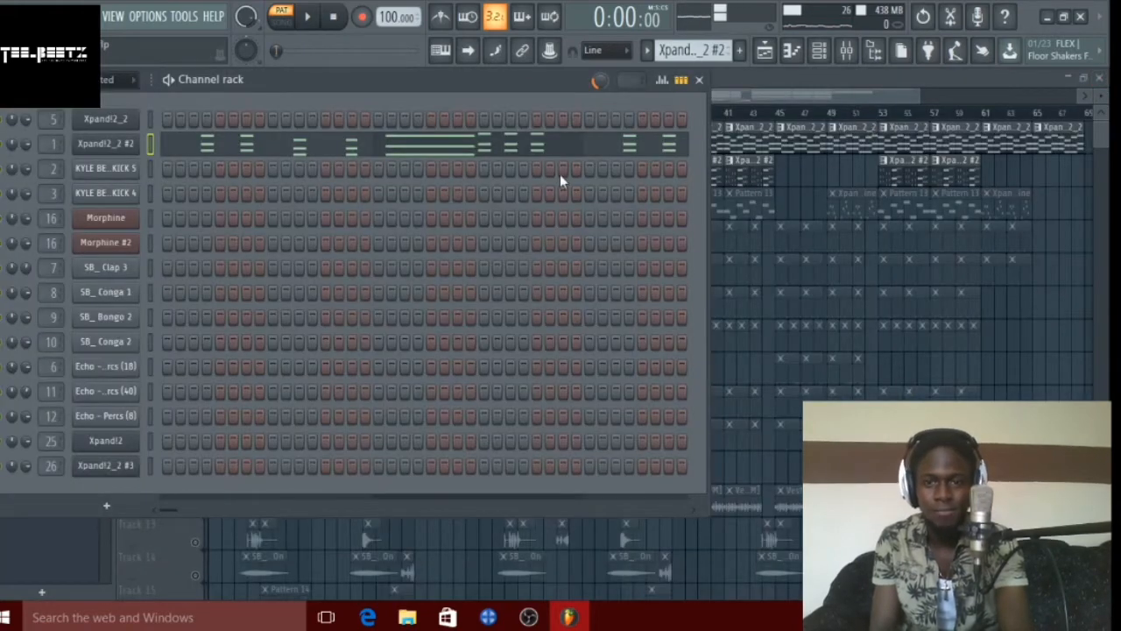
Return to song mode, play Tracks 1 and 2 together, stop playback, and close the channel rack.
{"action": "left_click", "coordinate": [281, 21]}
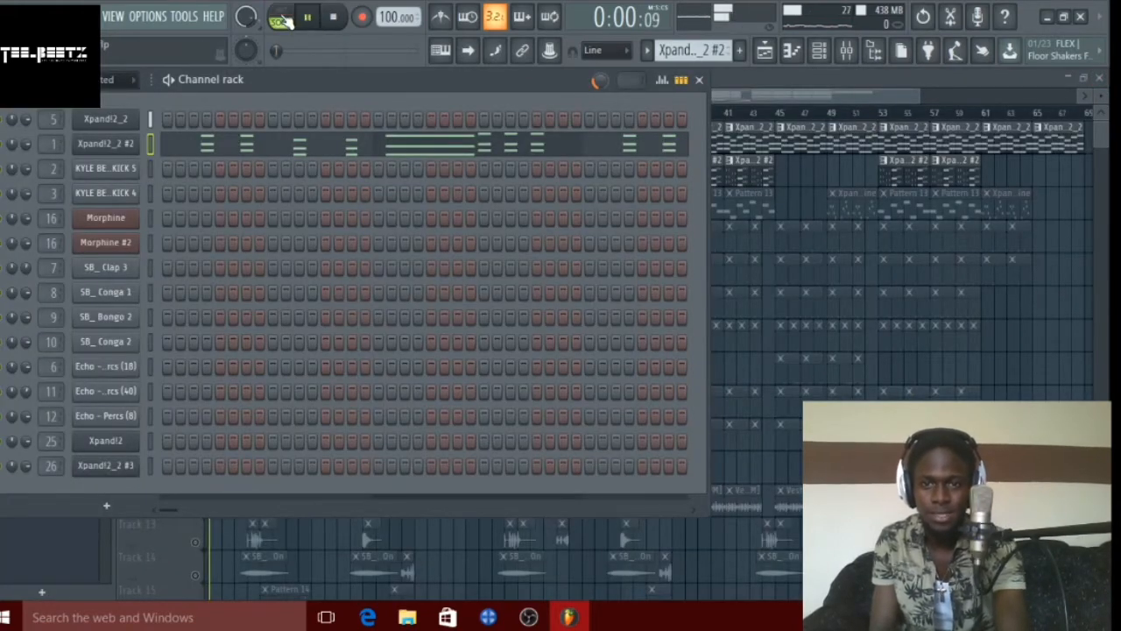
{"action": "left_click", "coordinate": [307, 17]}
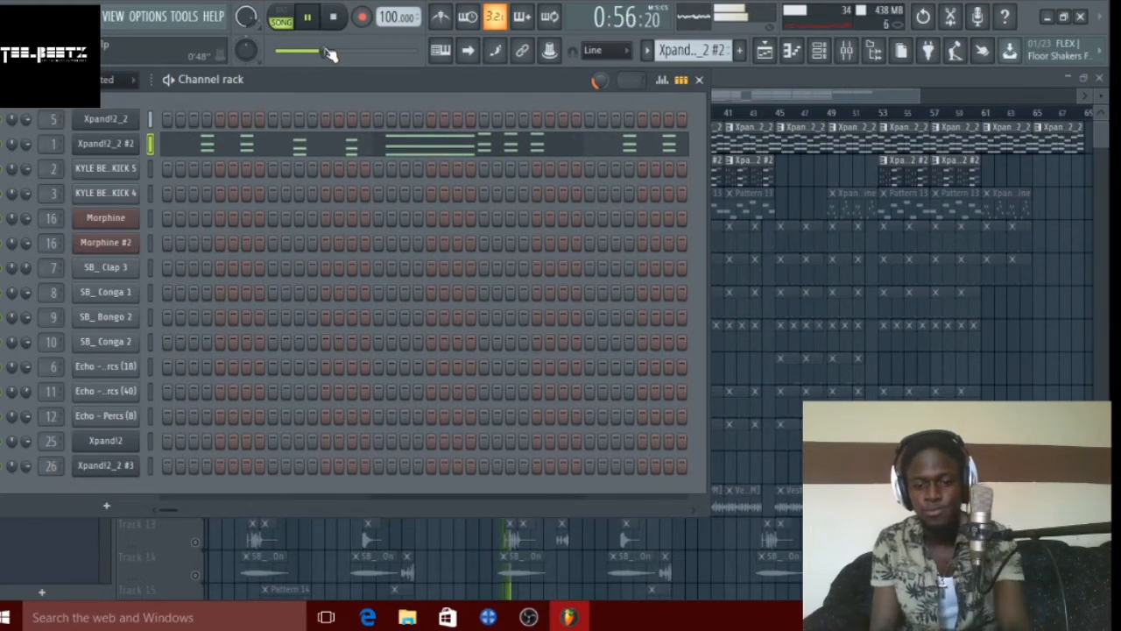
{"action": "key", "text": "space"}
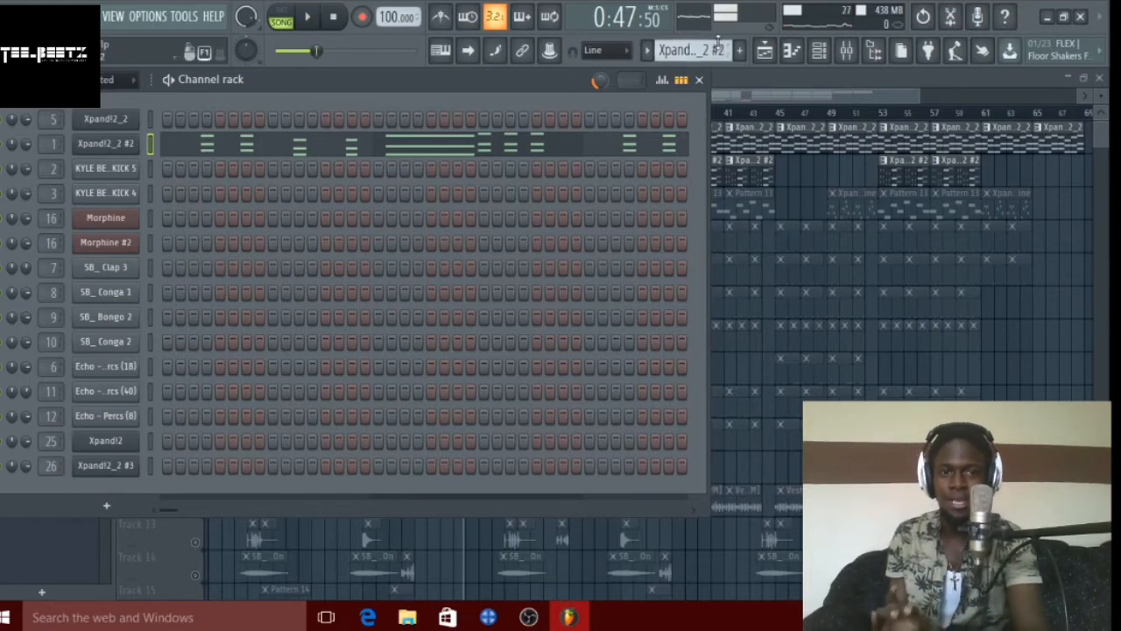
{"action": "left_click", "coordinate": [699, 81]}
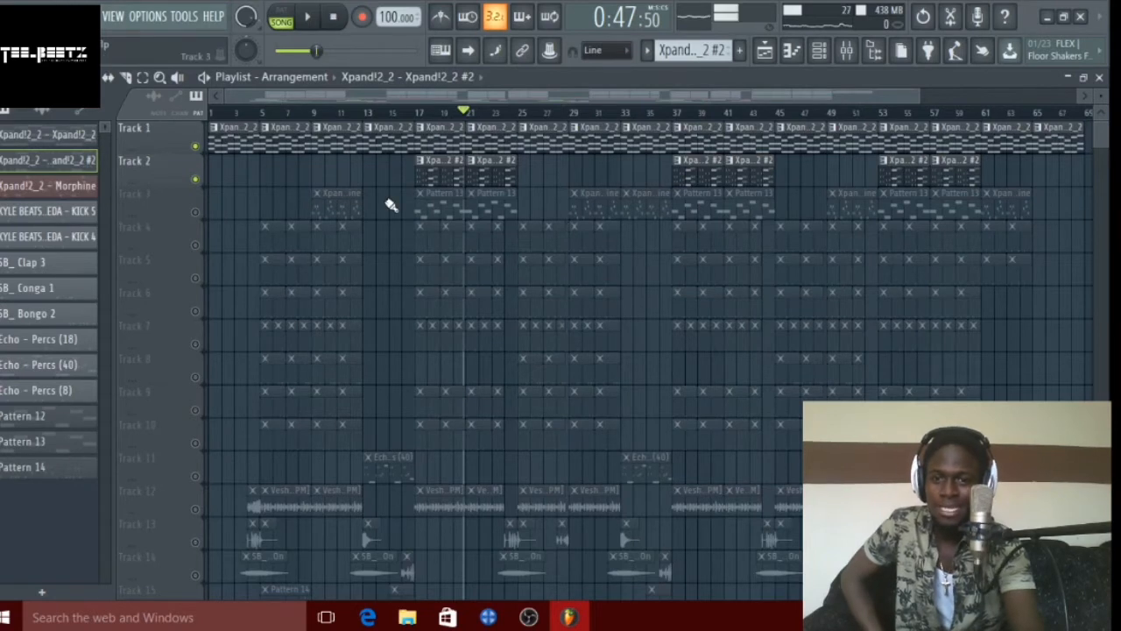
Unmute Track 3 in the playlist and place the playhead at bar 9, where its first clip starts.
{"action": "left_click", "coordinate": [196, 212]}
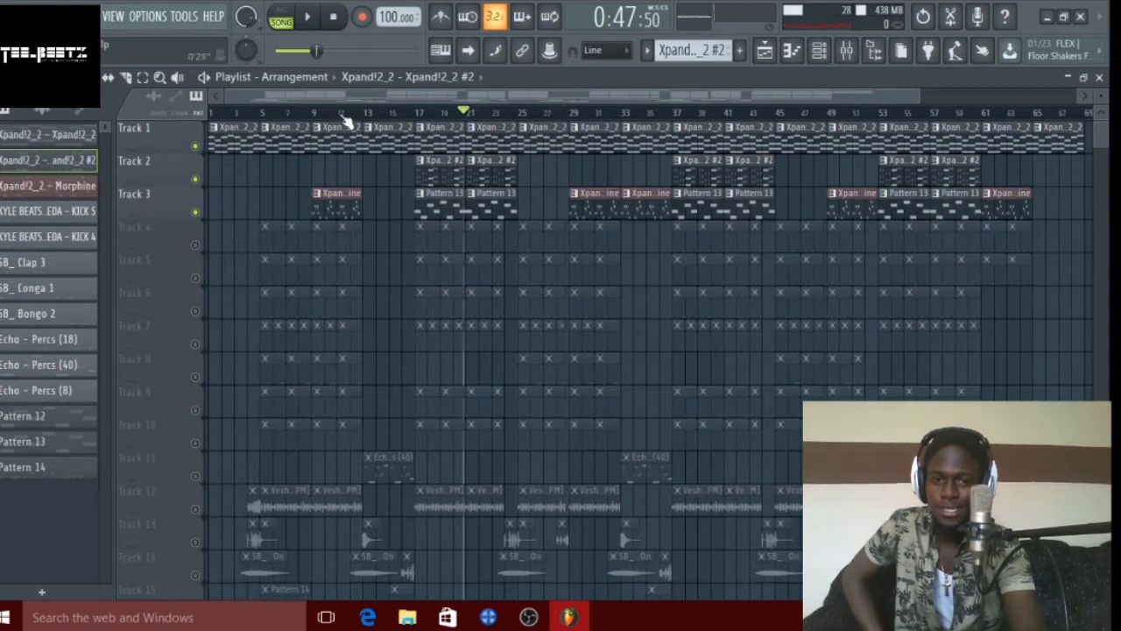
{"action": "left_click", "coordinate": [313, 113]}
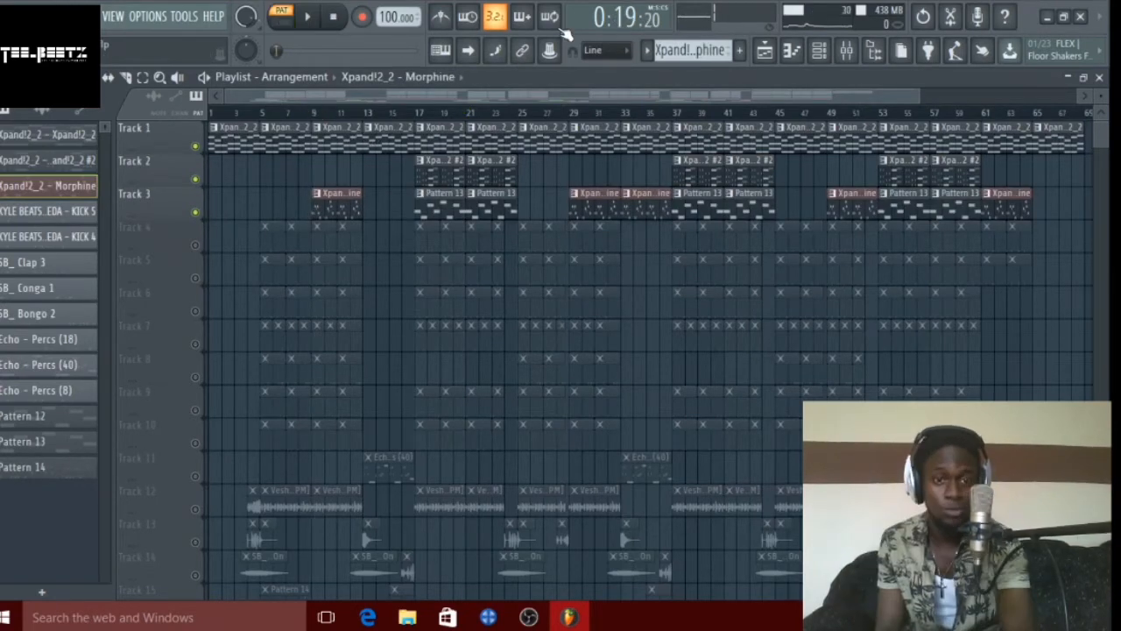
Open the Morphine channel's synth, locate the BAS Acoustic 1 FG preset in the Bass bank of its presets library, and close the synth.
{"action": "left_click", "coordinate": [830, 56]}
{"action": "left_click", "coordinate": [830, 56]}
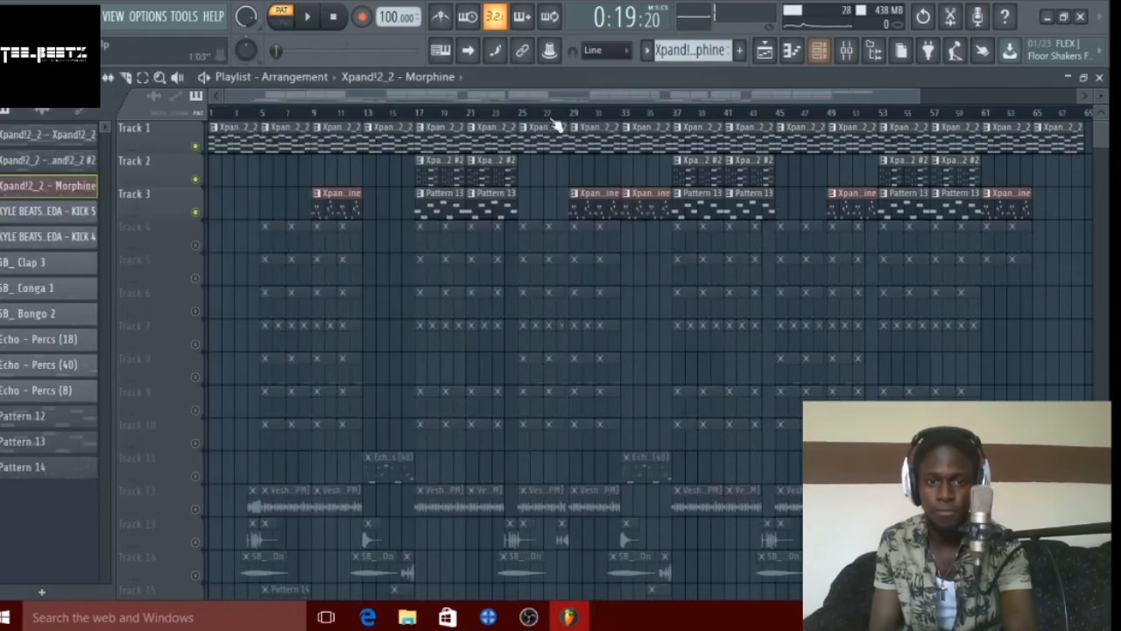
{"action": "left_click", "coordinate": [818, 53]}
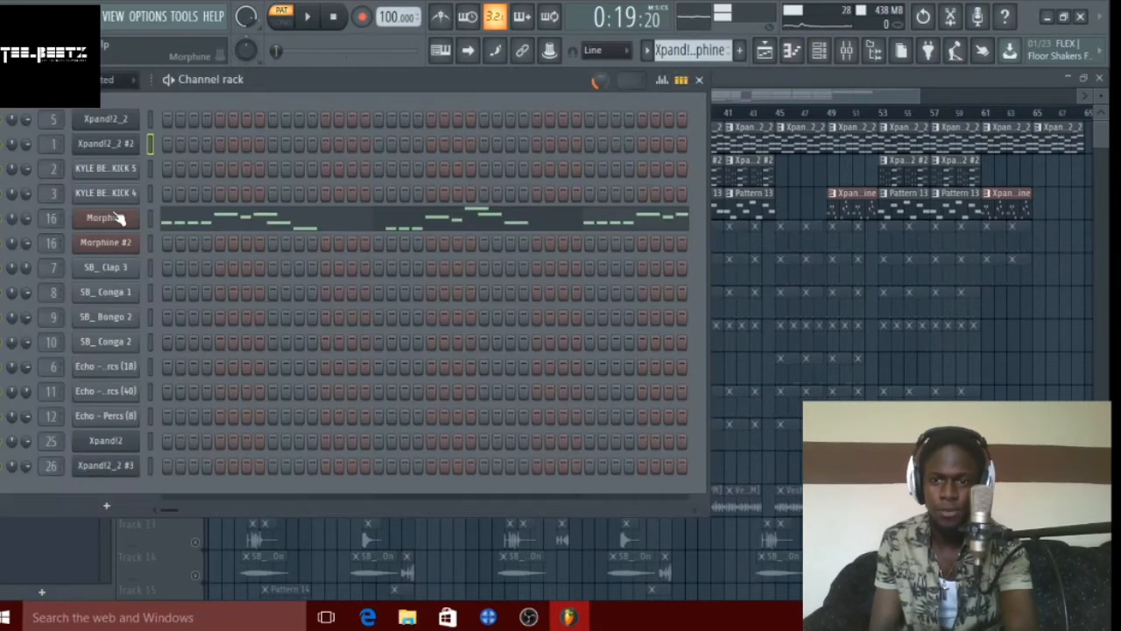
{"action": "left_click", "coordinate": [104, 218]}
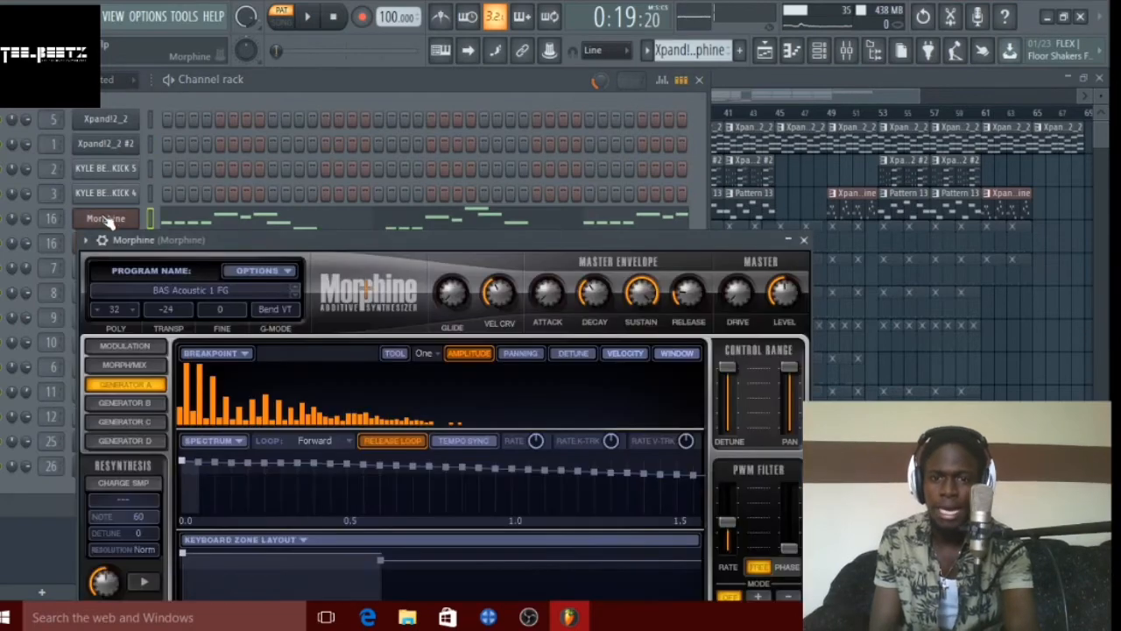
{"action": "left_click", "coordinate": [216, 293]}
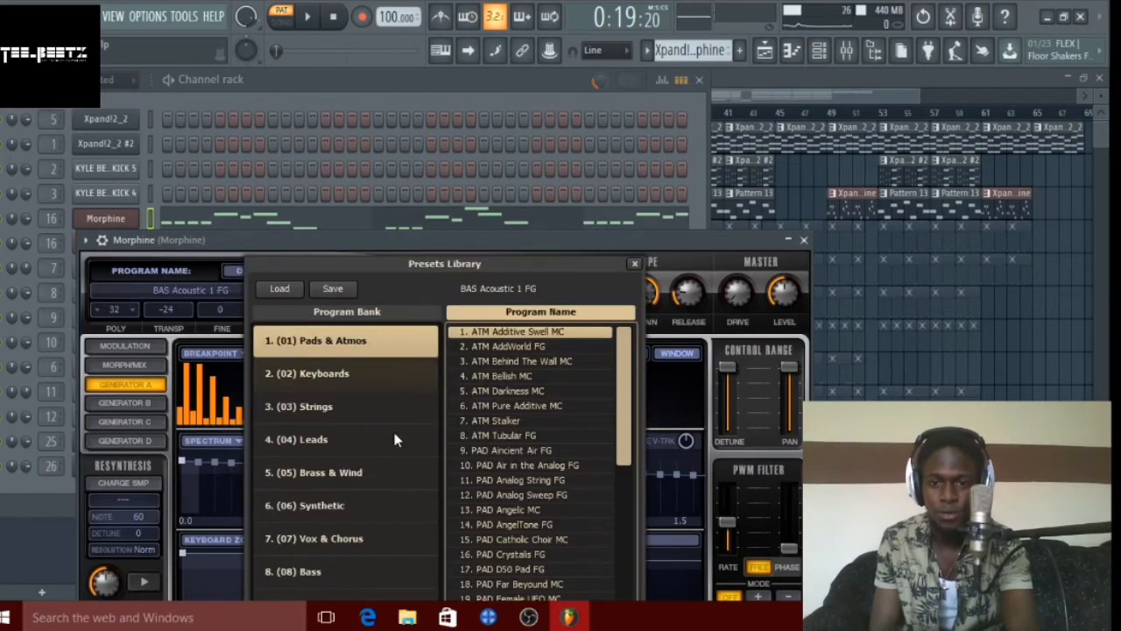
{"action": "left_click", "coordinate": [360, 568]}
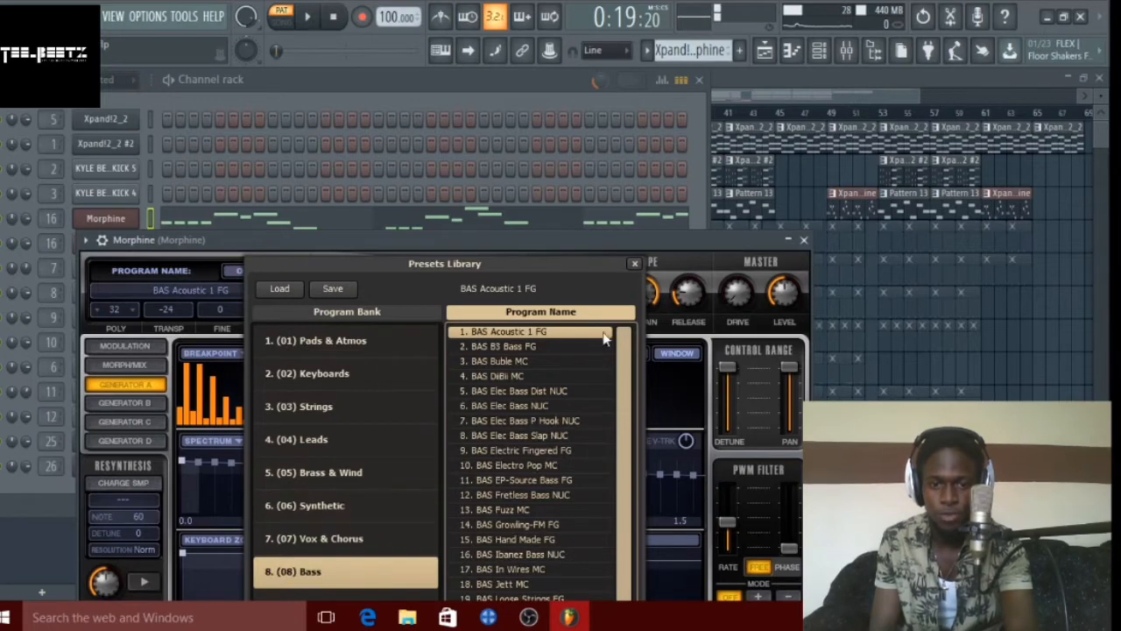
{"action": "left_click", "coordinate": [634, 265]}
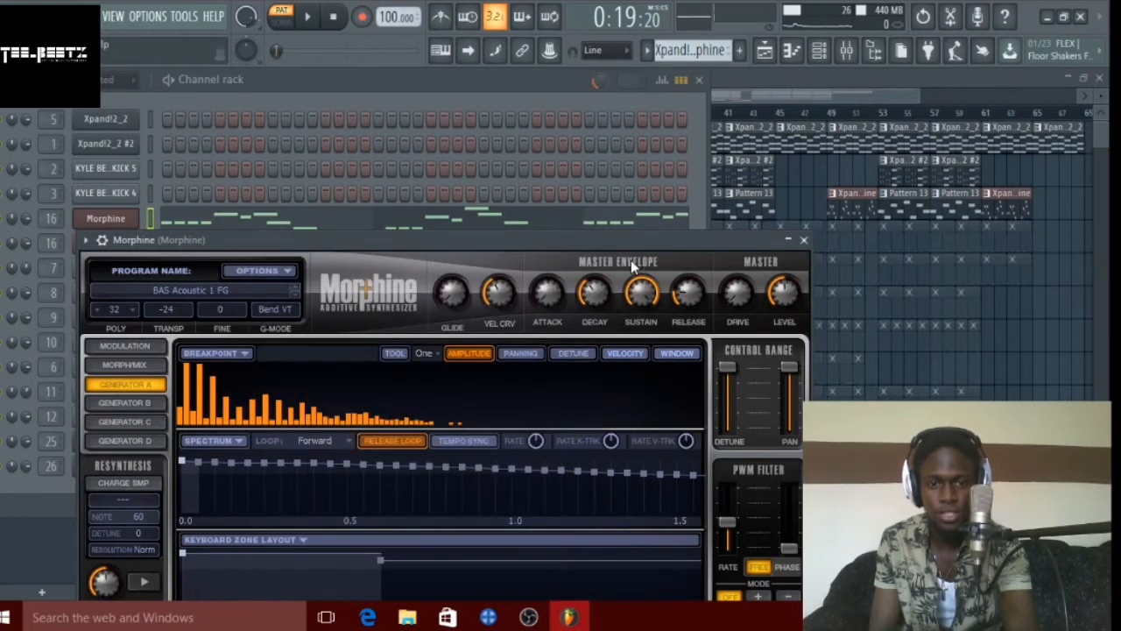
{"action": "left_click", "coordinate": [803, 241]}
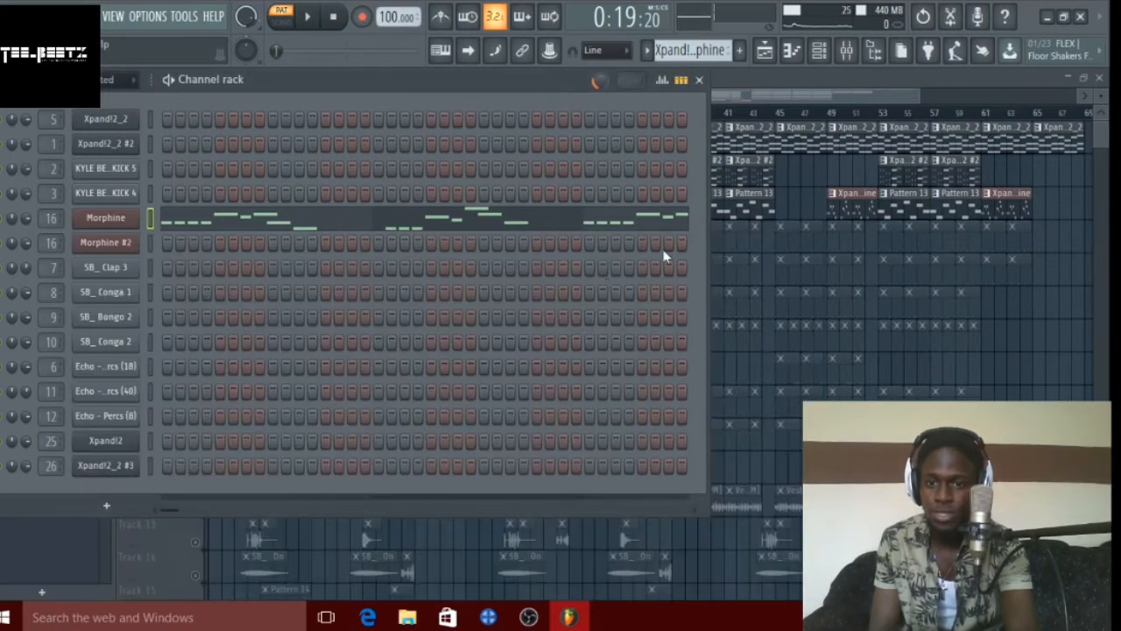
Open the Morphine bass line in the piano roll, play the pattern on its own, stop playback, and close the piano roll.
{"action": "left_click", "coordinate": [273, 227]}
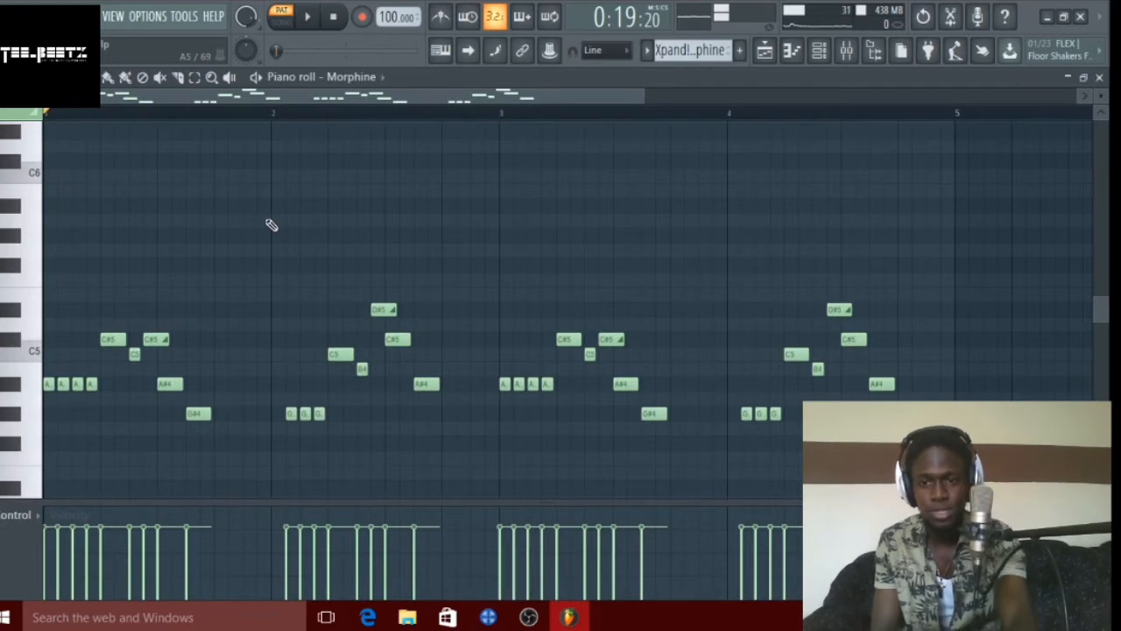
{"action": "key", "text": "space"}
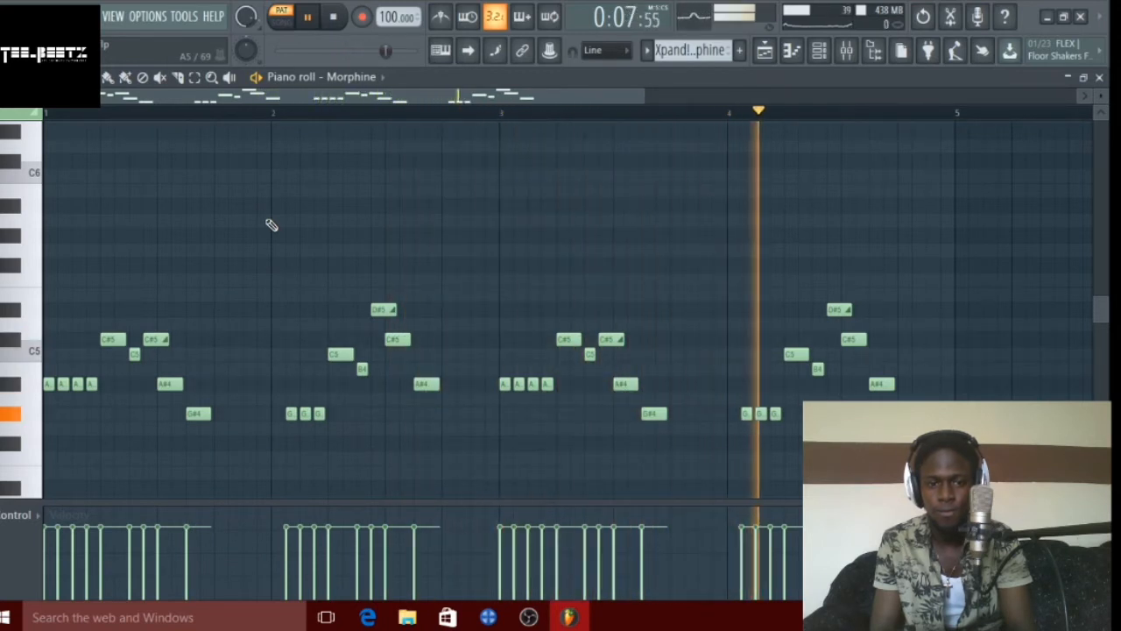
{"action": "key", "text": "space"}
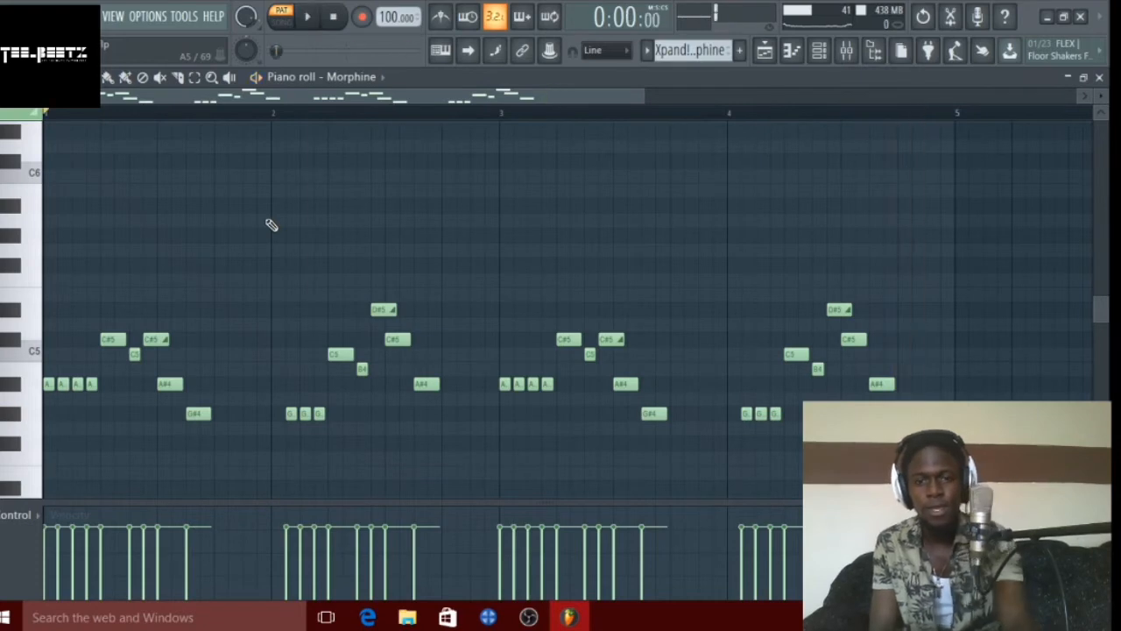
{"action": "left_click", "coordinate": [1099, 78]}
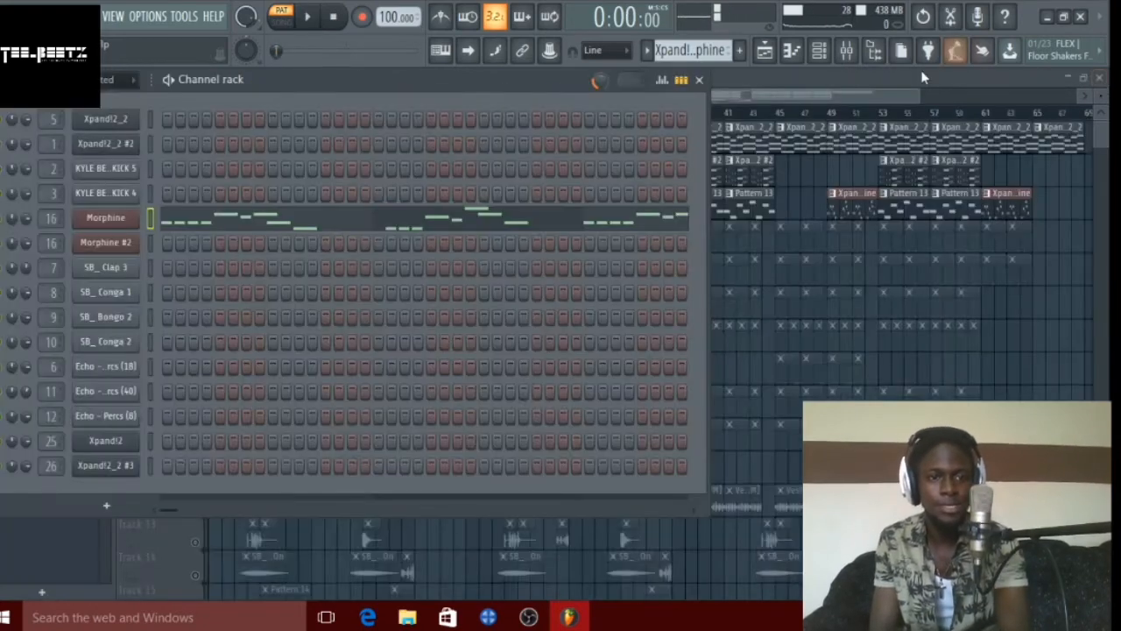
Open the mixer and examine the Fruity Compressor and Fruity parametric EQ 2 on the Morphine track.
{"action": "left_click", "coordinate": [848, 52]}
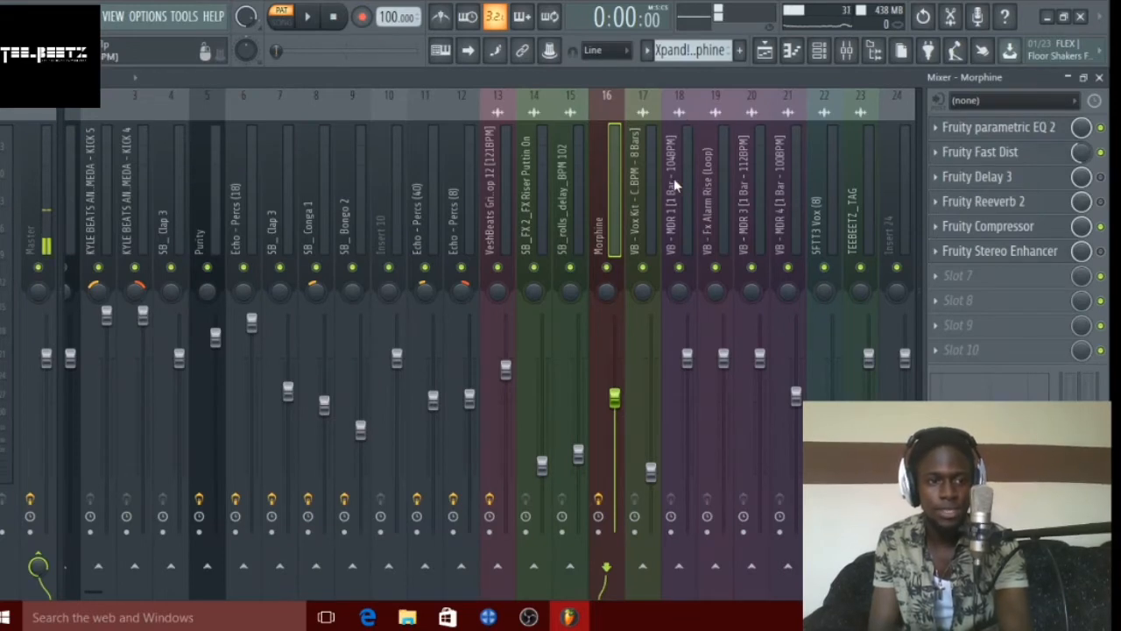
{"action": "left_click", "coordinate": [1049, 229]}
{"action": "left_click", "coordinate": [1049, 230]}
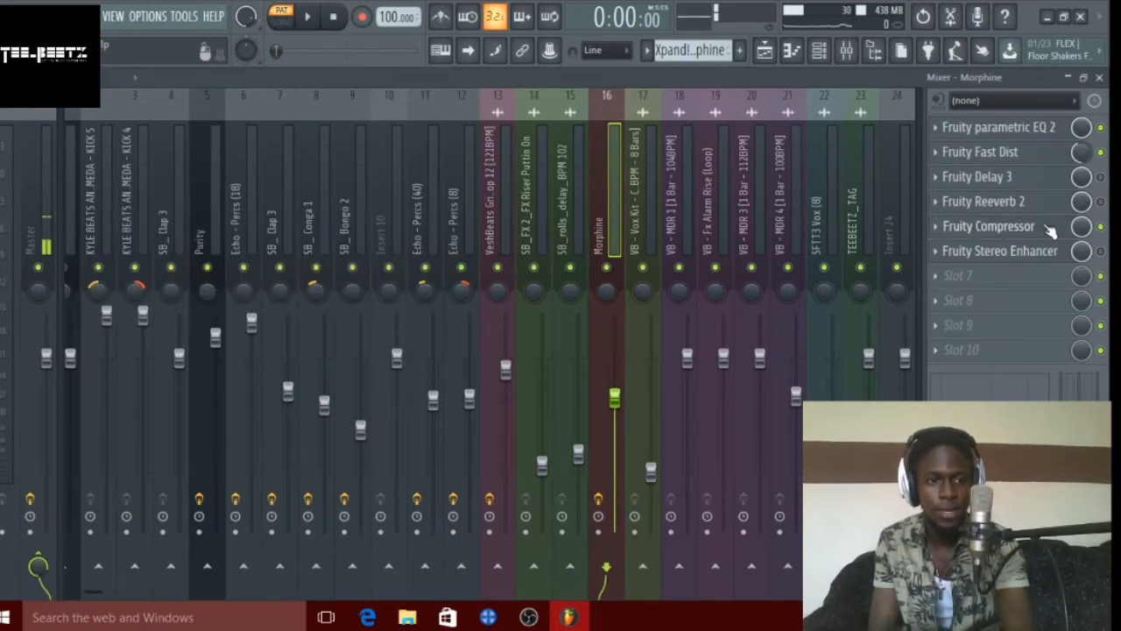
{"action": "left_click", "coordinate": [1021, 128]}
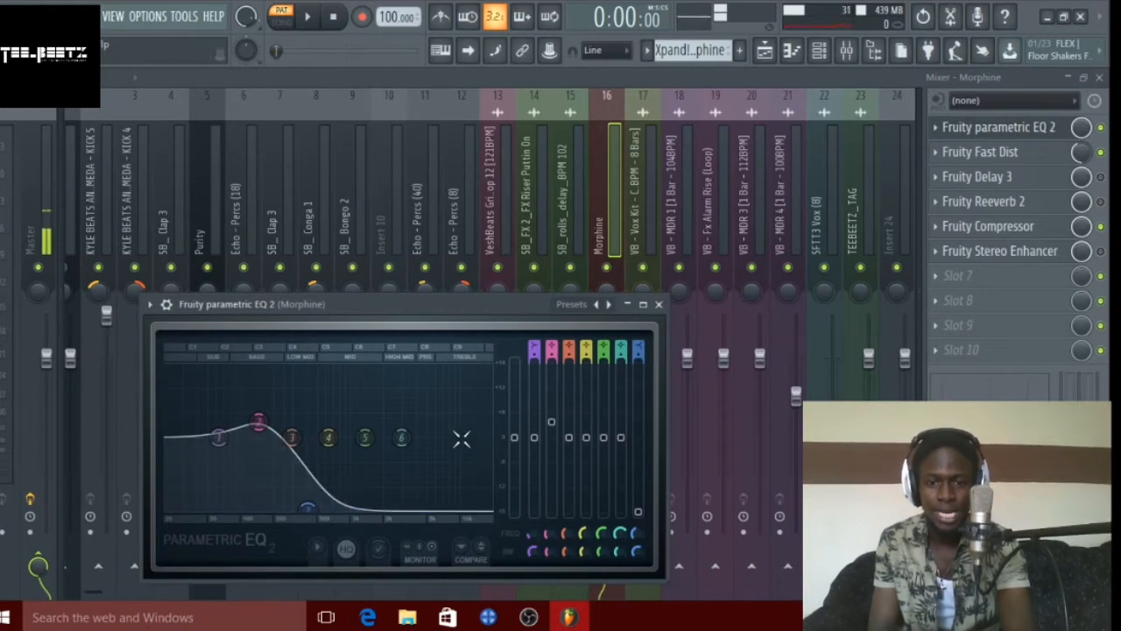
{"action": "left_click", "coordinate": [661, 306]}
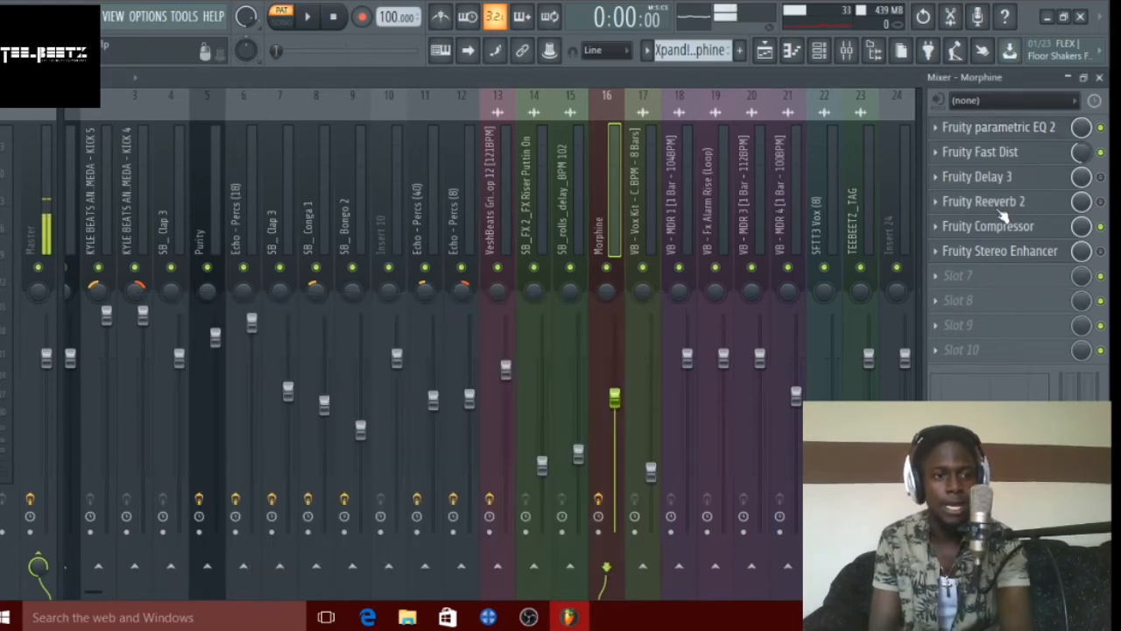
Examine the Fruity Fast Dist settings on the Morphine mixer track and close the effect window.
{"action": "left_click", "coordinate": [1031, 160]}
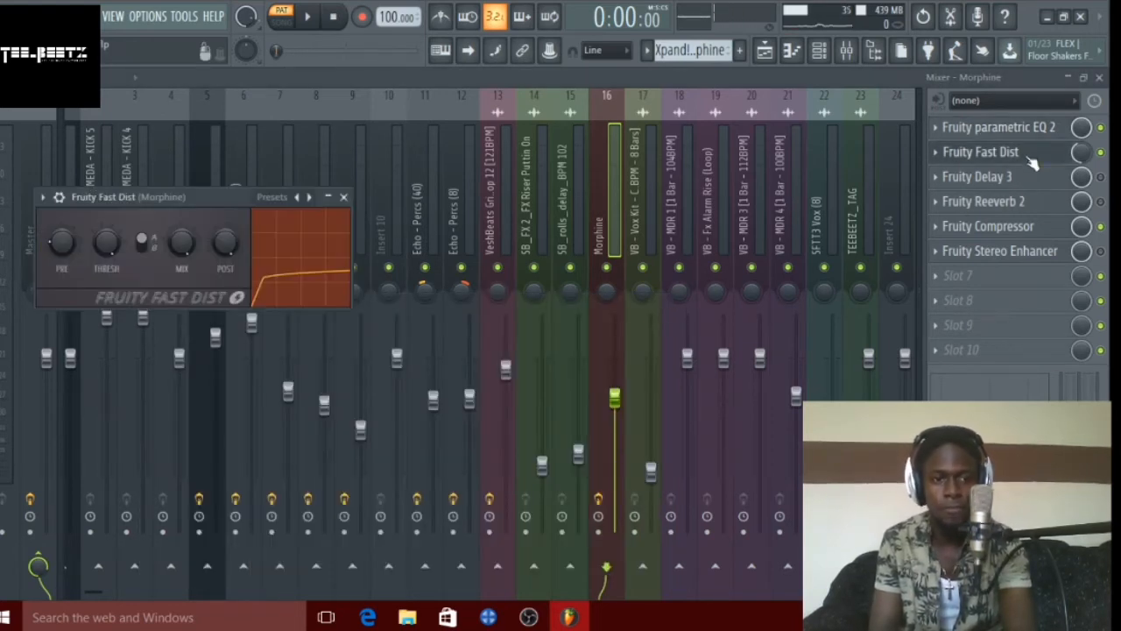
{"action": "left_click", "coordinate": [1032, 158]}
{"action": "left_click", "coordinate": [1030, 157]}
{"action": "left_click", "coordinate": [1030, 158]}
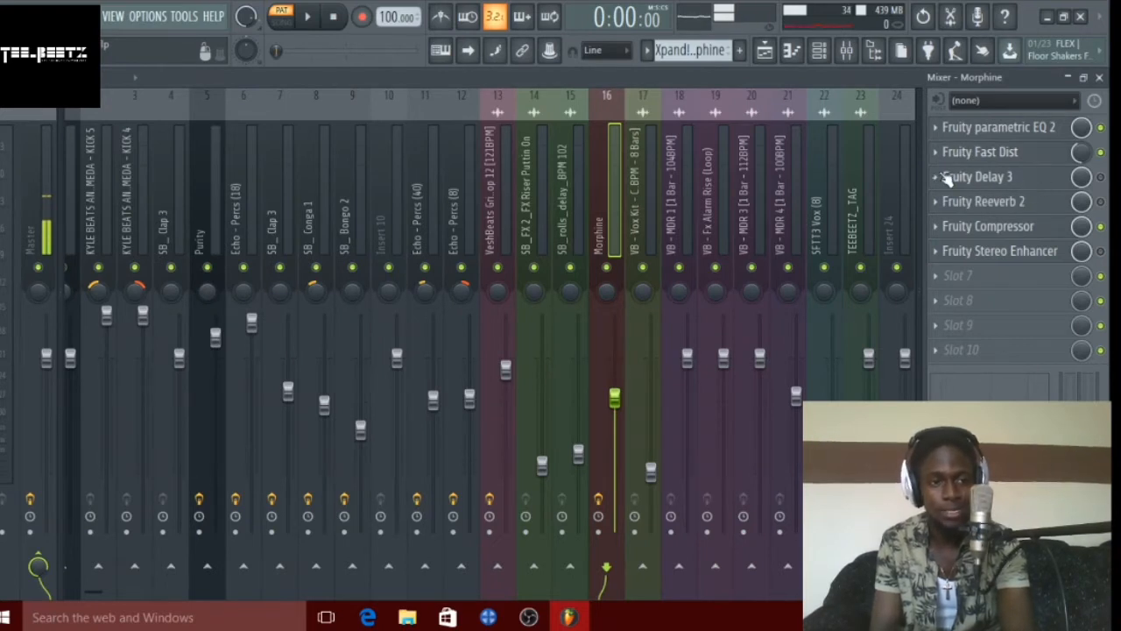
Delete the unused Fruity Delay 3, Fruity Reeverb 2 and Fruity Stereo Enhancer from the Morphine mixer track, and close the mixer.
{"action": "left_click", "coordinate": [944, 178]}
{"action": "left_click", "coordinate": [946, 215]}
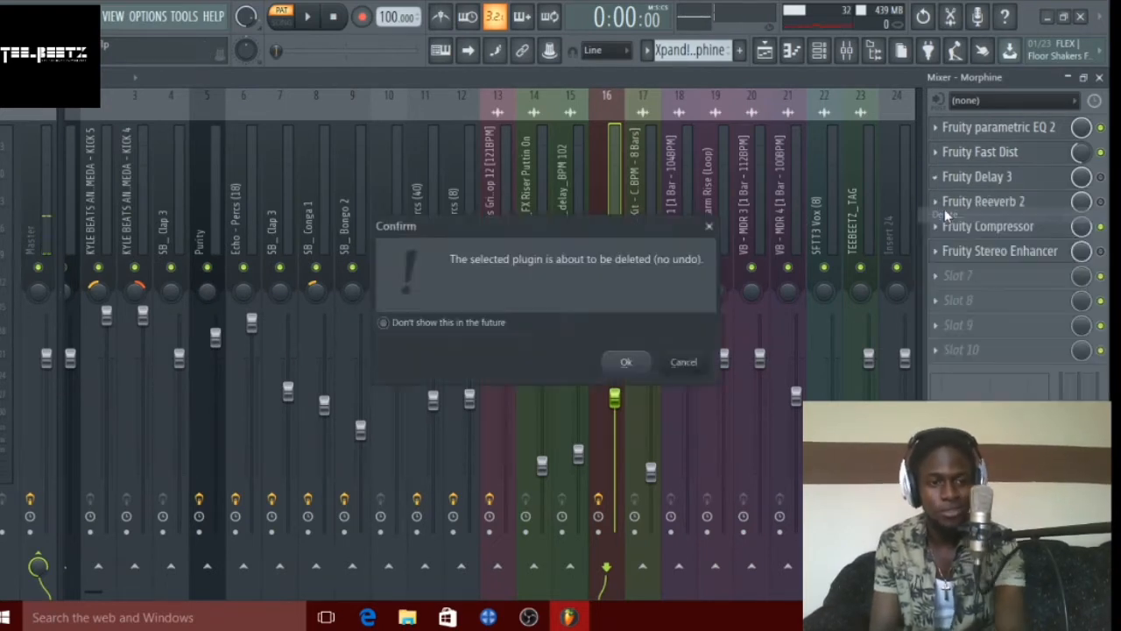
{"action": "key", "text": "Return"}
{"action": "left_click", "coordinate": [936, 204]}
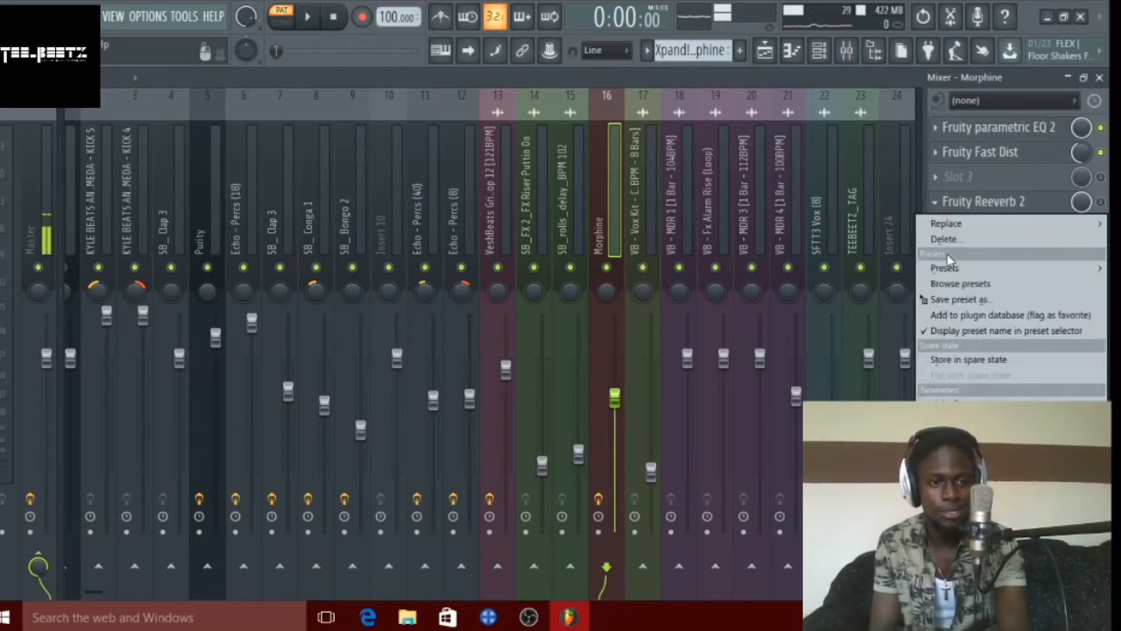
{"action": "left_click", "coordinate": [944, 239]}
{"action": "key", "text": "Return"}
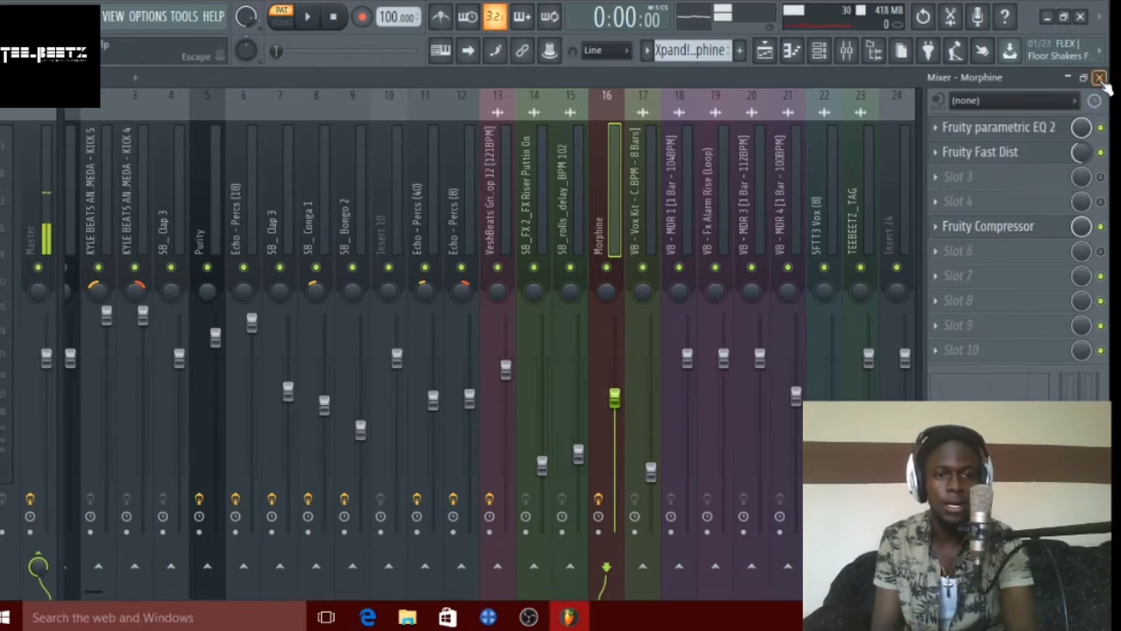
{"action": "left_click", "coordinate": [1099, 77]}
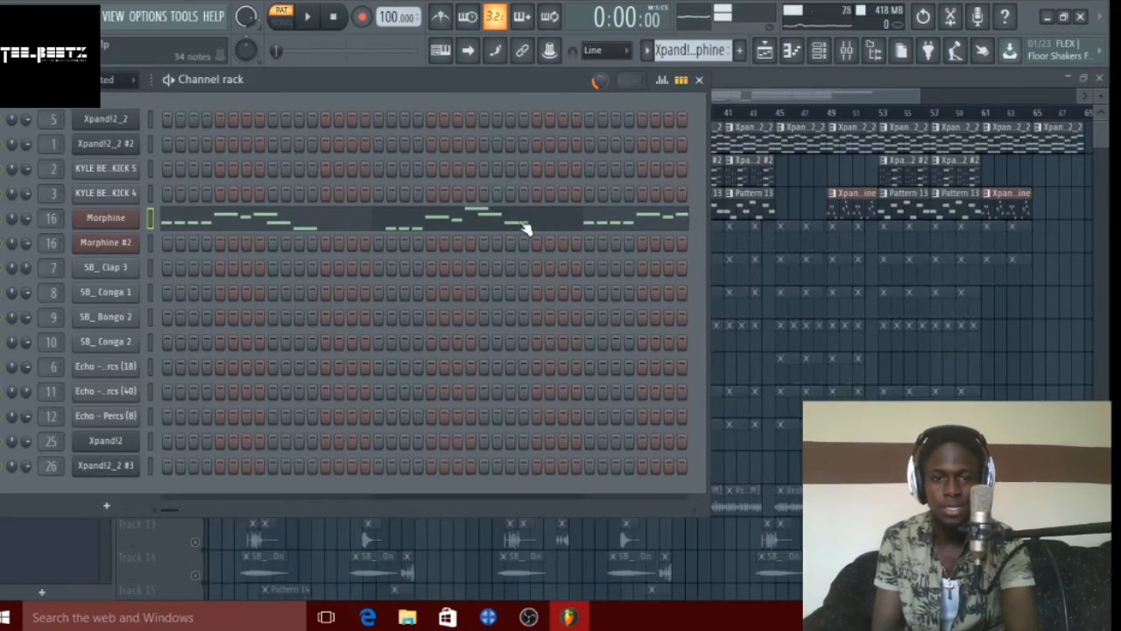
Play the Morphine pattern with its effects, then bypass the effects on its mixer track and play the dry sound.
{"action": "key", "text": "space"}
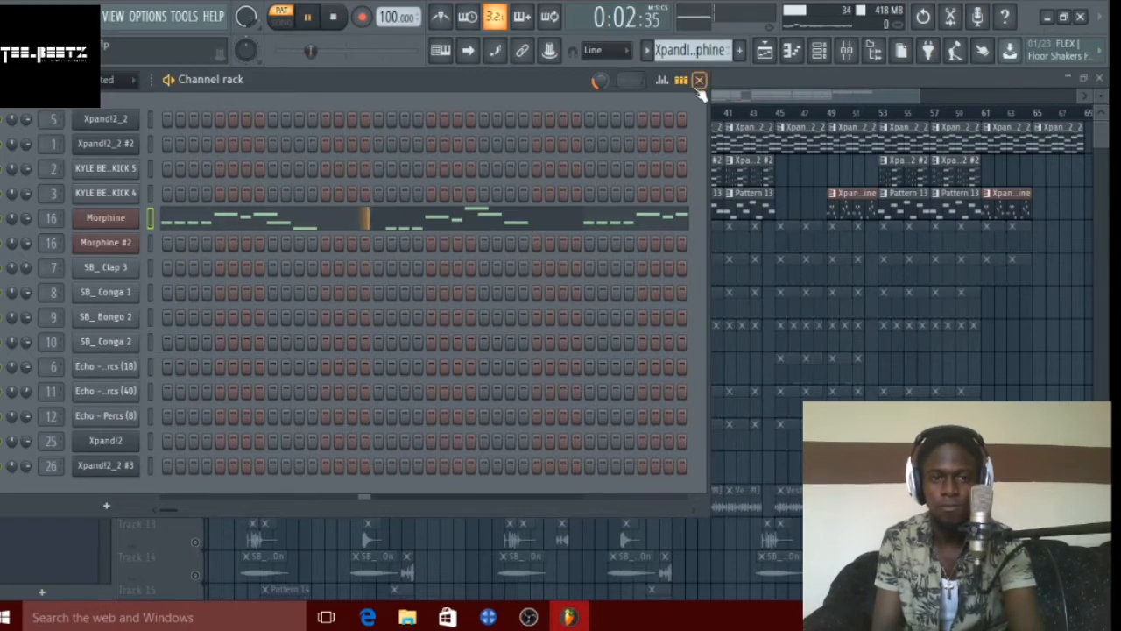
{"action": "left_click", "coordinate": [844, 52]}
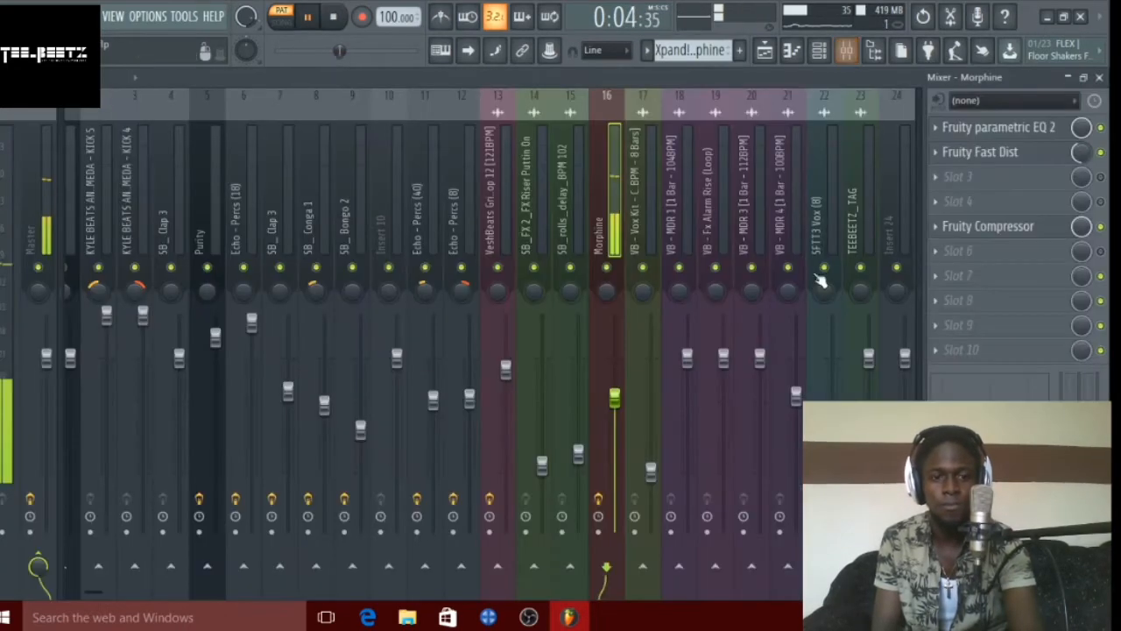
{"action": "key", "text": "space"}
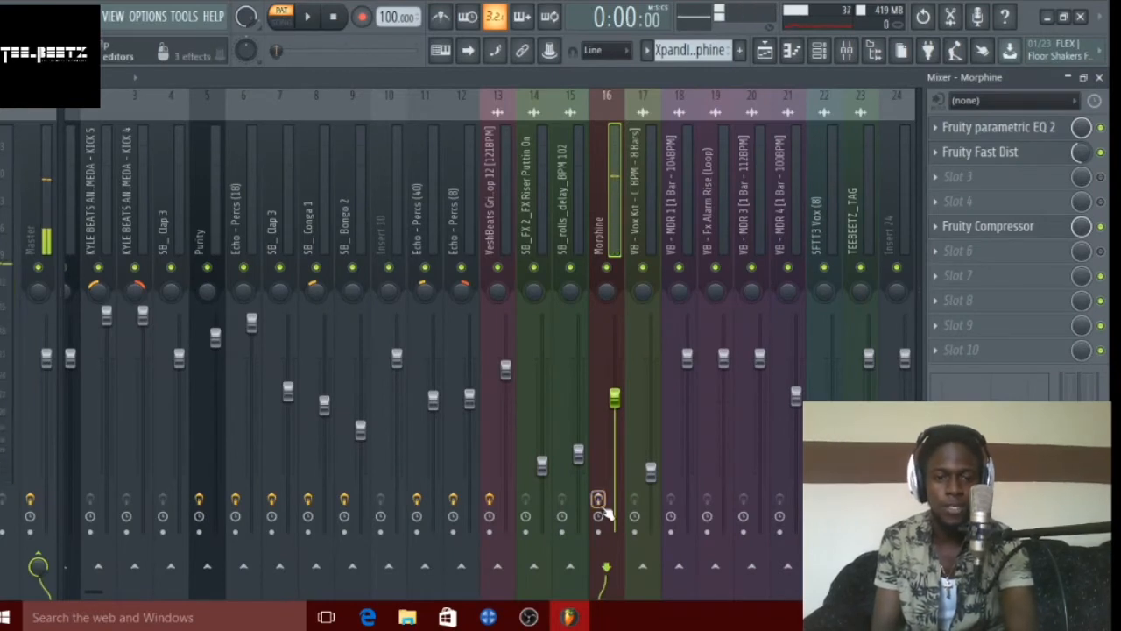
{"action": "key", "text": "space"}
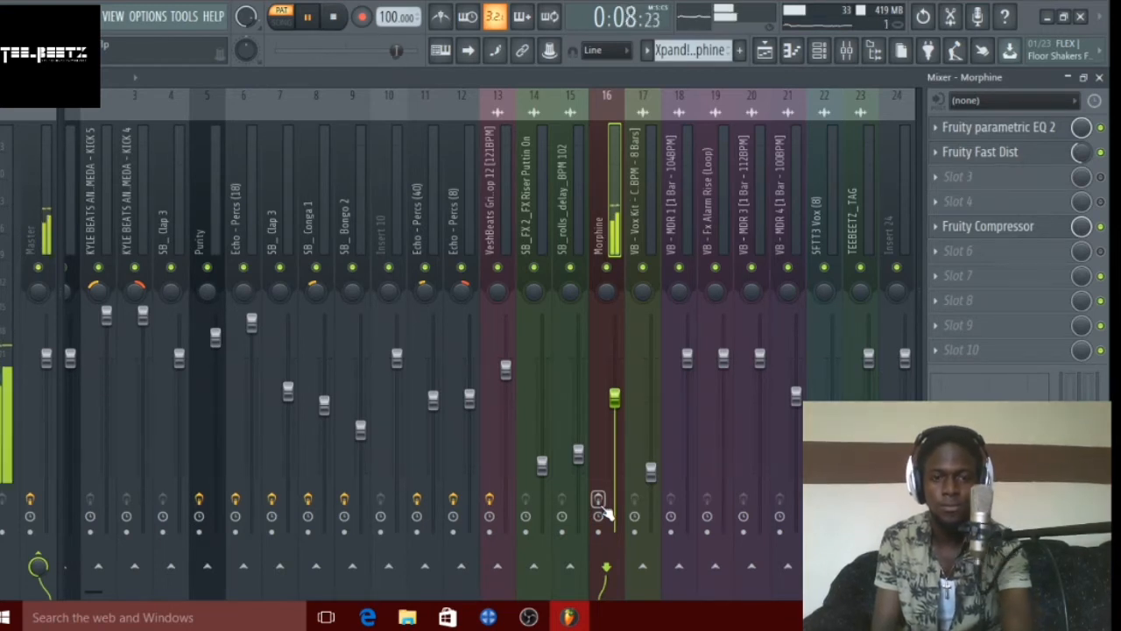
{"action": "key", "text": "space"}
Re-enable the Morphine mixer track's effects, play the pattern again for comparison, and close the mixer and channel rack.
{"action": "left_click", "coordinate": [599, 501]}
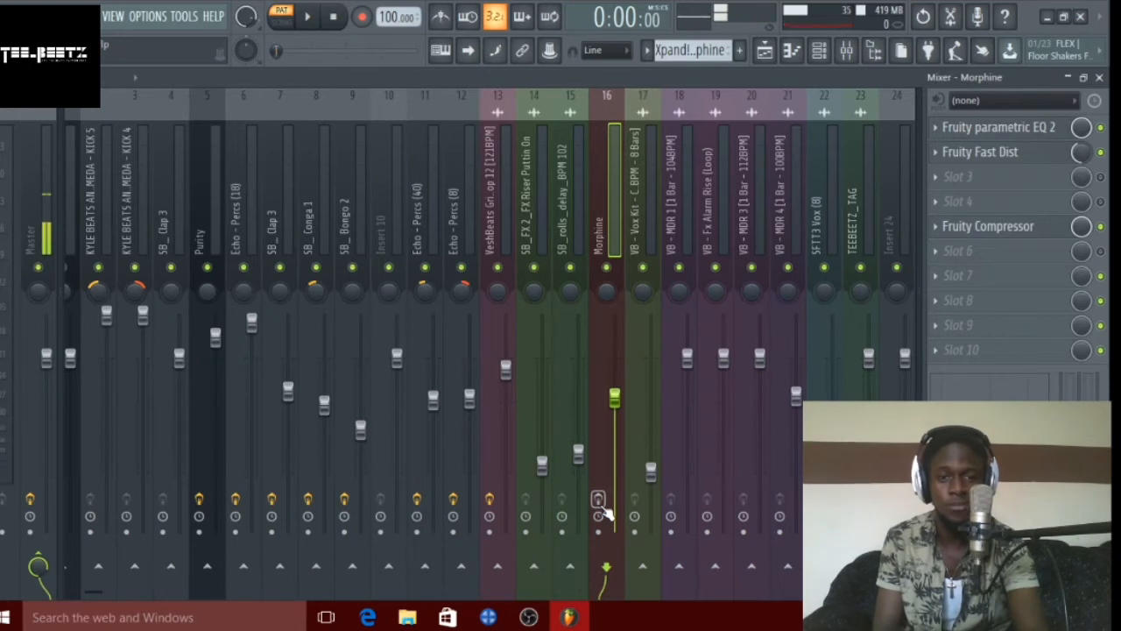
{"action": "key", "text": "space"}
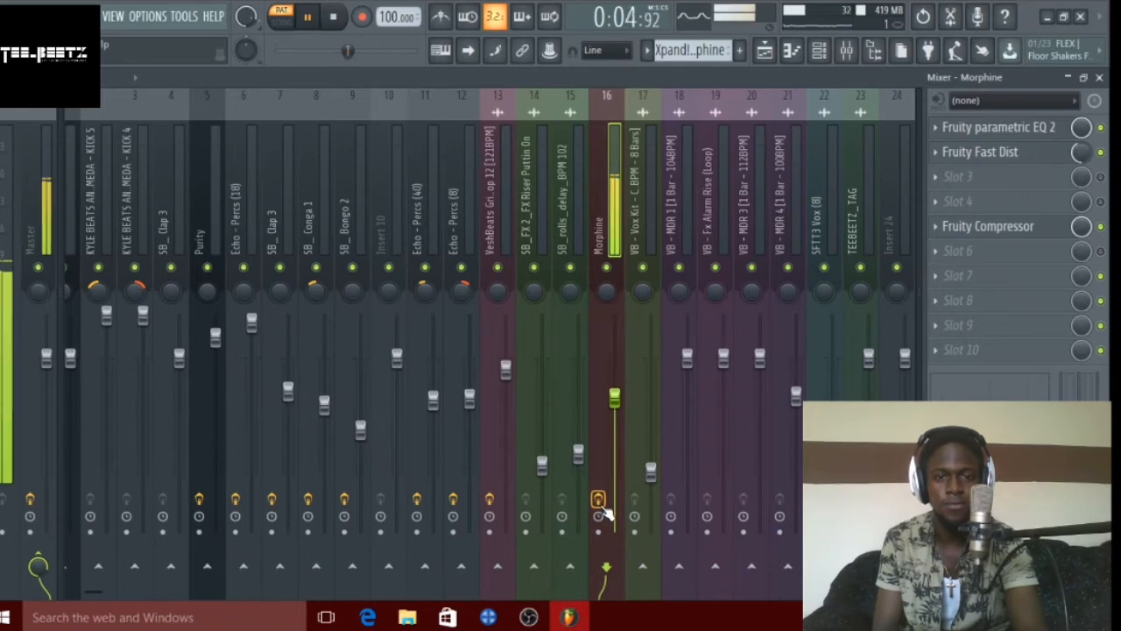
{"action": "key", "text": "space"}
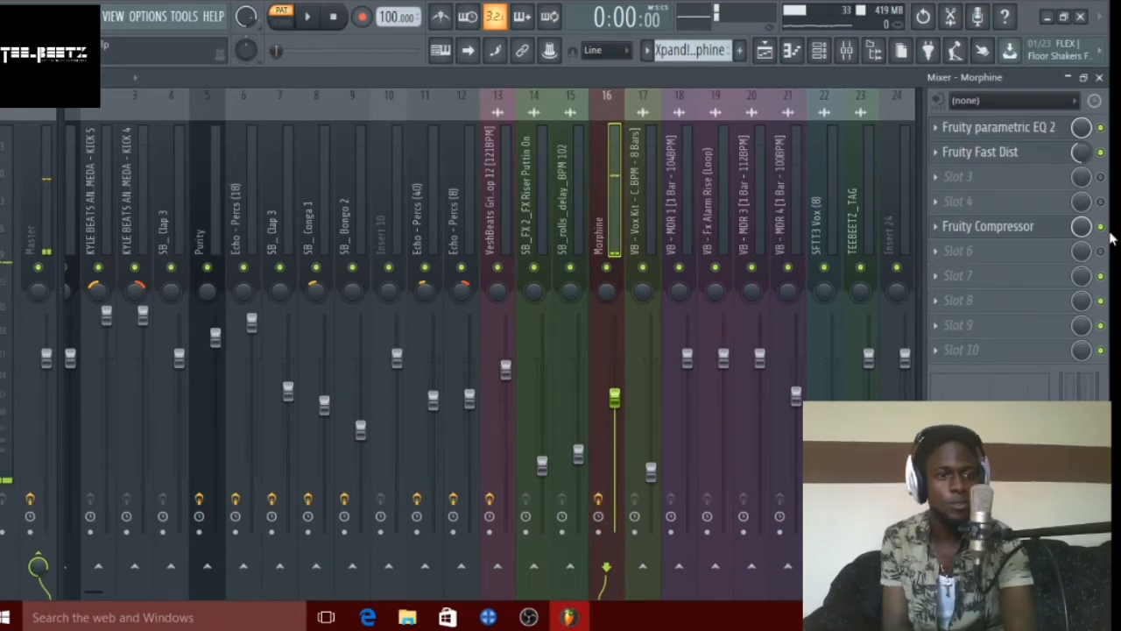
{"action": "left_click", "coordinate": [1100, 77]}
{"action": "key", "text": "F6"}
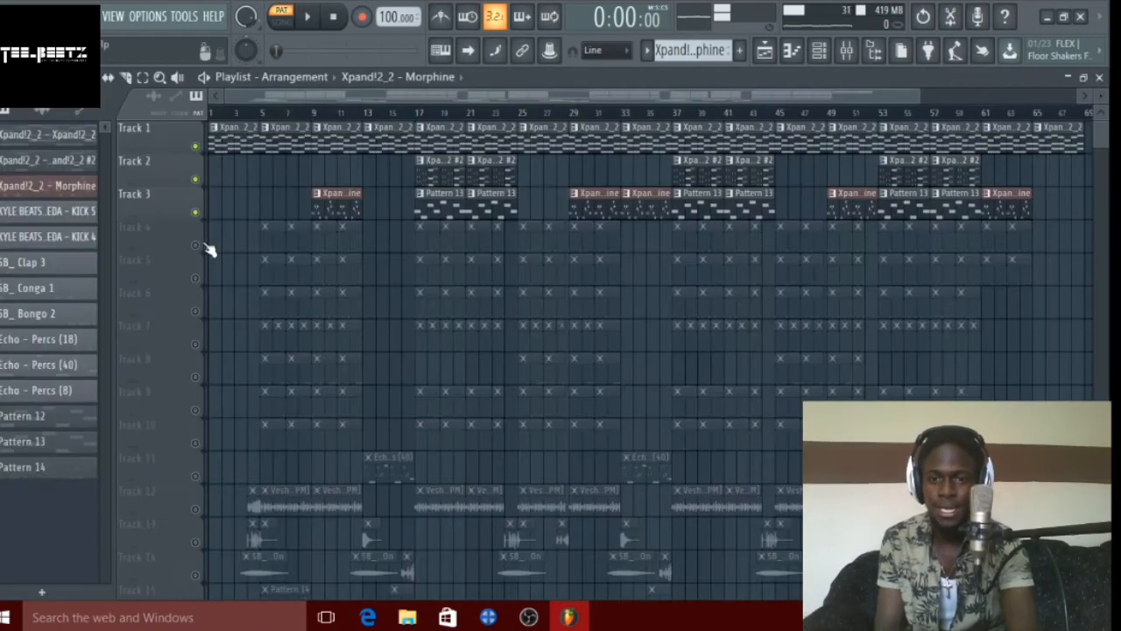
Unmute Track 4 and play the KYLE BEATS ANDROMEDA - KICK 5 pattern, viewing its steps in the channel rack and its mixer level.
{"action": "left_click", "coordinate": [197, 245]}
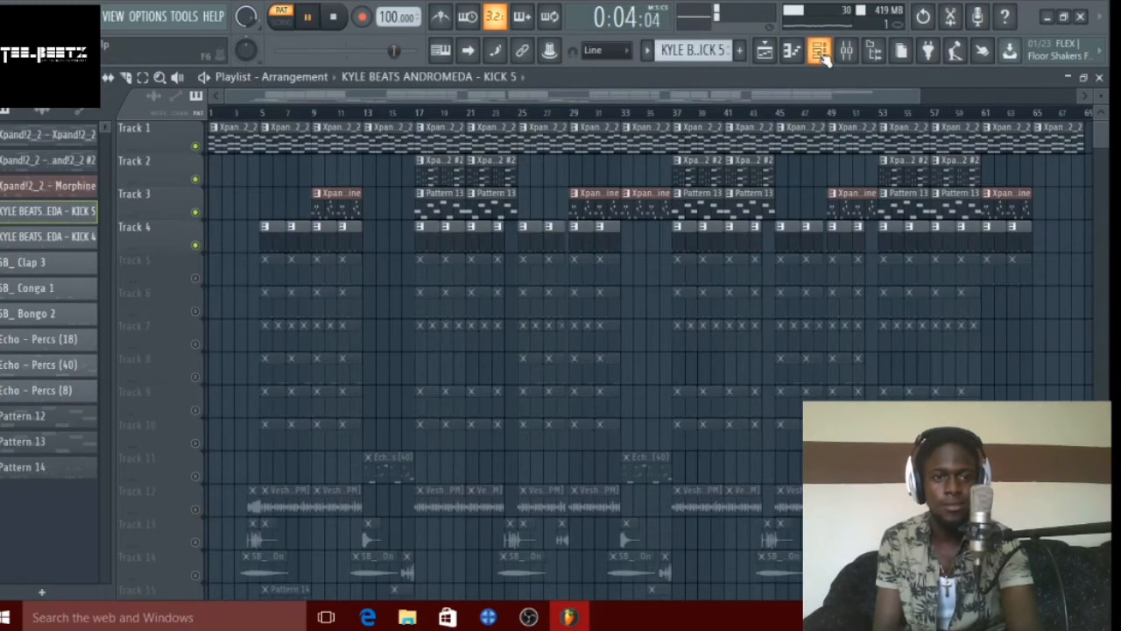
{"action": "left_click", "coordinate": [820, 52]}
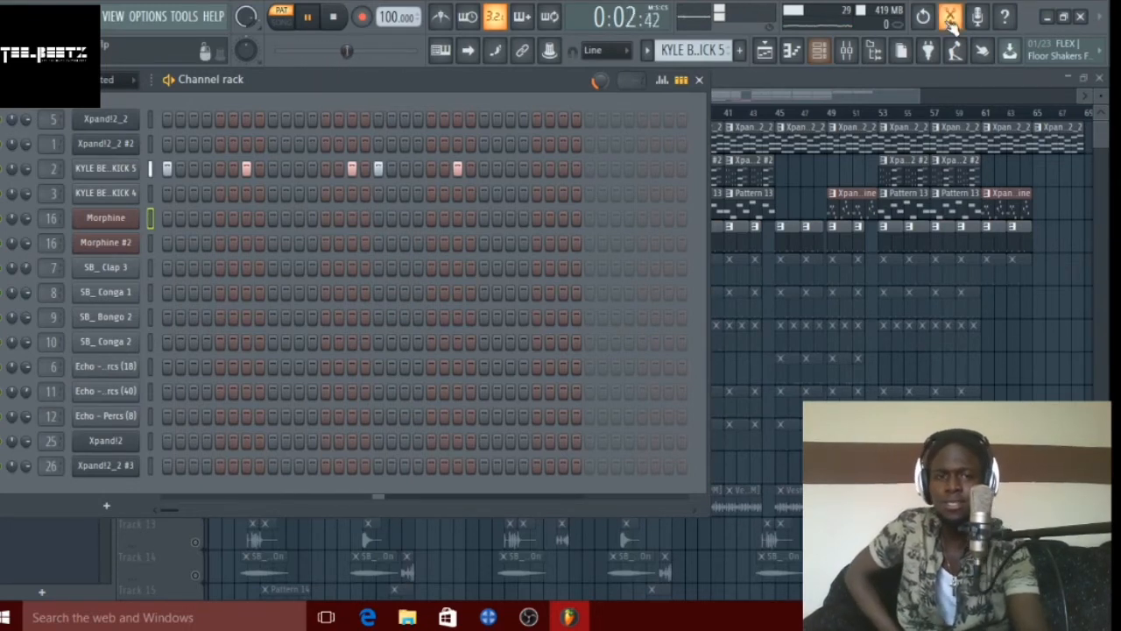
{"action": "left_click", "coordinate": [849, 55]}
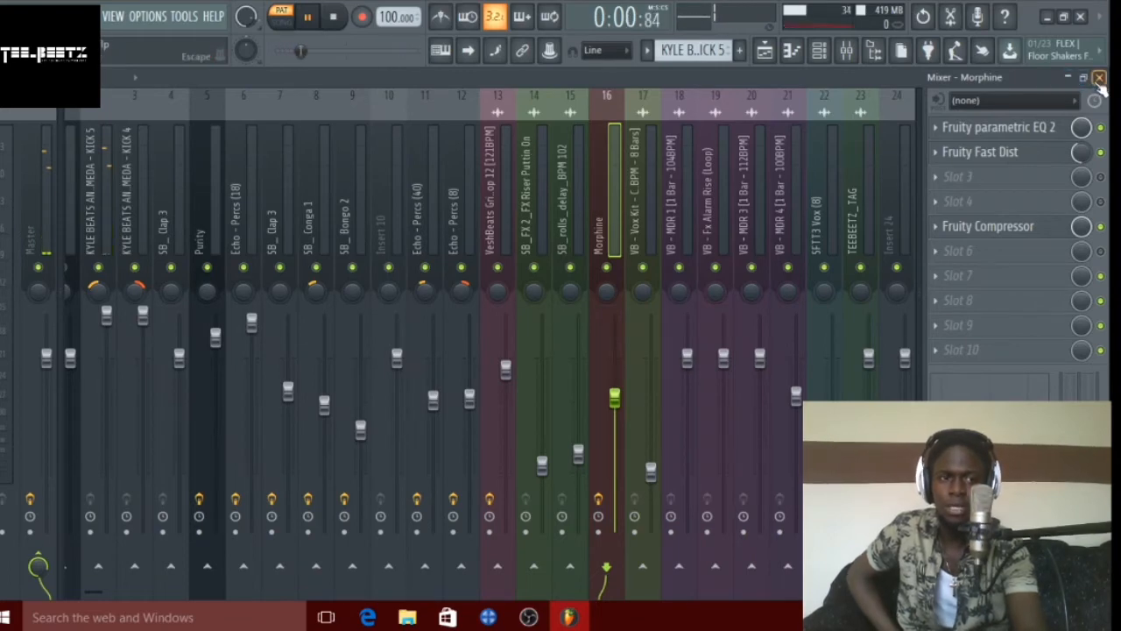
{"action": "left_click", "coordinate": [1099, 77]}
{"action": "left_click", "coordinate": [700, 81]}
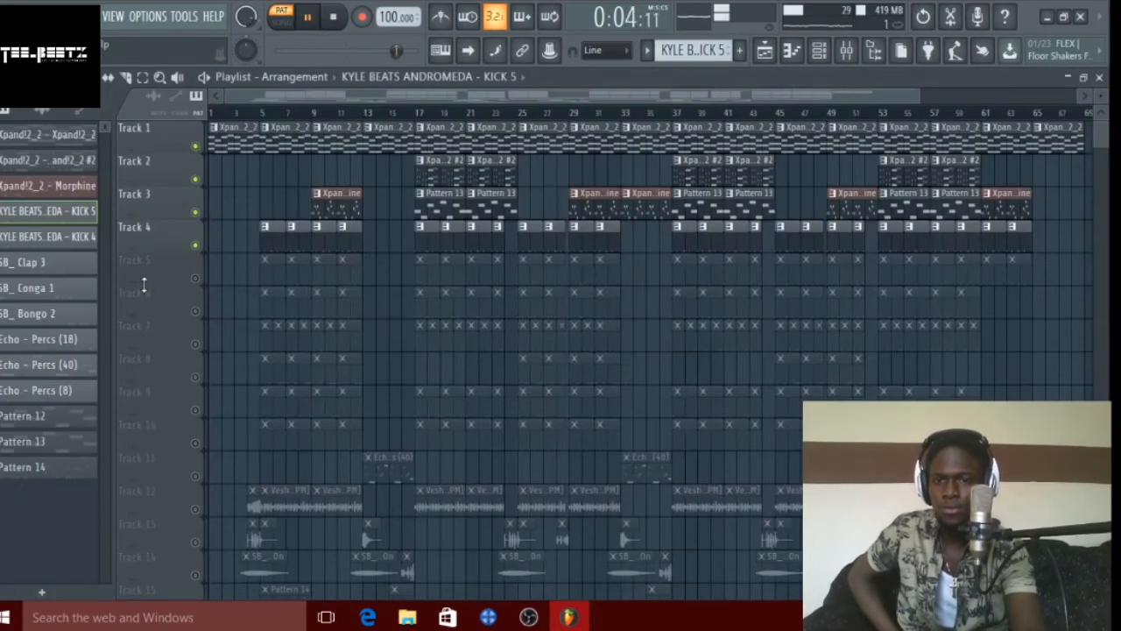
Isolate Track 4 and Track 5 in the playlist and play both kick patterns together in song mode from bar 5.
{"action": "left_click", "coordinate": [195, 279]}
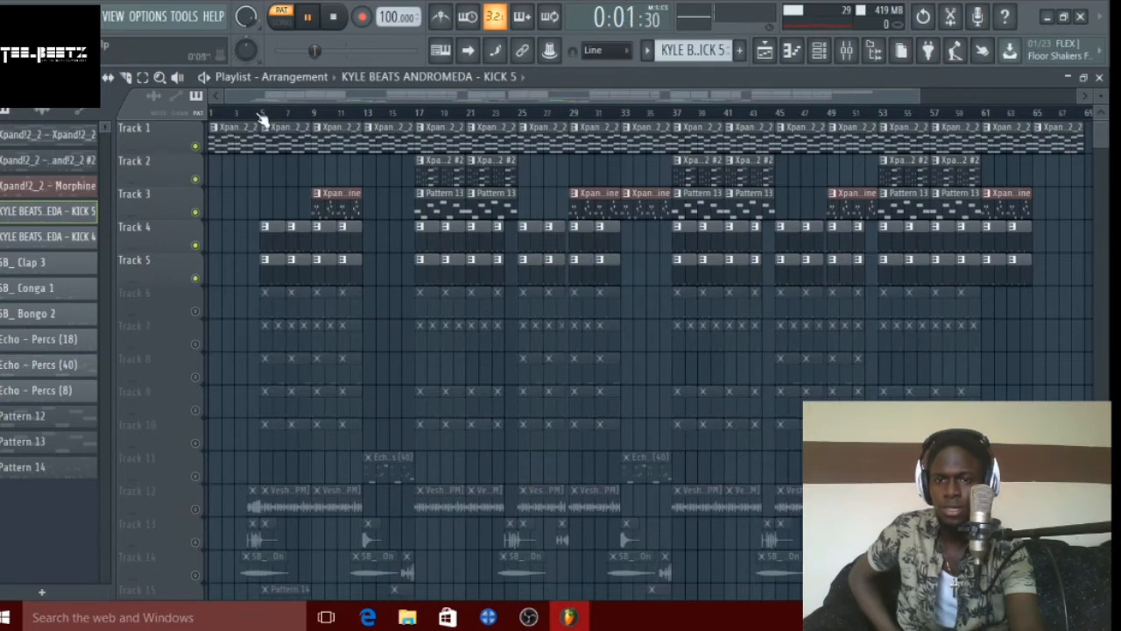
{"action": "right_click", "coordinate": [196, 245]}
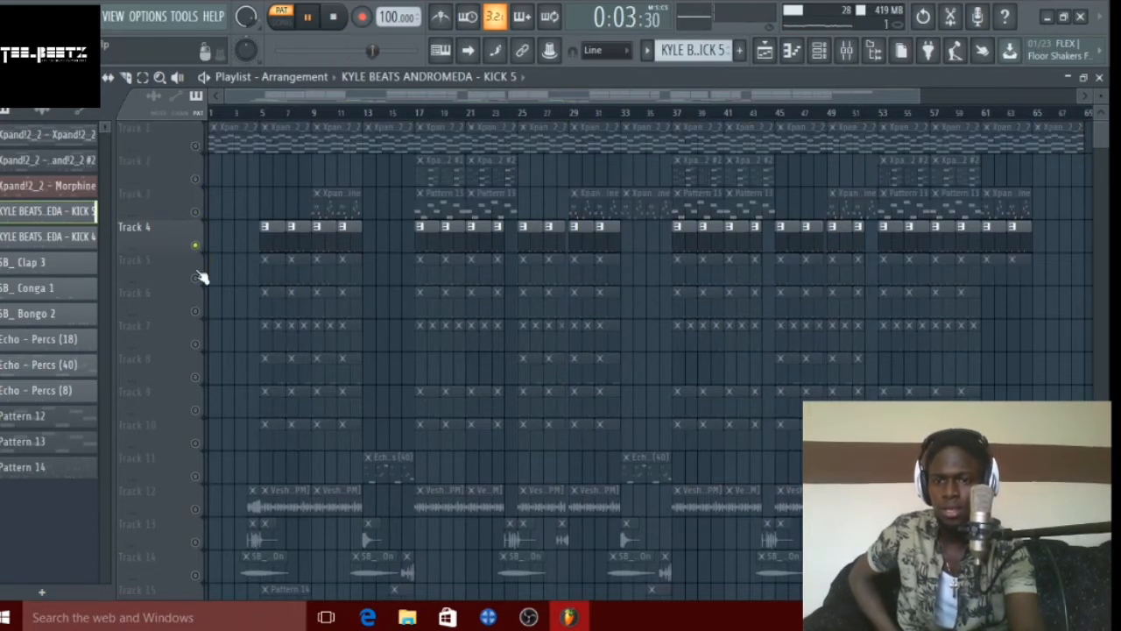
{"action": "left_click", "coordinate": [194, 278]}
{"action": "left_click", "coordinate": [263, 114]}
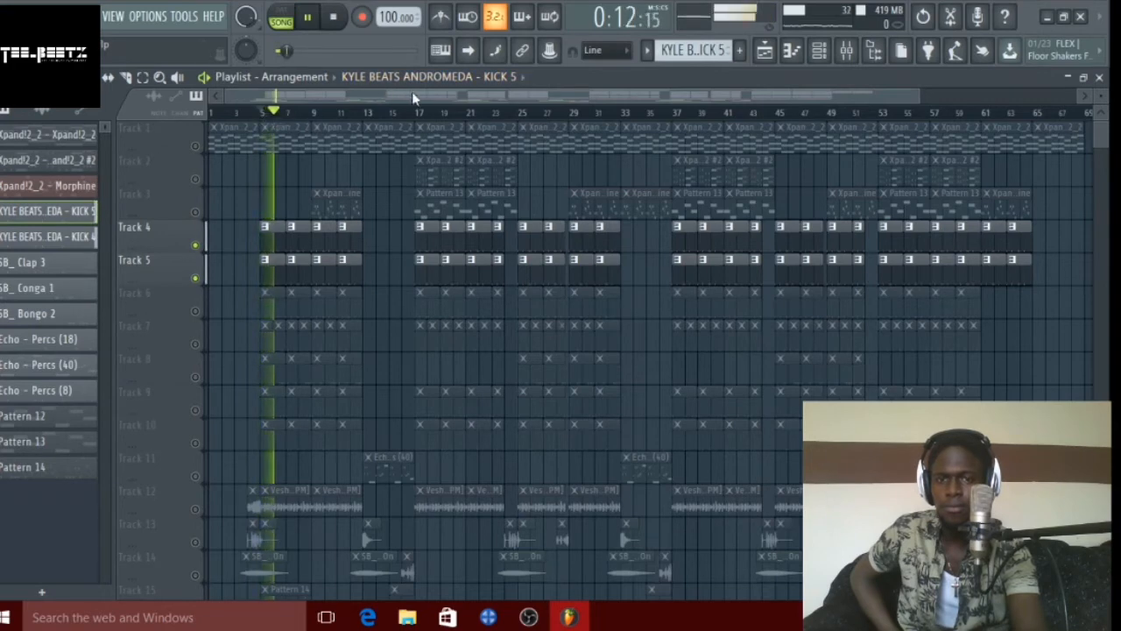
Stop playback in the mixer, view the lkjb_Luftikus EQ on the VeshBeats Grind Perc Loop track and the KICK 5 track's effect slots, and close the mixer.
{"action": "left_click", "coordinate": [852, 51]}
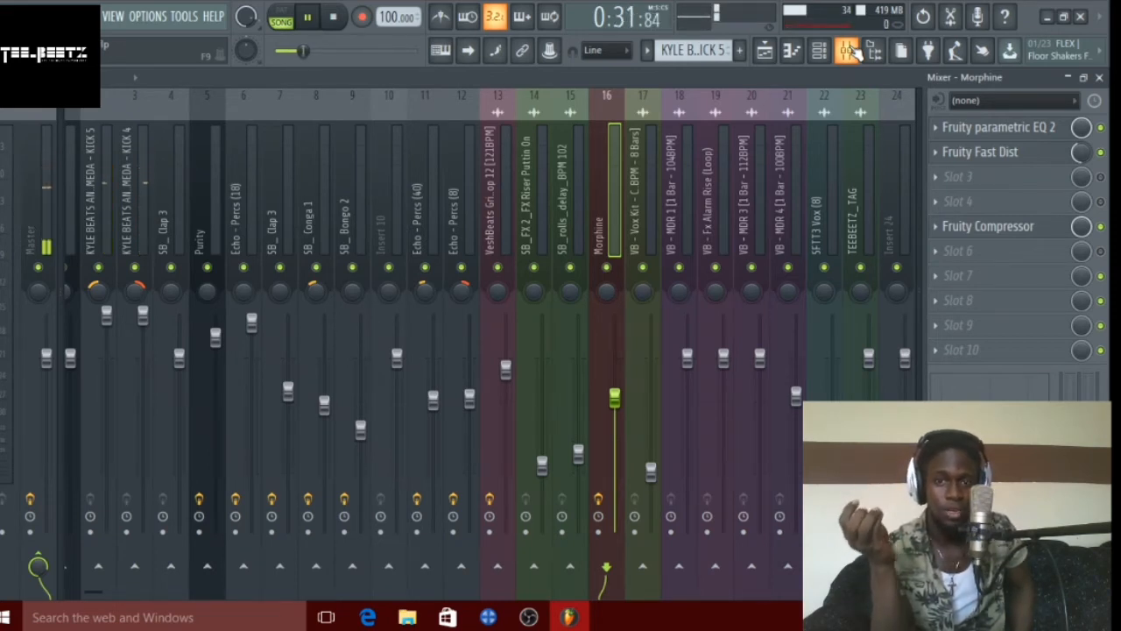
{"action": "key", "text": "space"}
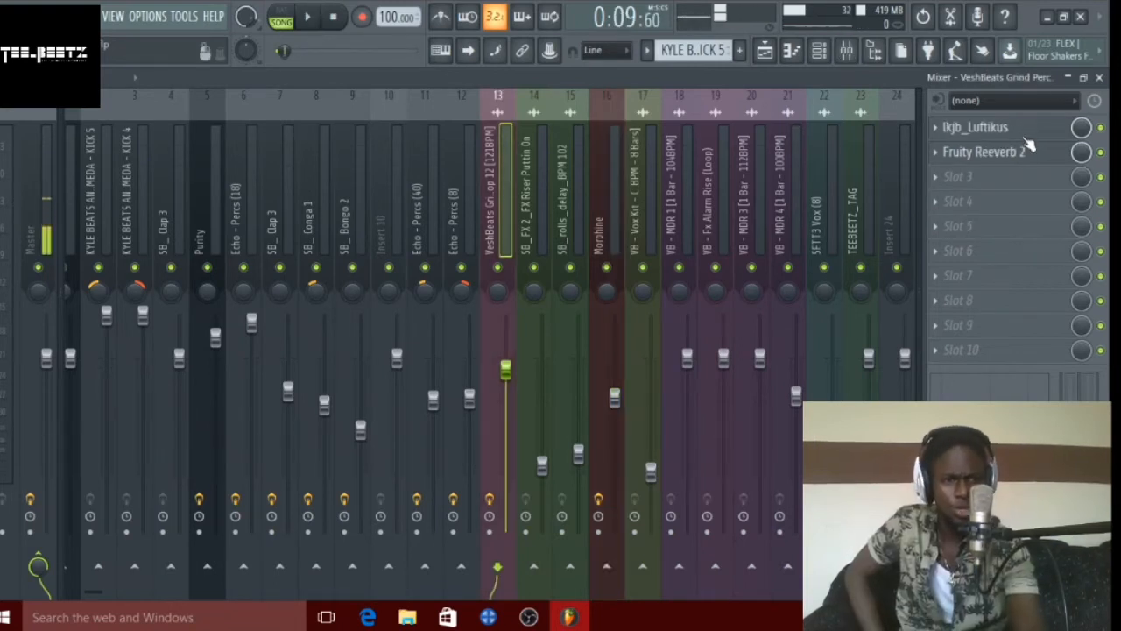
{"action": "left_click", "coordinate": [1030, 132]}
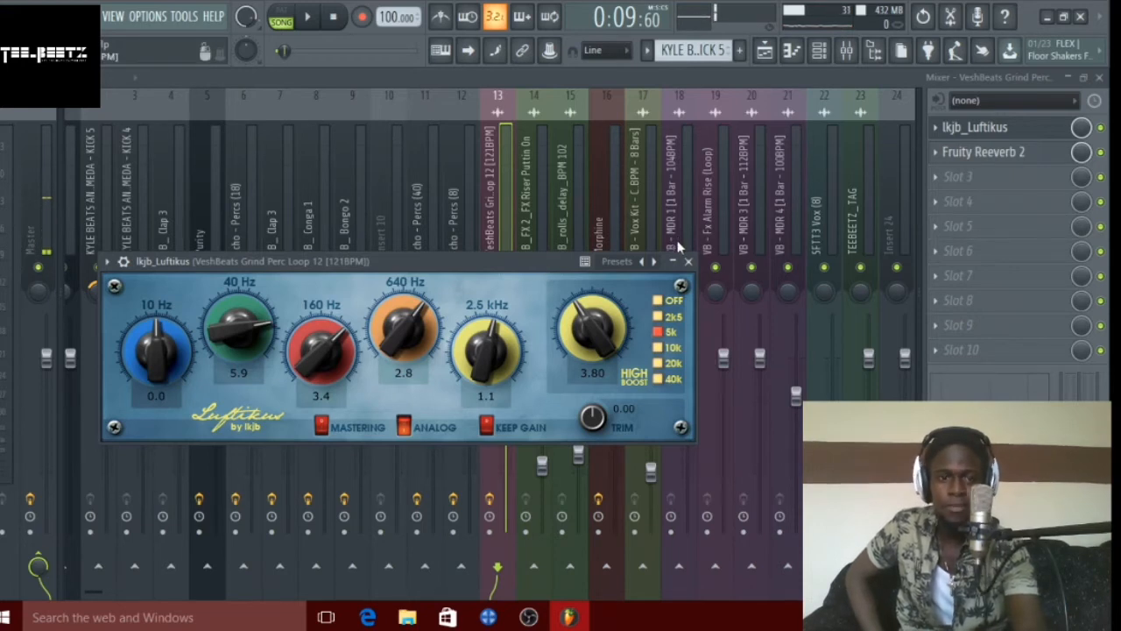
{"action": "left_click", "coordinate": [690, 261]}
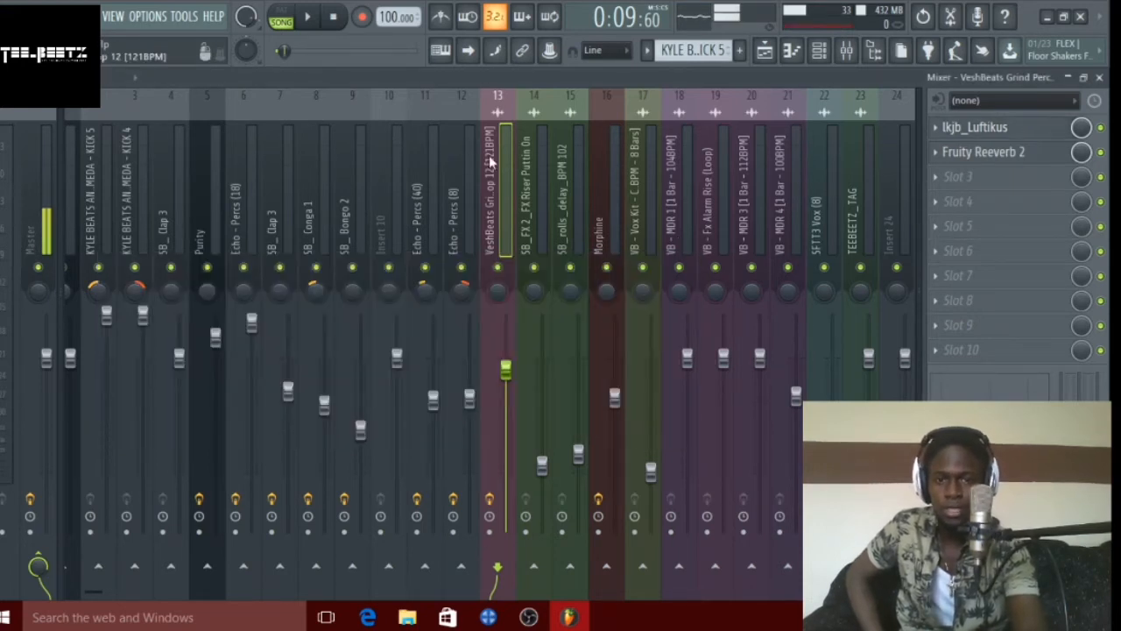
{"action": "left_click", "coordinate": [89, 215]}
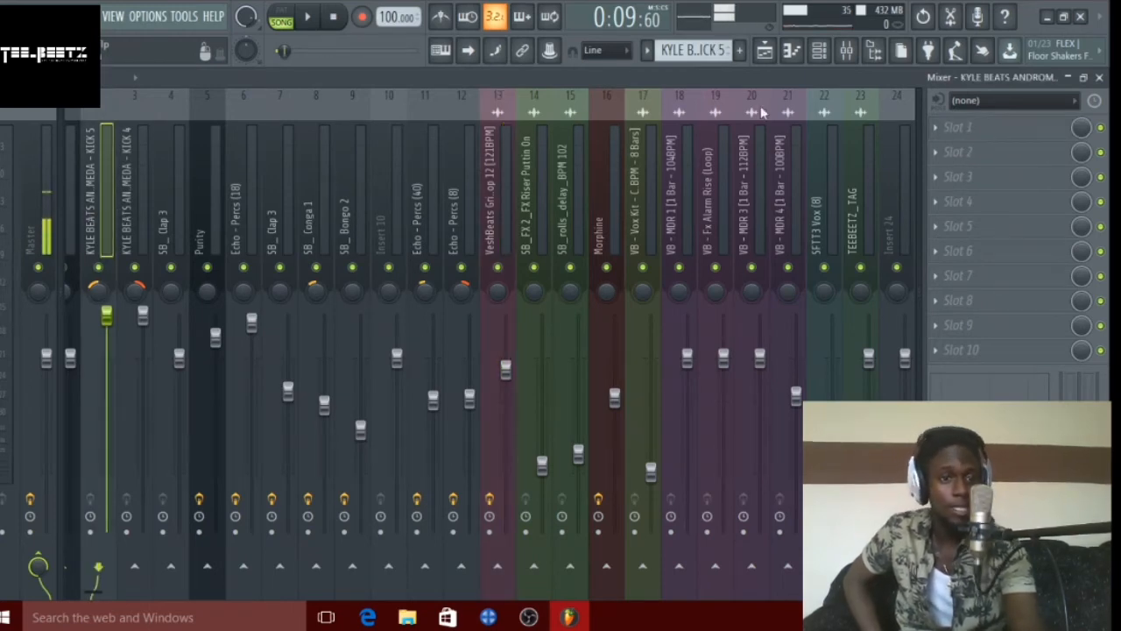
{"action": "left_click", "coordinate": [1099, 77]}
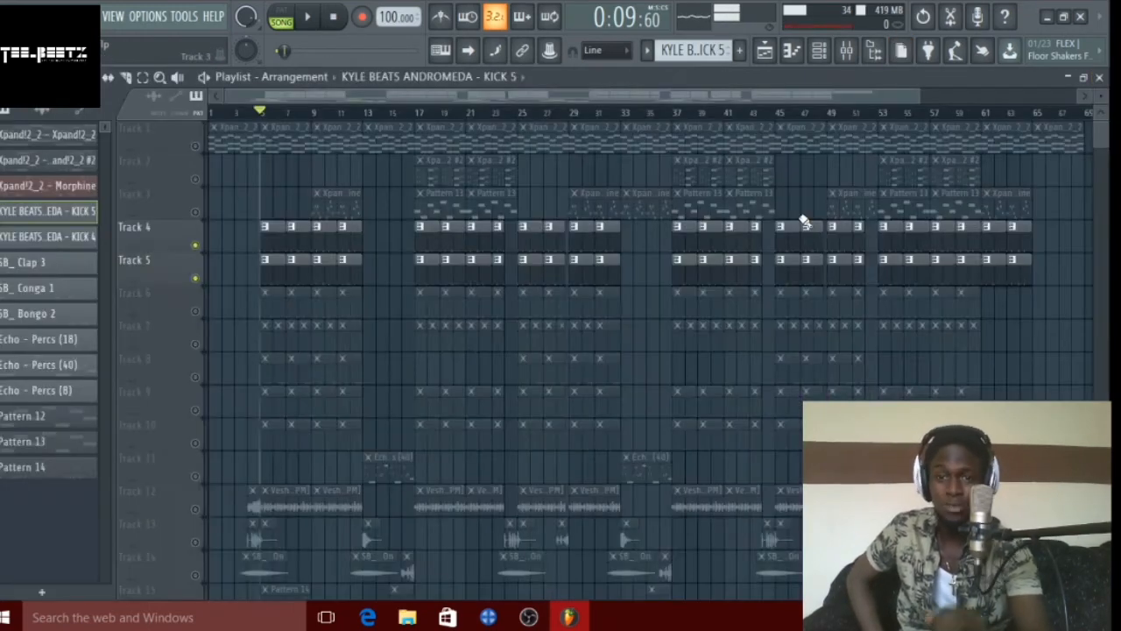
Solo Track 7 and play the SB_ Conga 1 pattern, viewing its steps in the channel rack.
{"action": "left_click", "coordinate": [198, 313]}
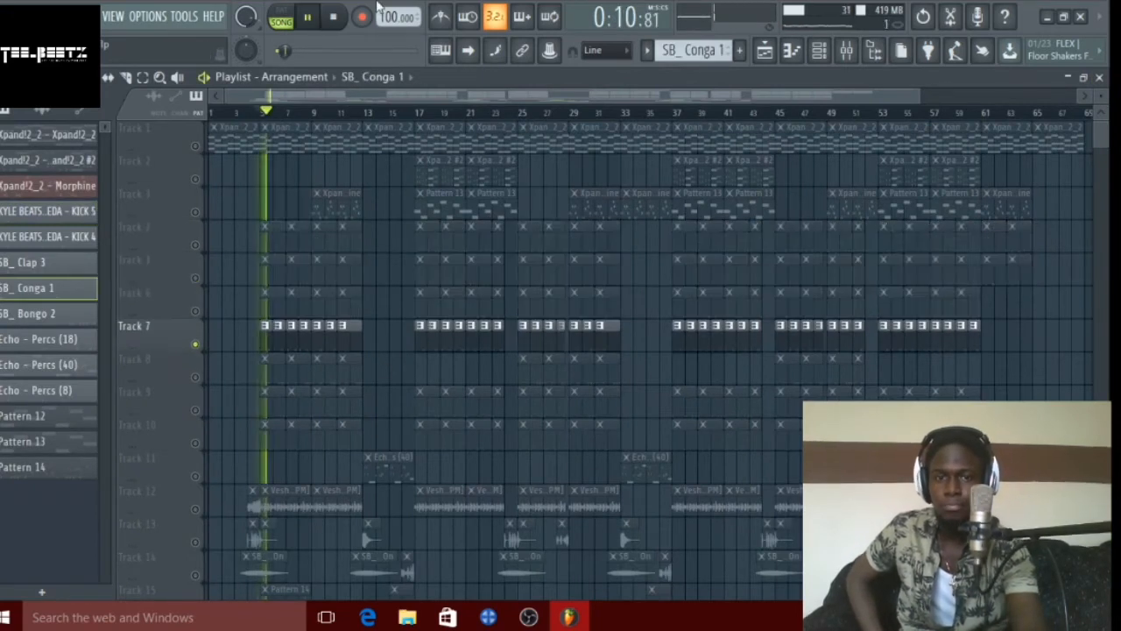
{"action": "left_click", "coordinate": [824, 50]}
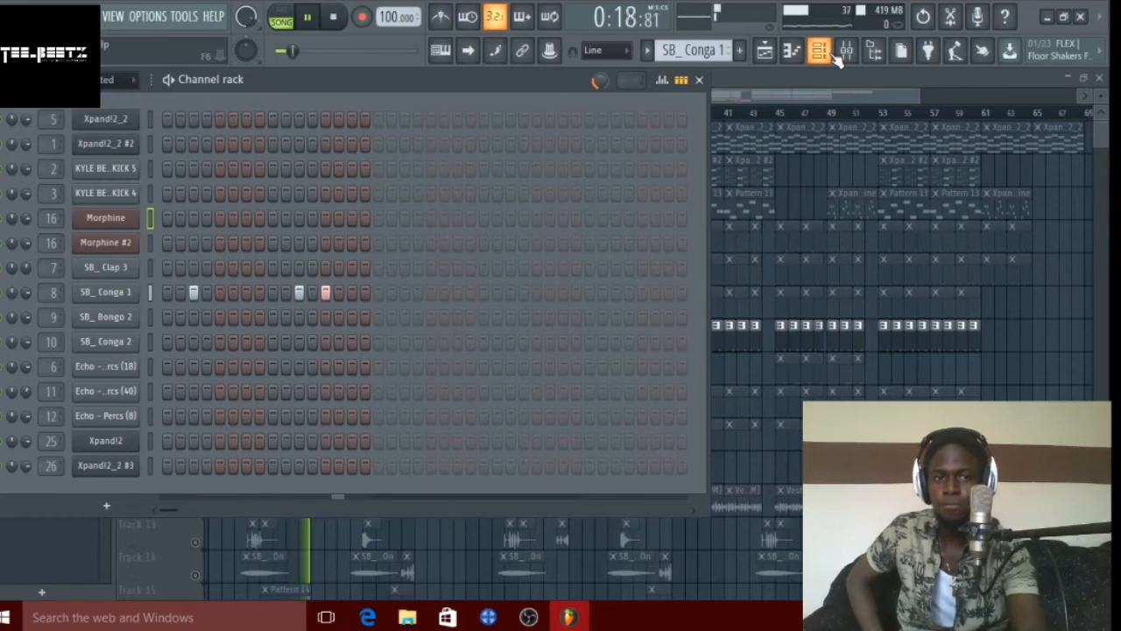
{"action": "left_click", "coordinate": [832, 55]}
{"action": "key", "text": "space"}
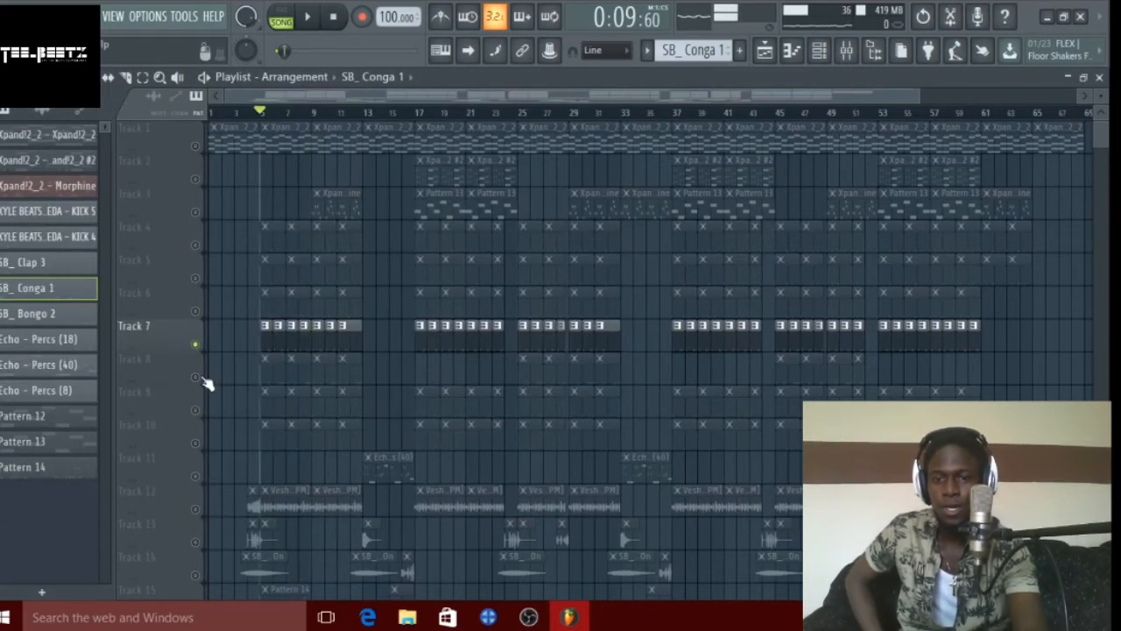
Select the SB_ Bongo 2 pattern and play it on soloed Track 8, viewing its steps in the channel rack.
{"action": "left_click", "coordinate": [70, 317]}
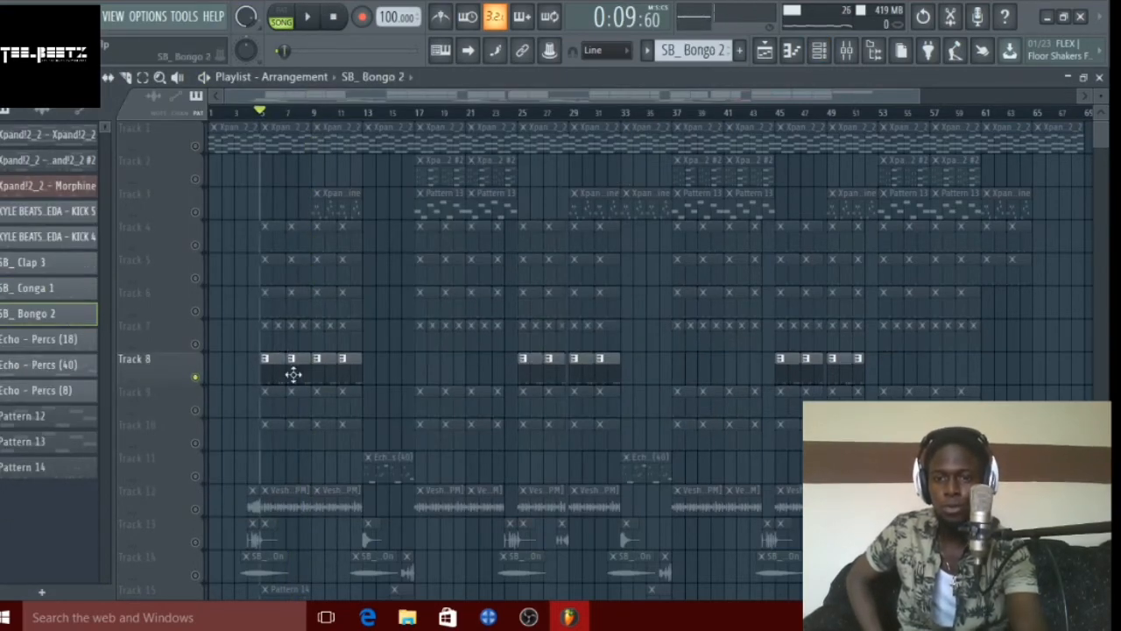
{"action": "key", "text": "space"}
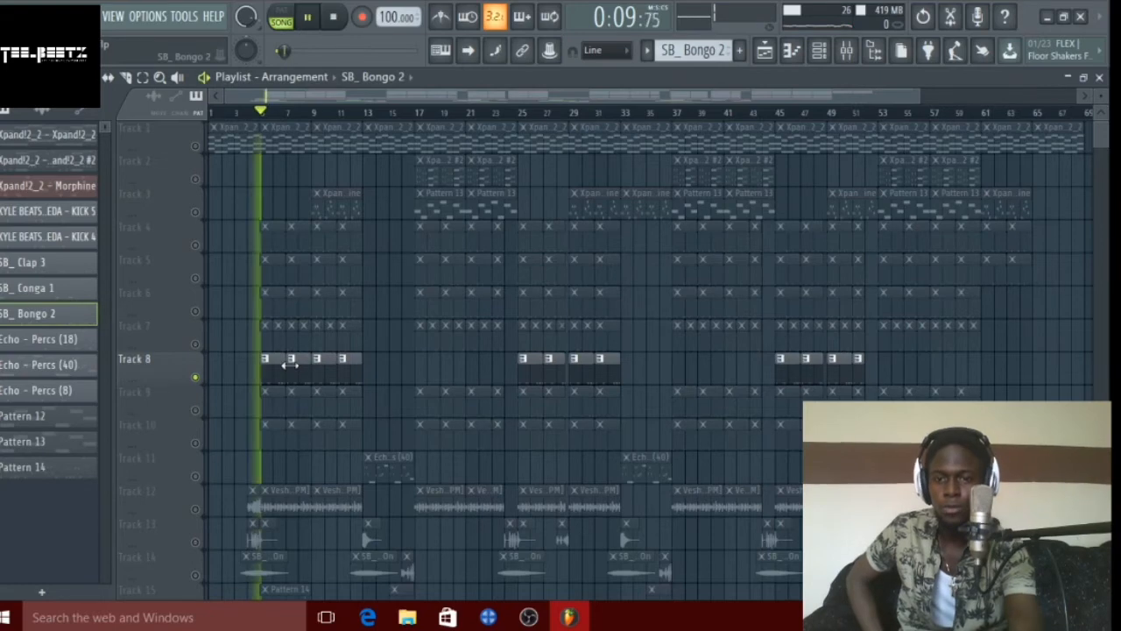
{"action": "left_click", "coordinate": [831, 50]}
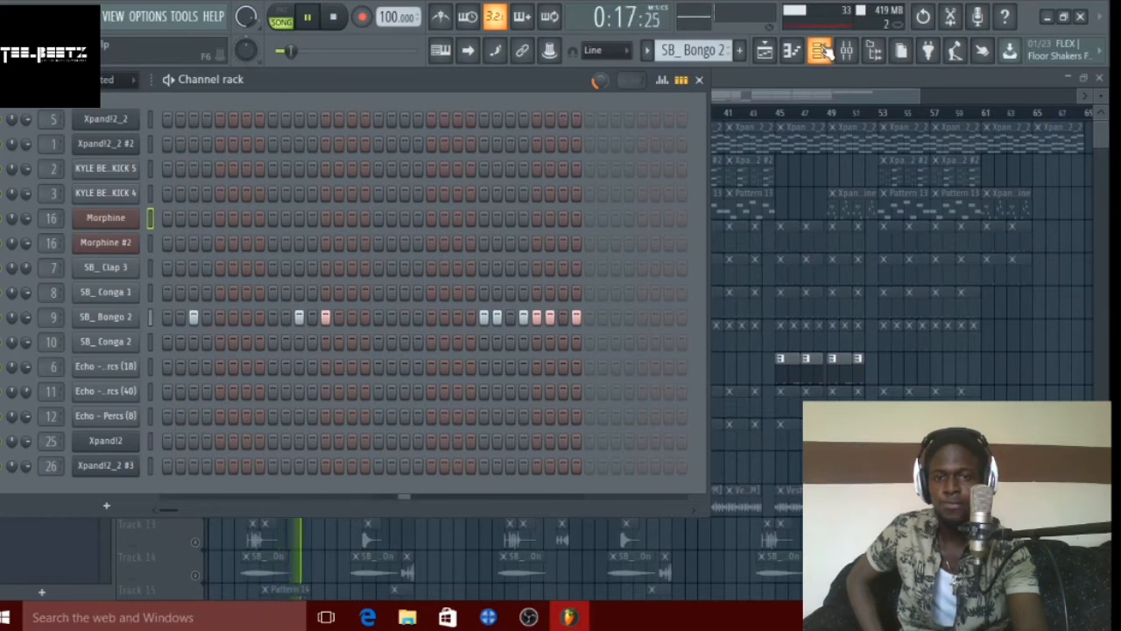
{"action": "left_click", "coordinate": [823, 49]}
{"action": "key", "text": "space"}
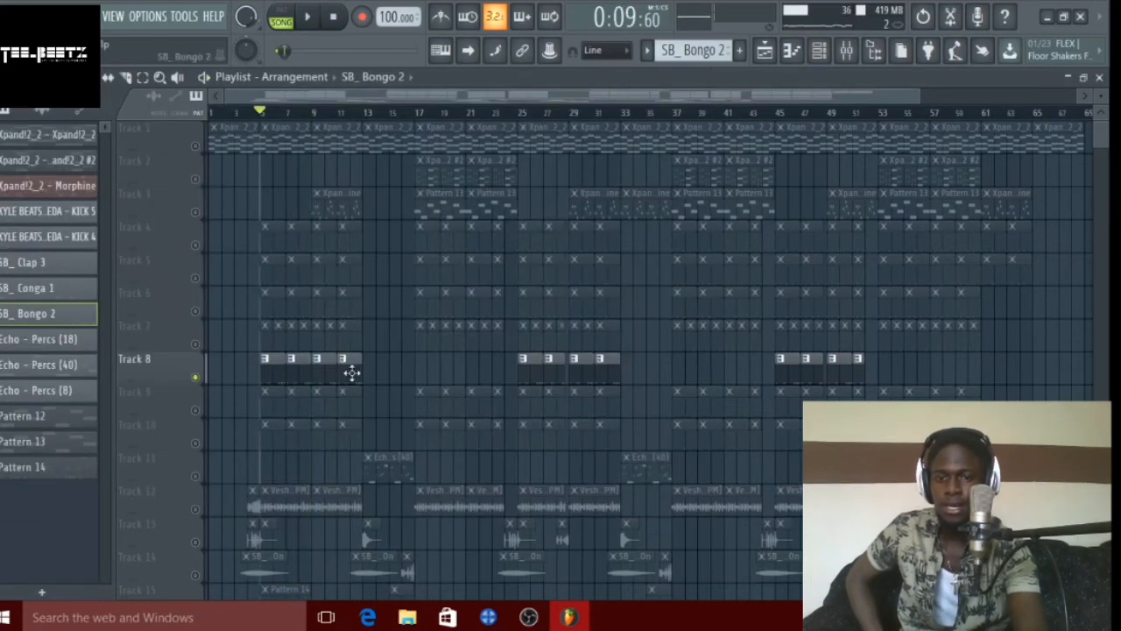
Unmute Track 9, mute Track 8, and play the Echo - Percs (18) pattern, checking its steps in the channel rack.
{"action": "left_click", "coordinate": [293, 407]}
{"action": "left_click", "coordinate": [195, 410]}
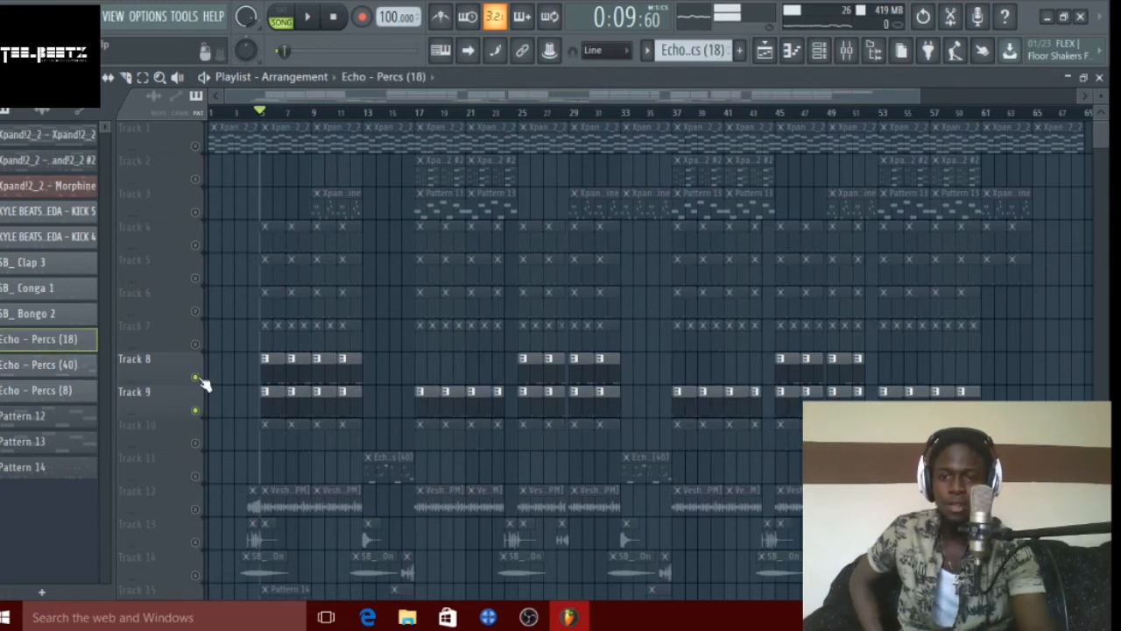
{"action": "left_click", "coordinate": [196, 377]}
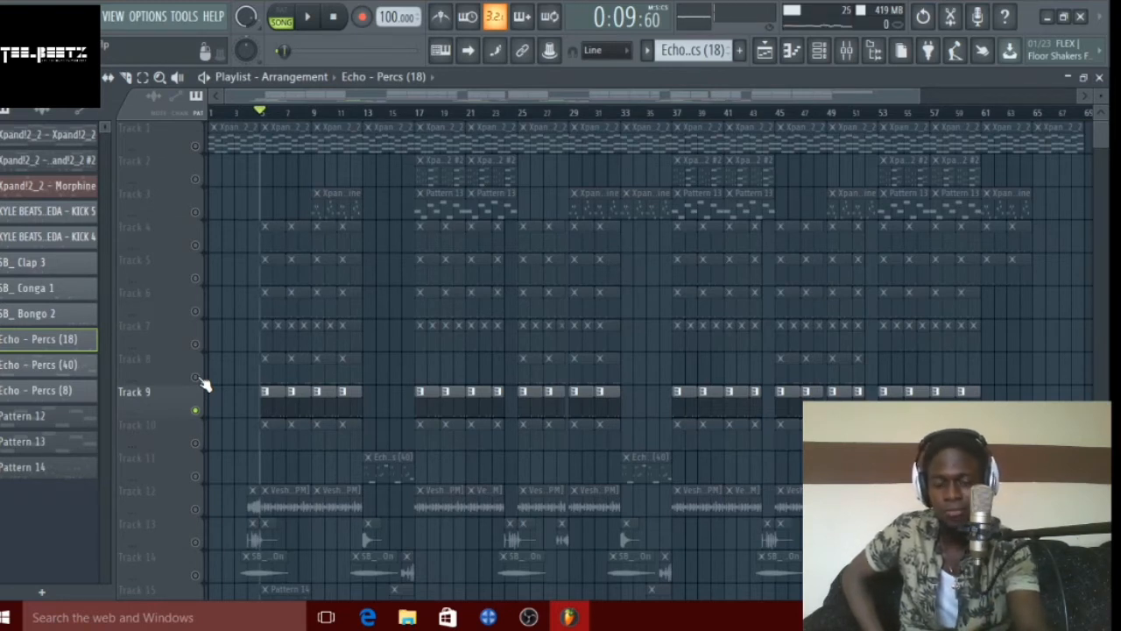
{"action": "key", "text": "space"}
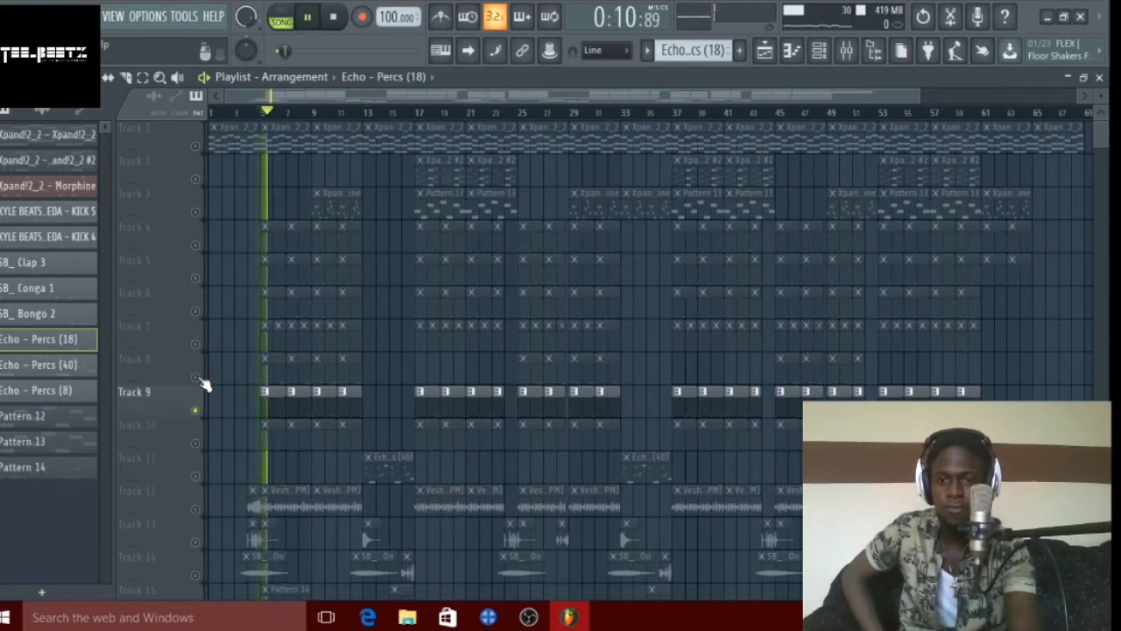
{"action": "left_click", "coordinate": [823, 52]}
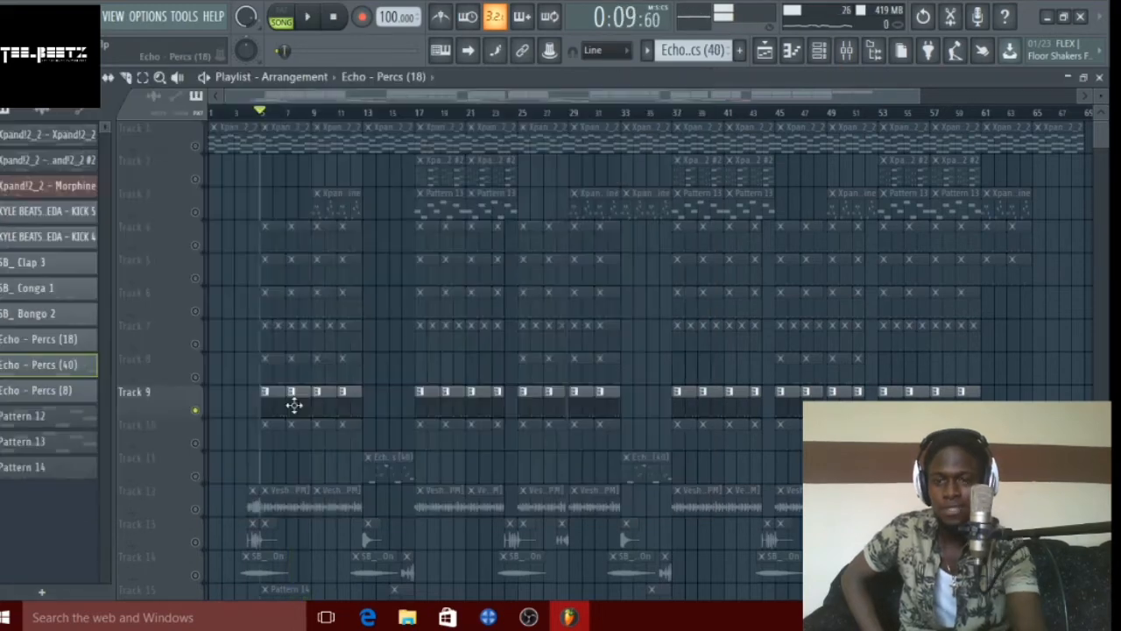
{"action": "left_click", "coordinate": [819, 51]}
{"action": "key", "text": "space"}
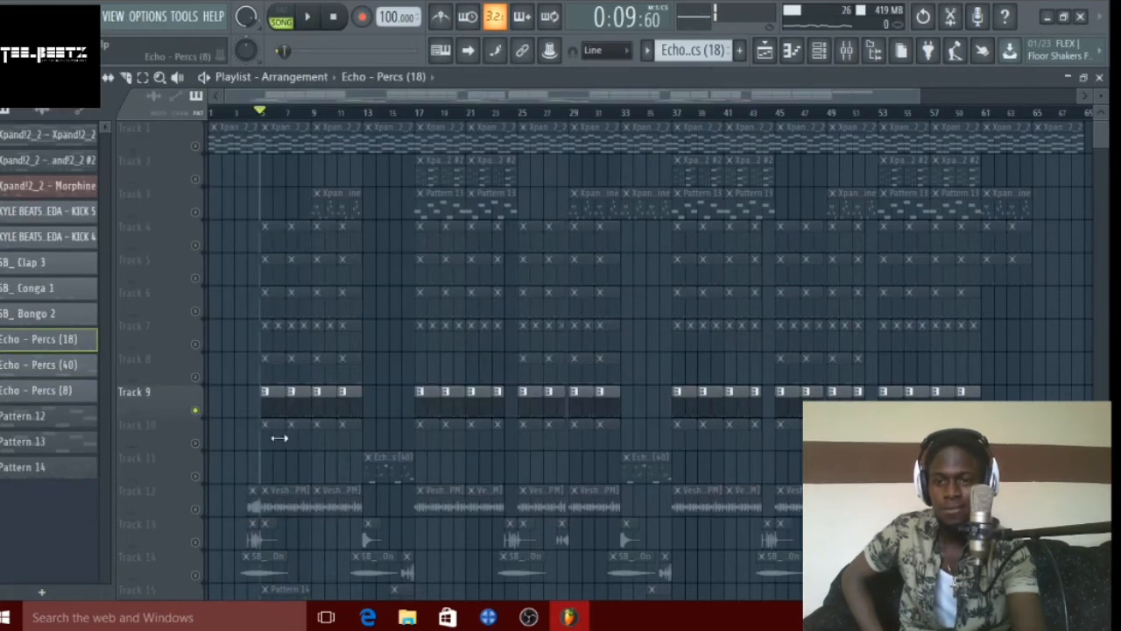
Select the Echo - Percs (8) pattern from Track 10 and play it in pattern mode while viewing its steps in the channel rack.
{"action": "left_click", "coordinate": [277, 438]}
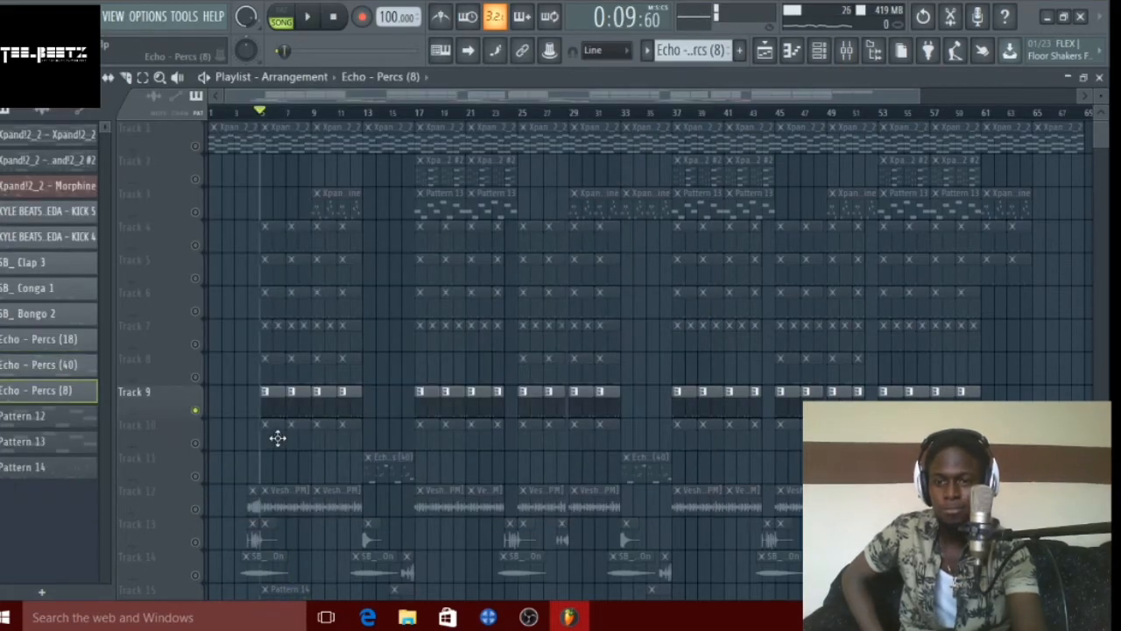
{"action": "left_click", "coordinate": [819, 51]}
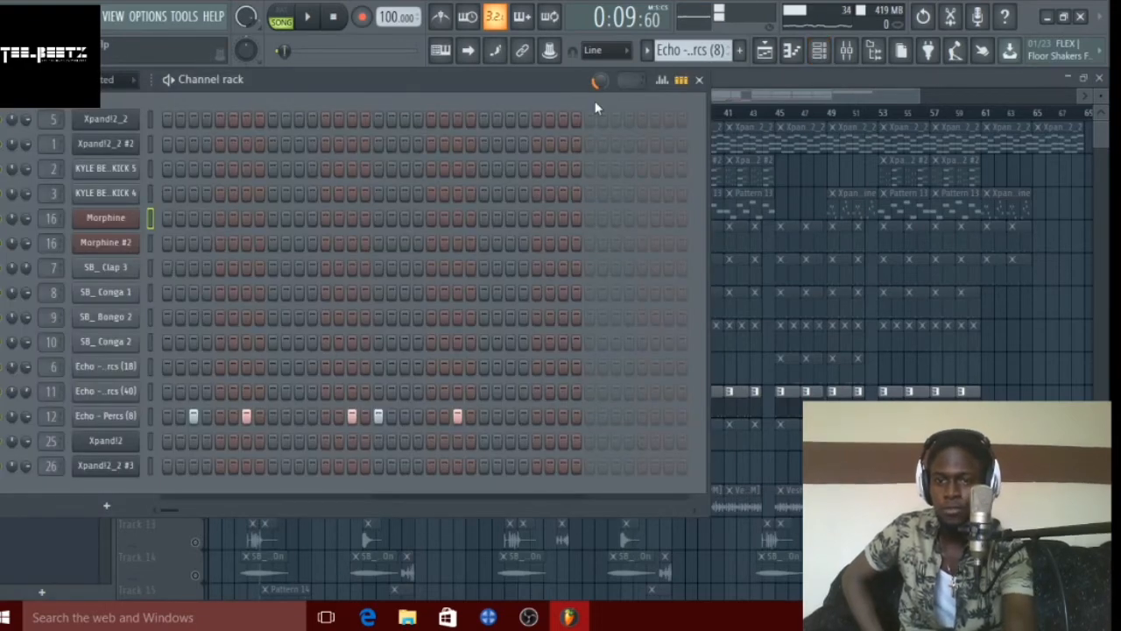
{"action": "left_click", "coordinate": [289, 21]}
{"action": "key", "text": "space"}
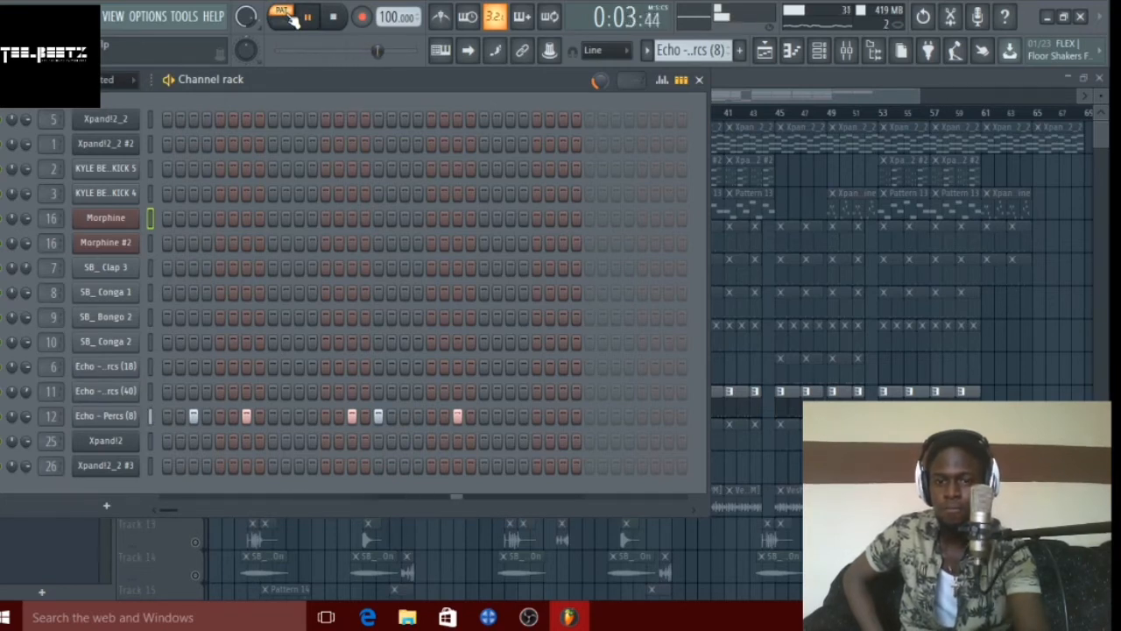
{"action": "key", "text": "space"}
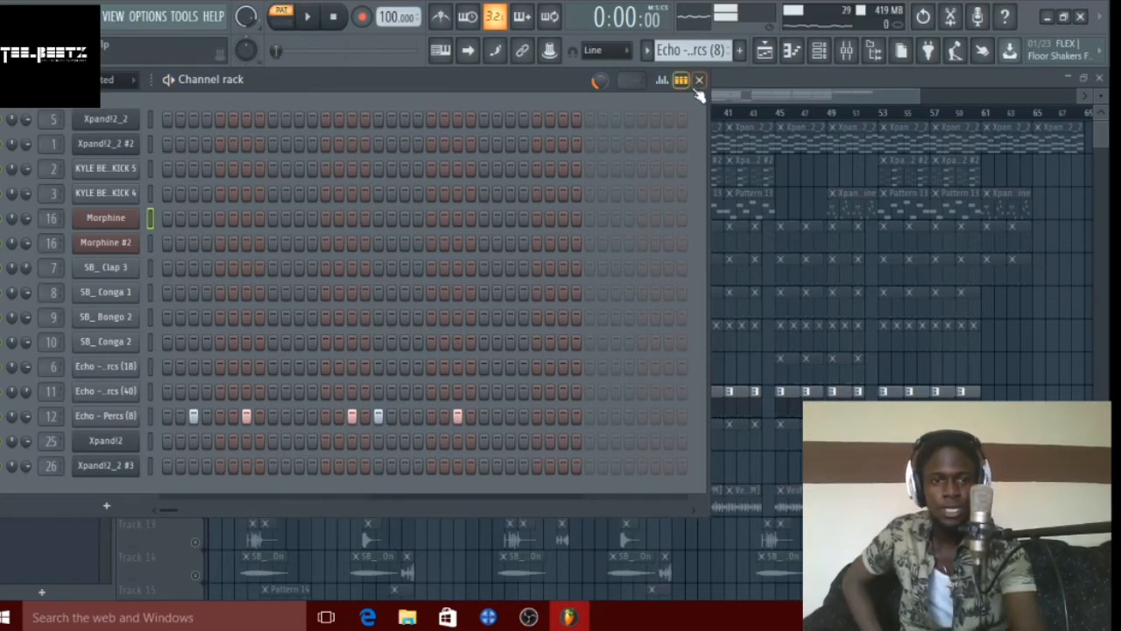
{"action": "left_click", "coordinate": [699, 80]}
Play the Echo - Percs (8) pattern with its mixer track's effects bypassed and re-enabled for comparison, then close the mixer.
{"action": "key", "text": "space"}
{"action": "key", "text": "F9"}
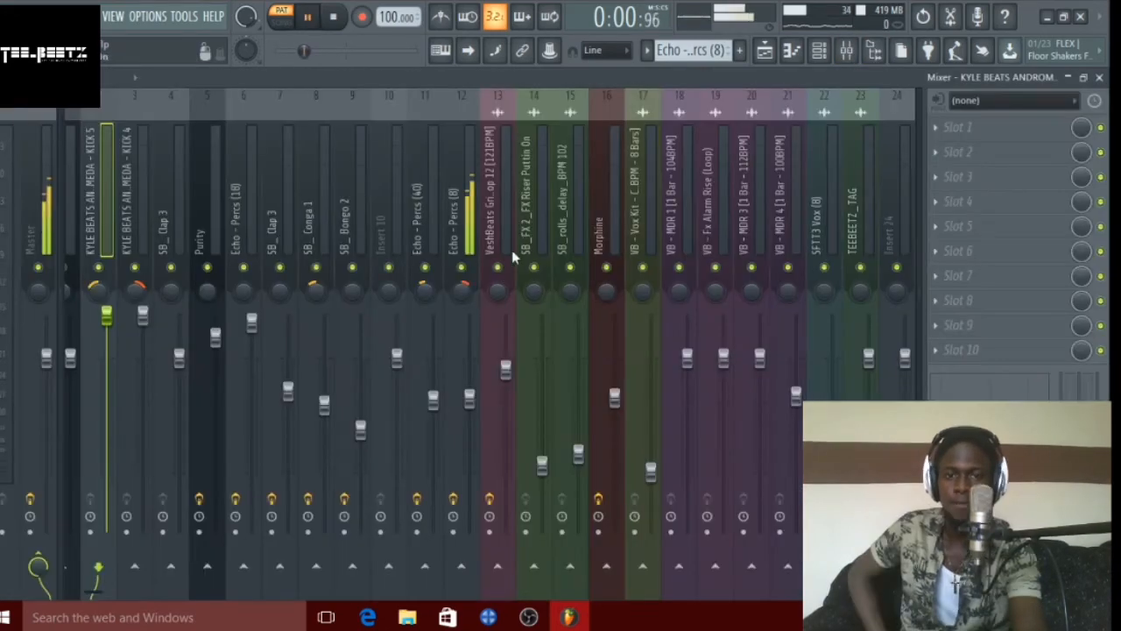
{"action": "left_click", "coordinate": [464, 191]}
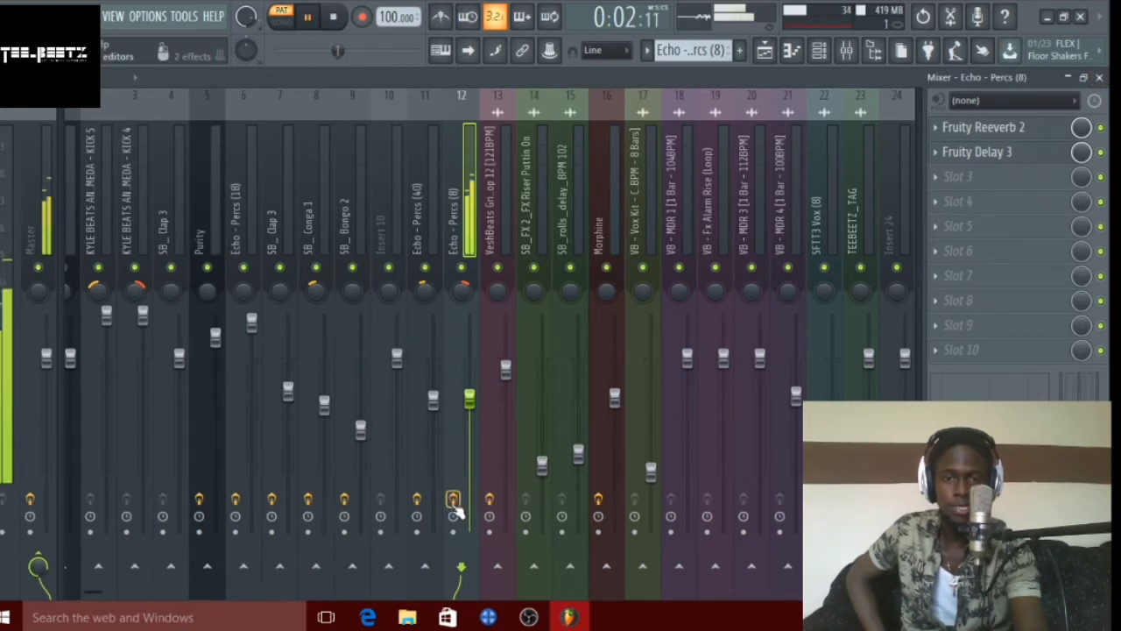
{"action": "left_click", "coordinate": [454, 502]}
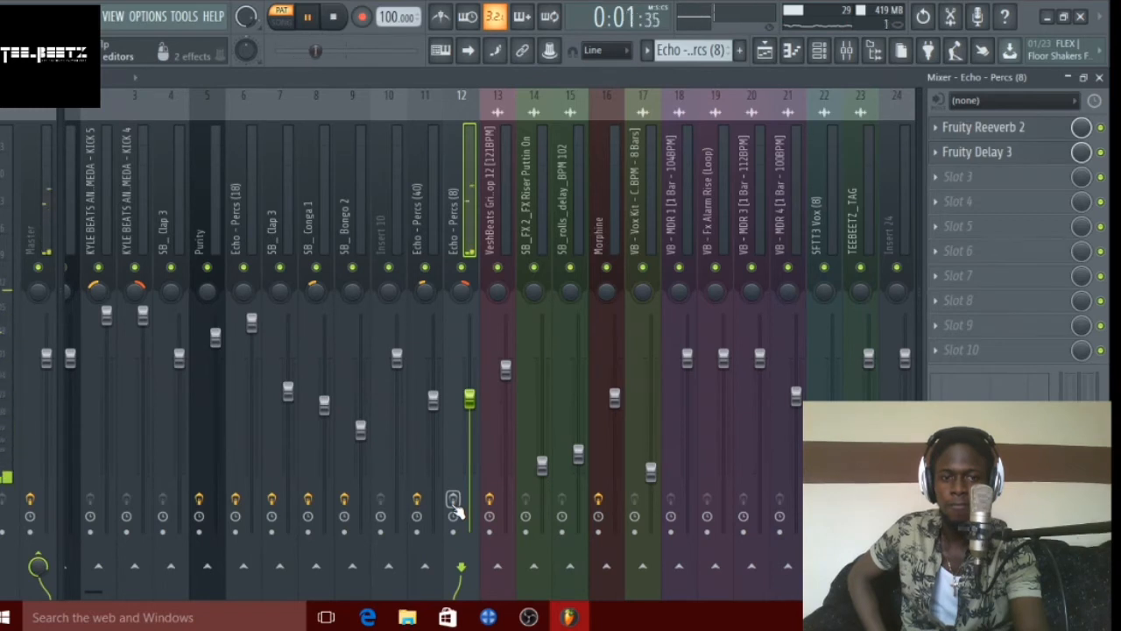
{"action": "left_click", "coordinate": [454, 501]}
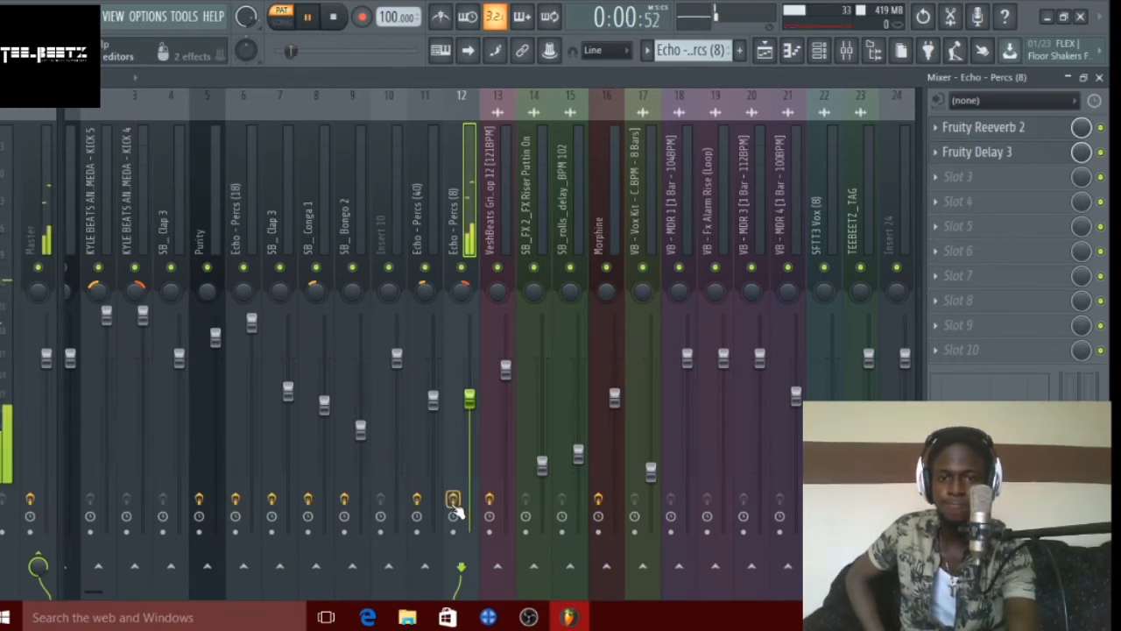
{"action": "key", "text": "space"}
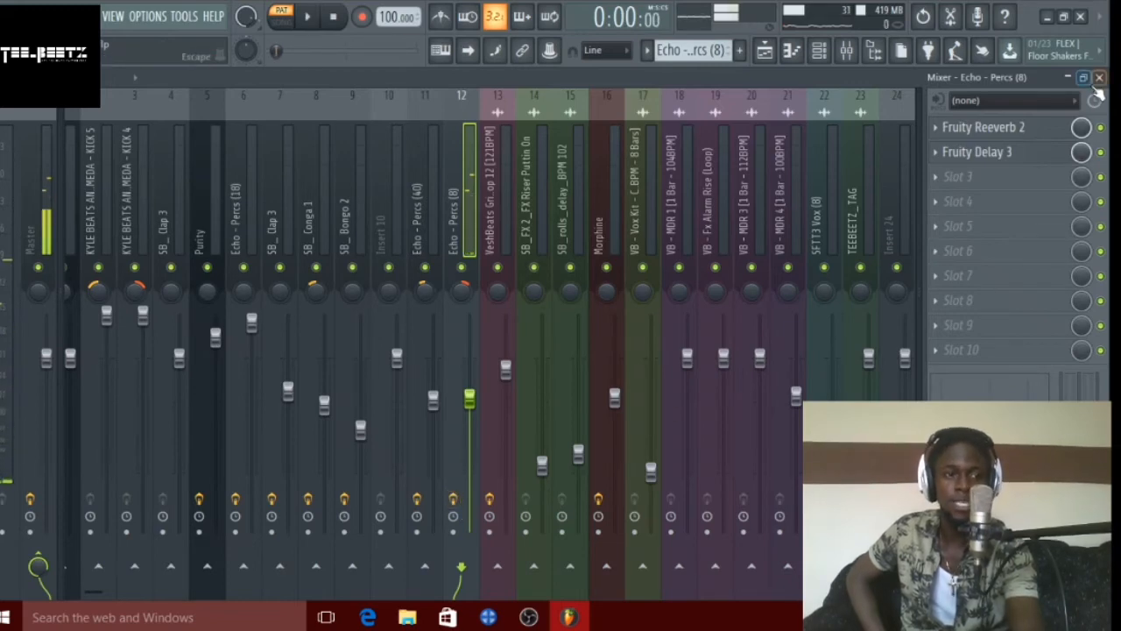
{"action": "left_click", "coordinate": [1099, 78]}
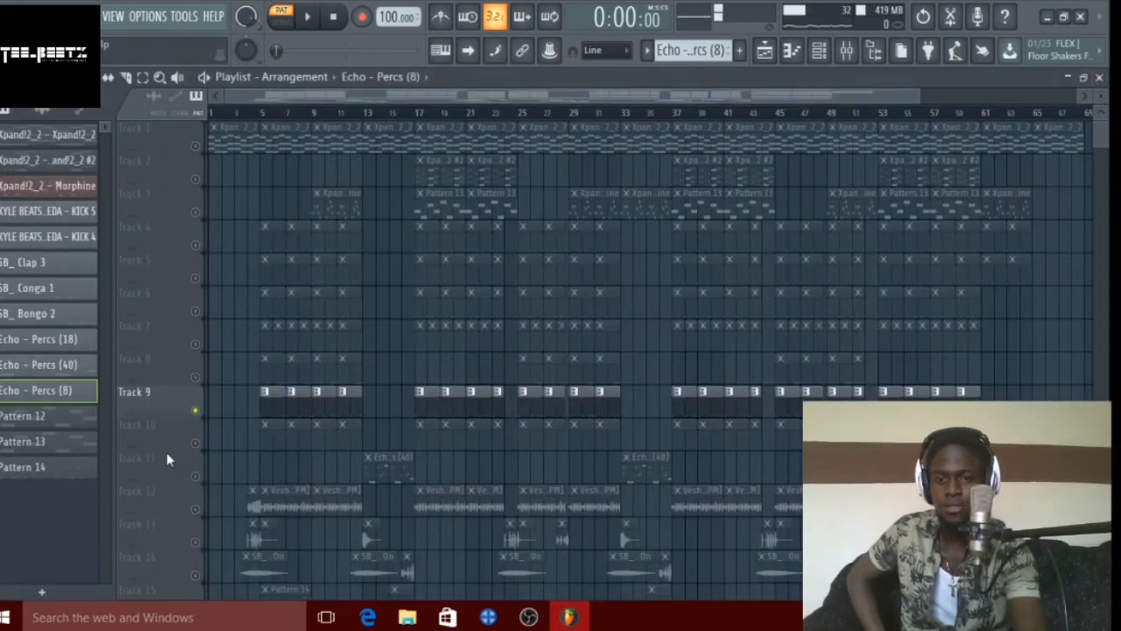
Unmute Track 10 and Track 11, and view the Xpand!2 instrument used by the Echo - Percs (40) pattern from the channel rack.
{"action": "left_click", "coordinate": [197, 444]}
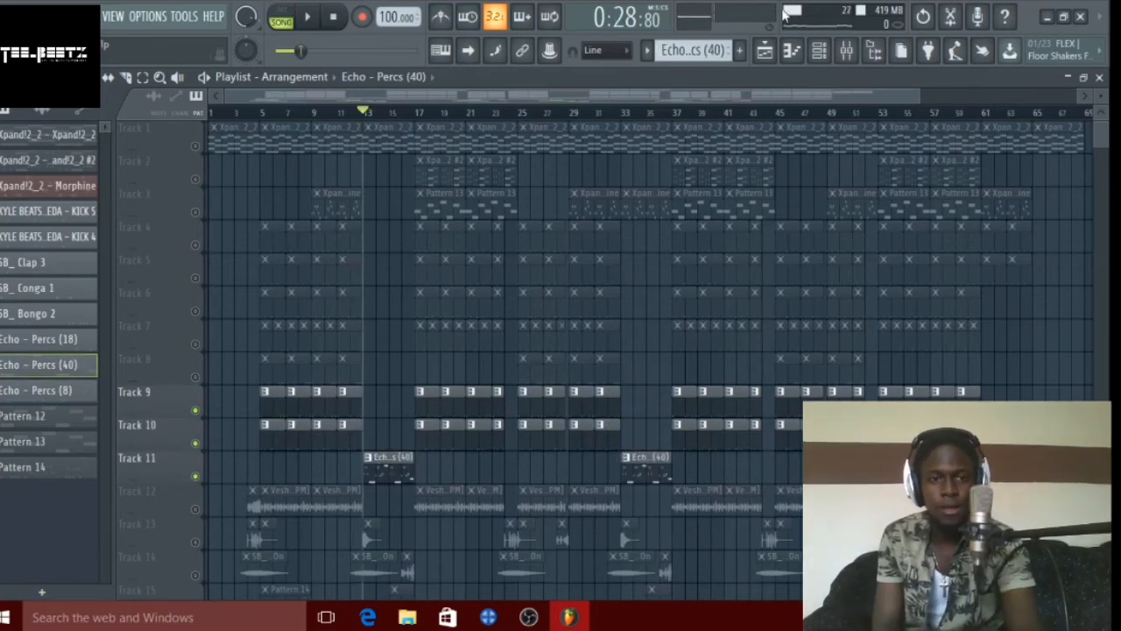
{"action": "left_click", "coordinate": [824, 50]}
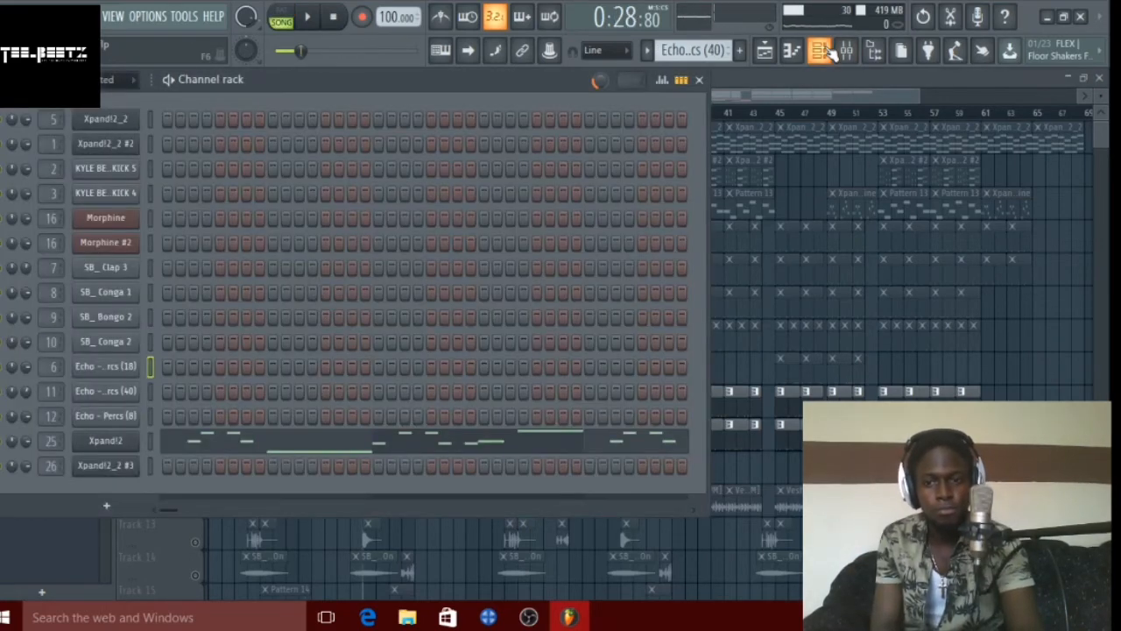
{"action": "left_click", "coordinate": [106, 441]}
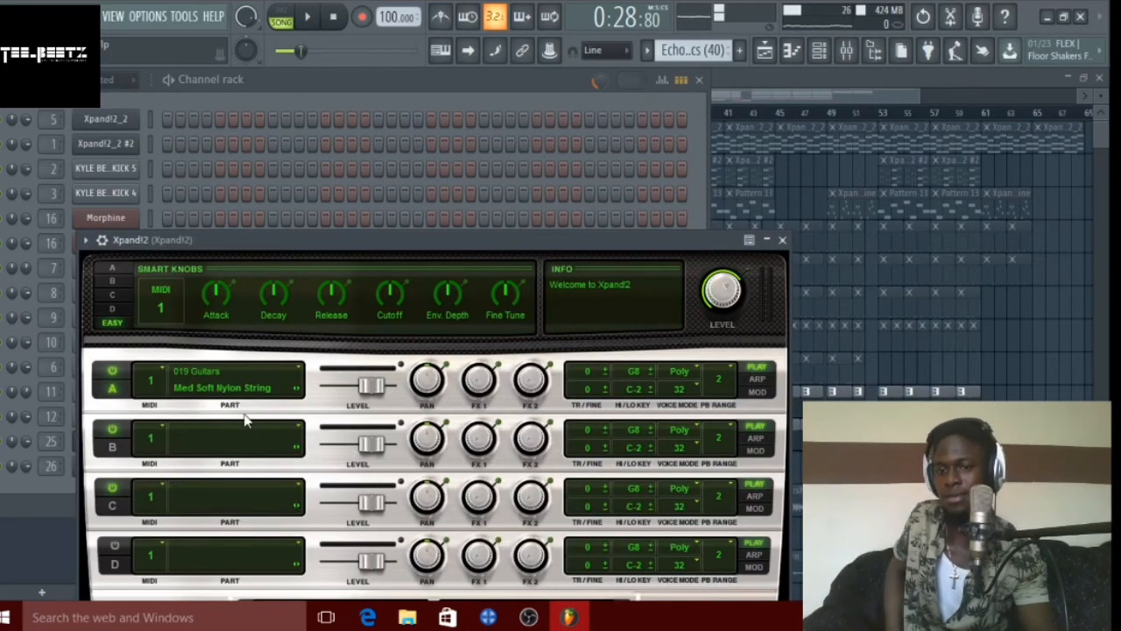
{"action": "left_click", "coordinate": [783, 240]}
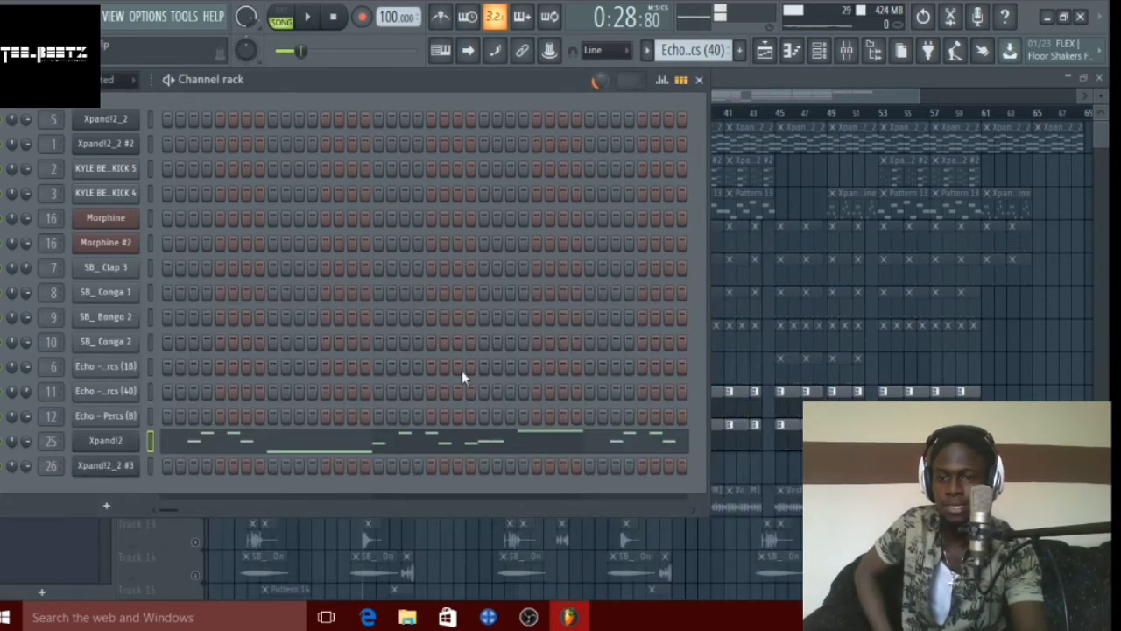
View the Xpand!2 instrument, play the Echo - Percs (40) notes in the piano roll in song and pattern mode, and return to the playlist.
{"action": "left_click", "coordinate": [126, 447]}
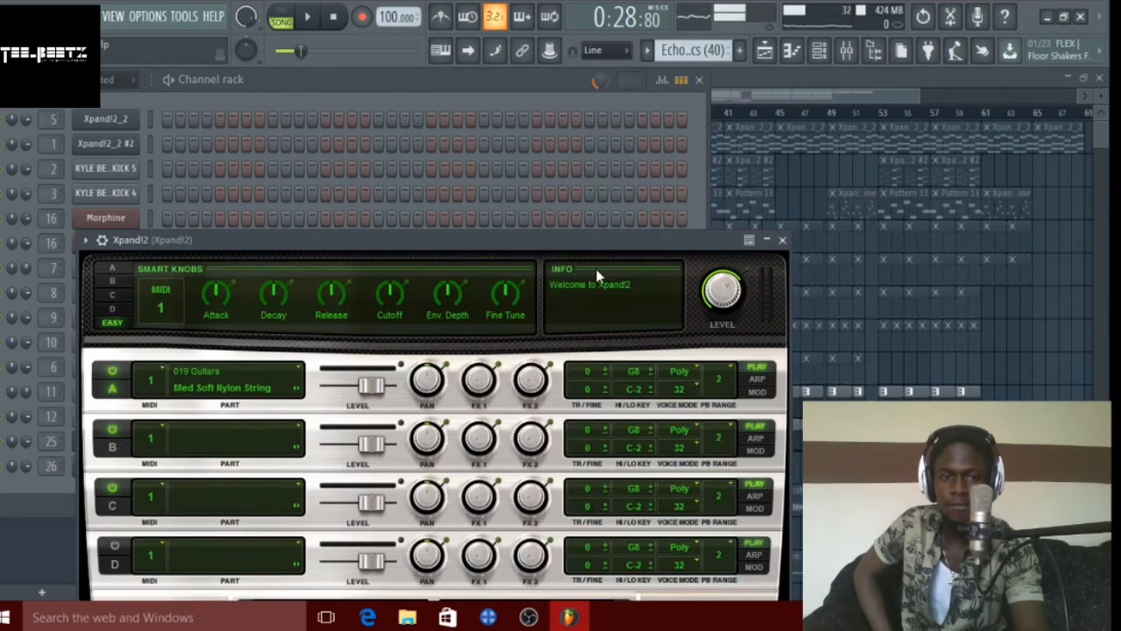
{"action": "left_click", "coordinate": [782, 240]}
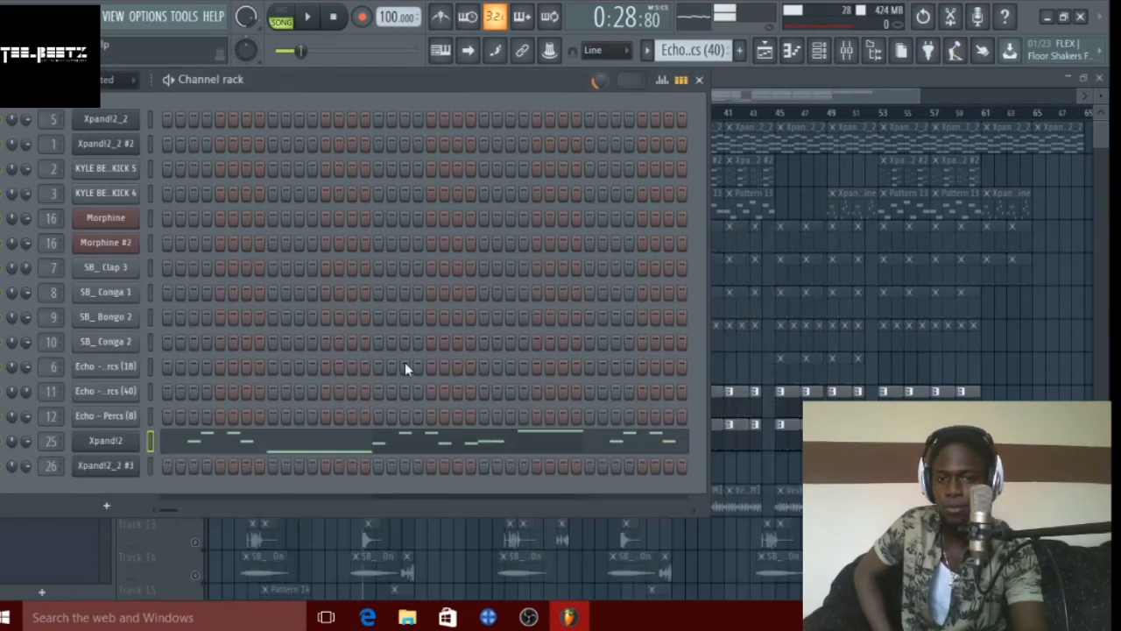
{"action": "left_click", "coordinate": [400, 445]}
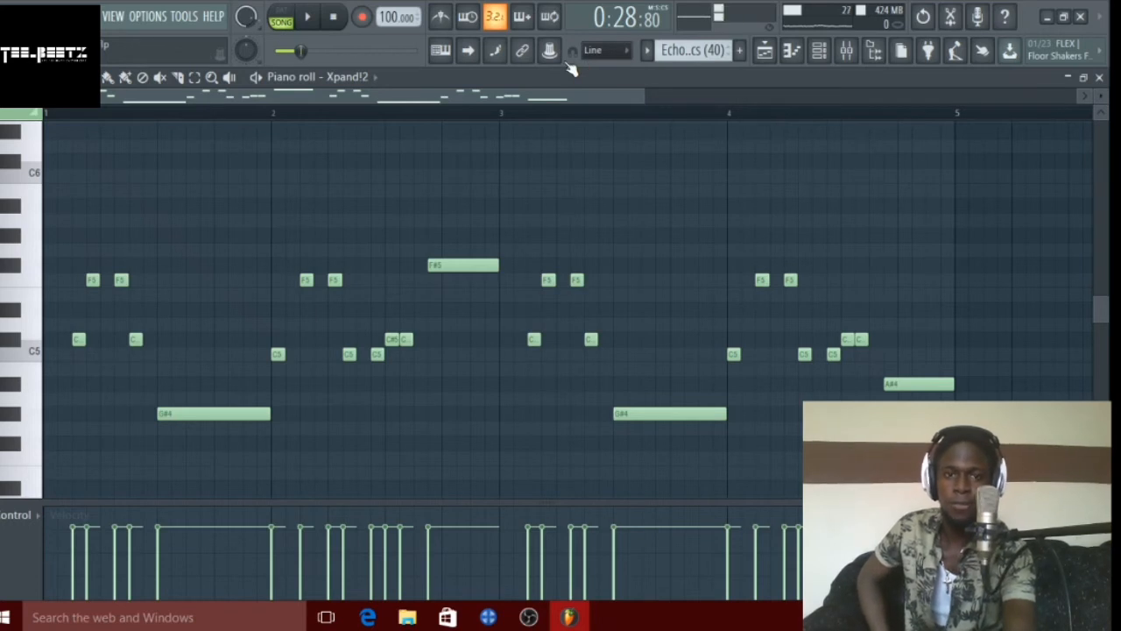
{"action": "key", "text": "space"}
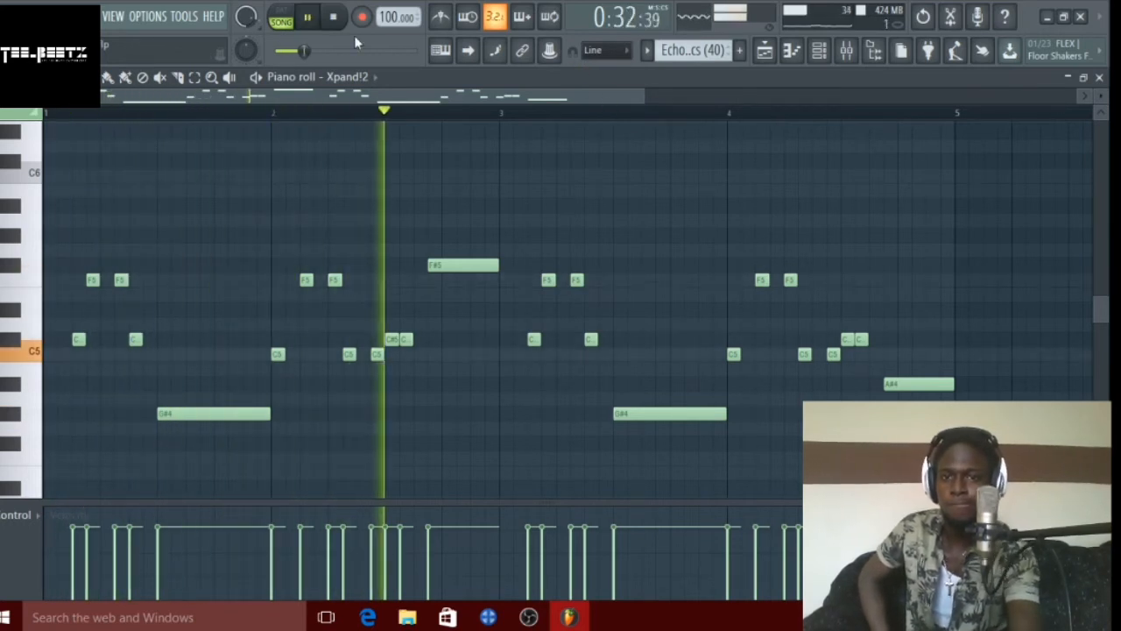
{"action": "left_click", "coordinate": [282, 12]}
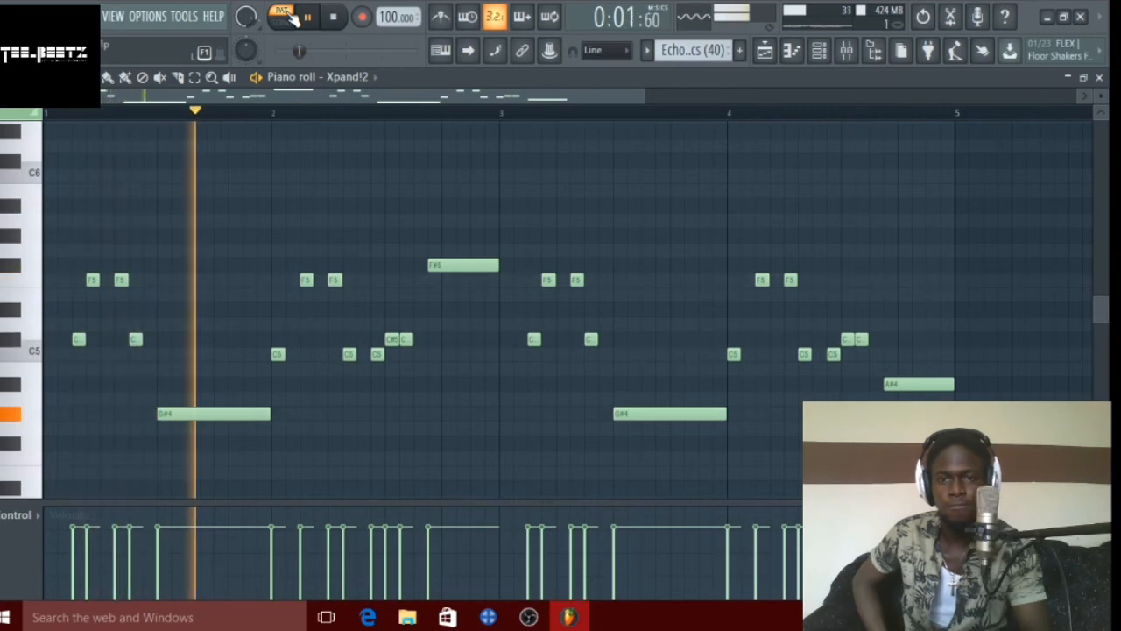
{"action": "key", "text": "space"}
{"action": "key", "text": "F5"}
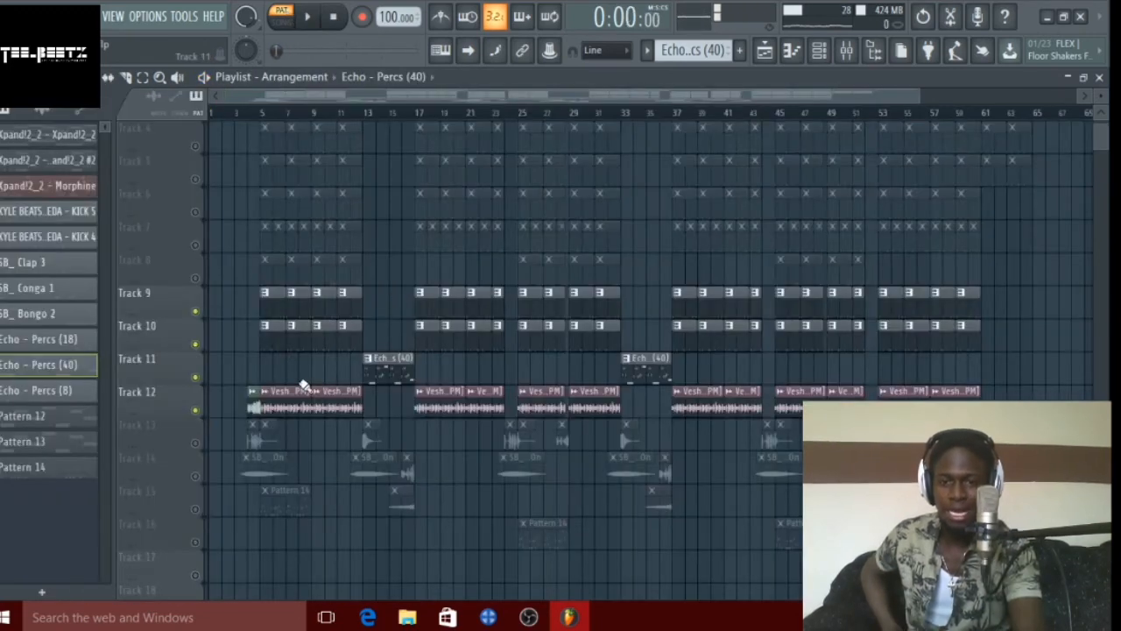
Solo Track 12 and play its VeshBeats percussion loop in song mode from about bar 6.
{"action": "left_click", "coordinate": [274, 113]}
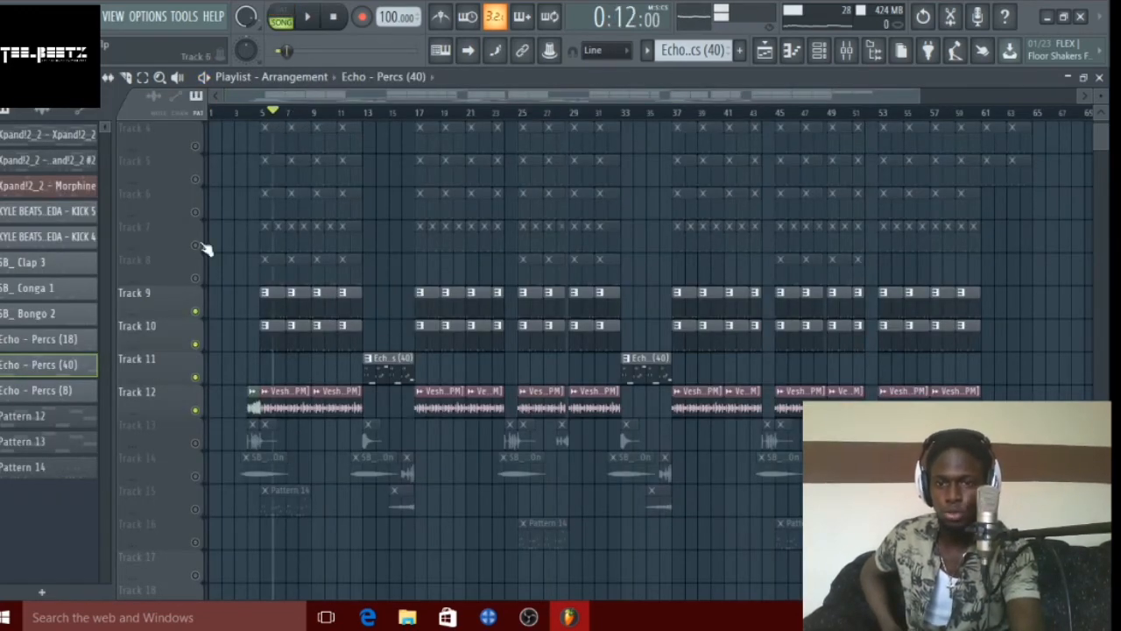
{"action": "right_click", "coordinate": [197, 409]}
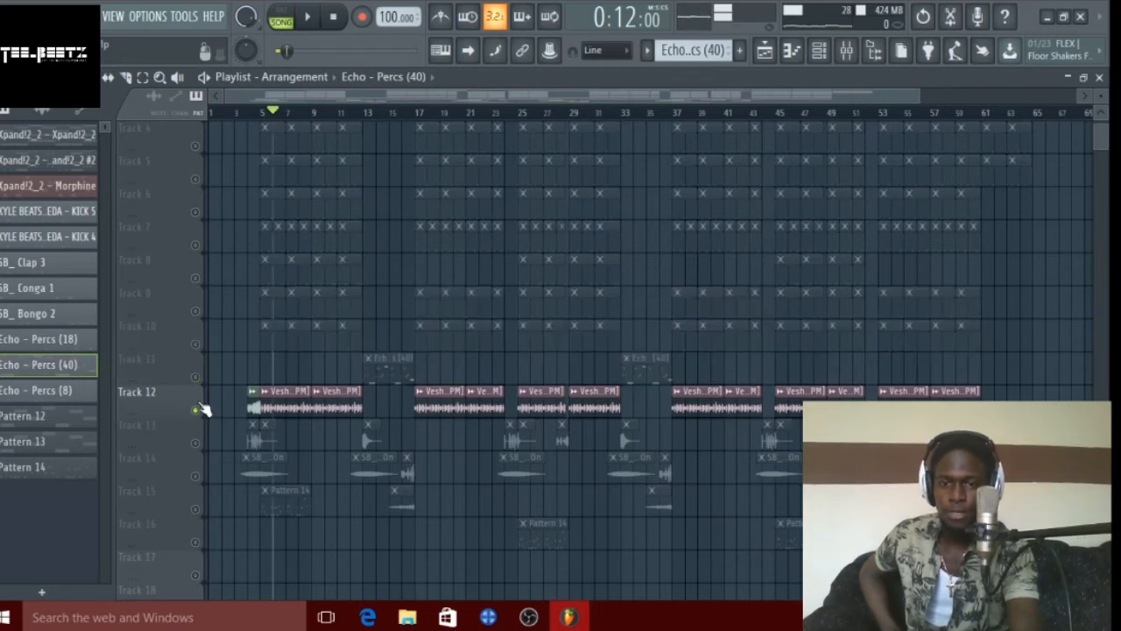
{"action": "key", "text": "space"}
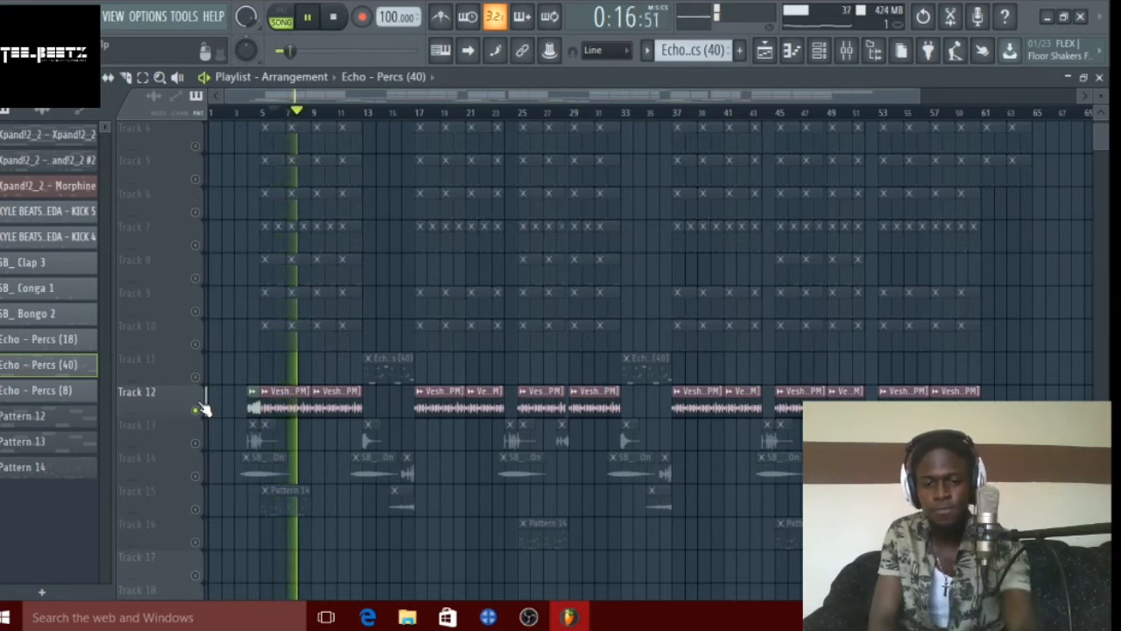
{"action": "key", "text": "space"}
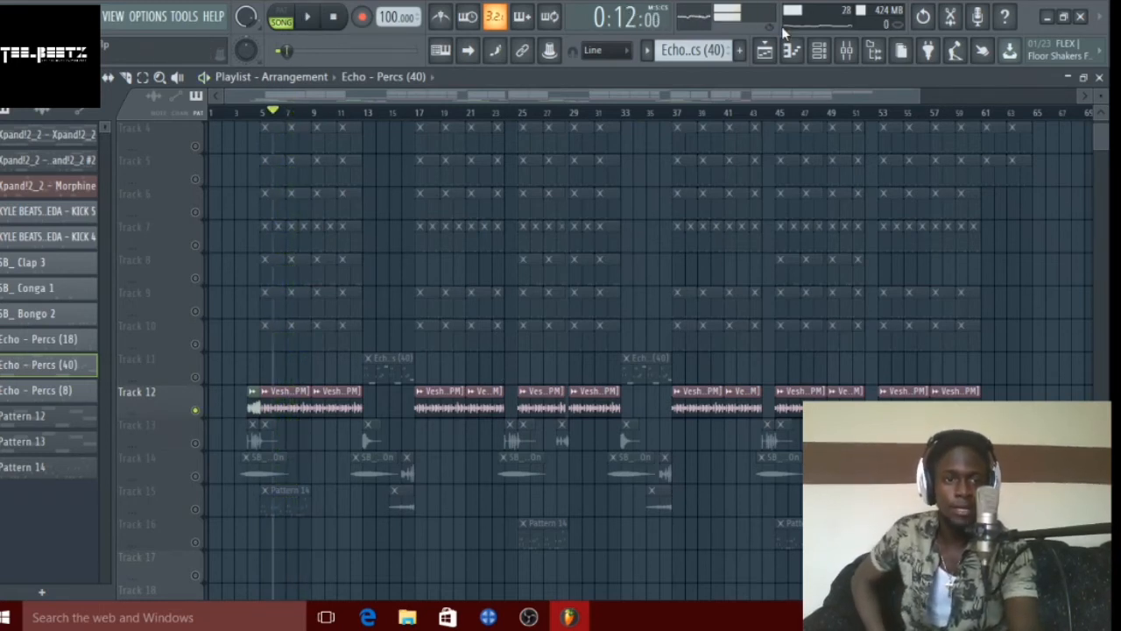
Select the VeshBeats Grind Perc Loop 12 mixer track and play it with its effects bypassed and re-enabled for comparison.
{"action": "left_click", "coordinate": [847, 52]}
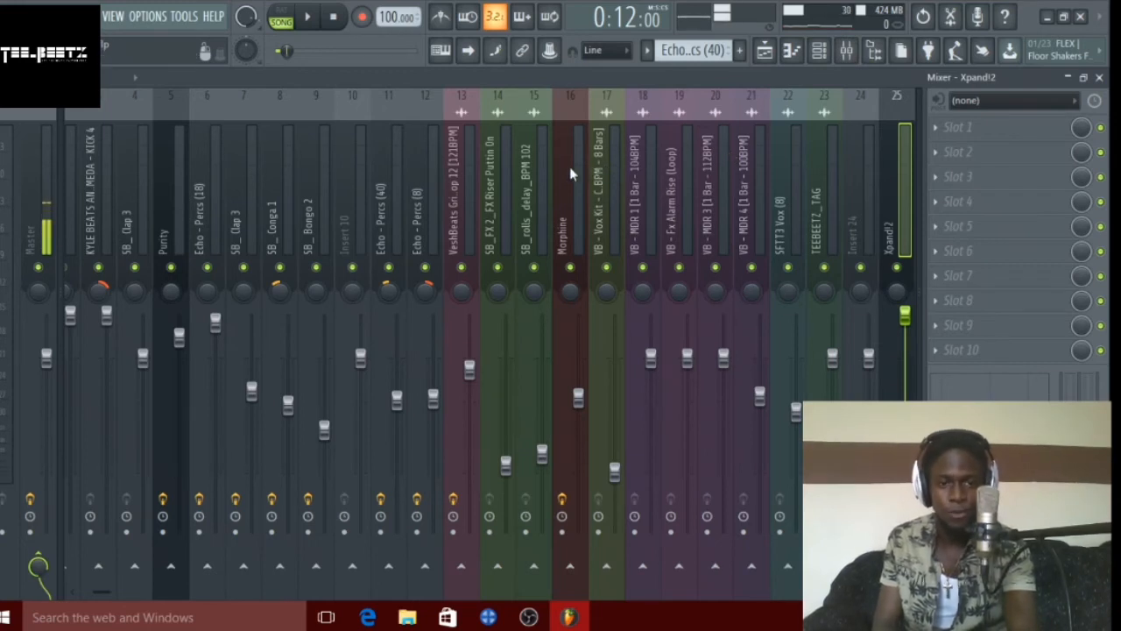
{"action": "left_click", "coordinate": [448, 154]}
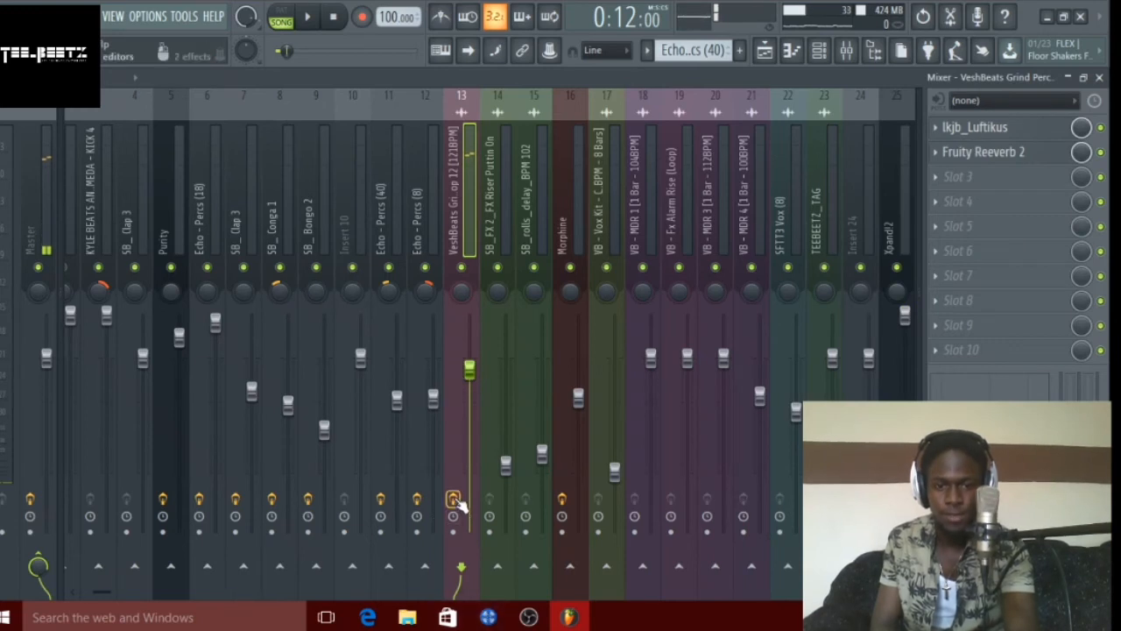
{"action": "key", "text": "space"}
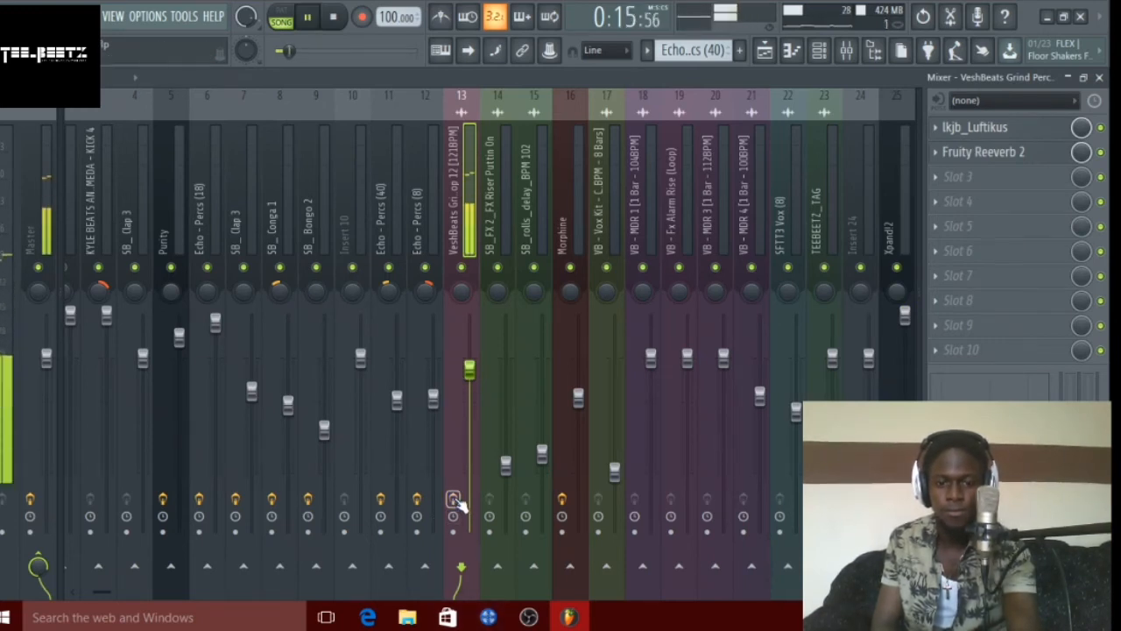
{"action": "key", "text": "space"}
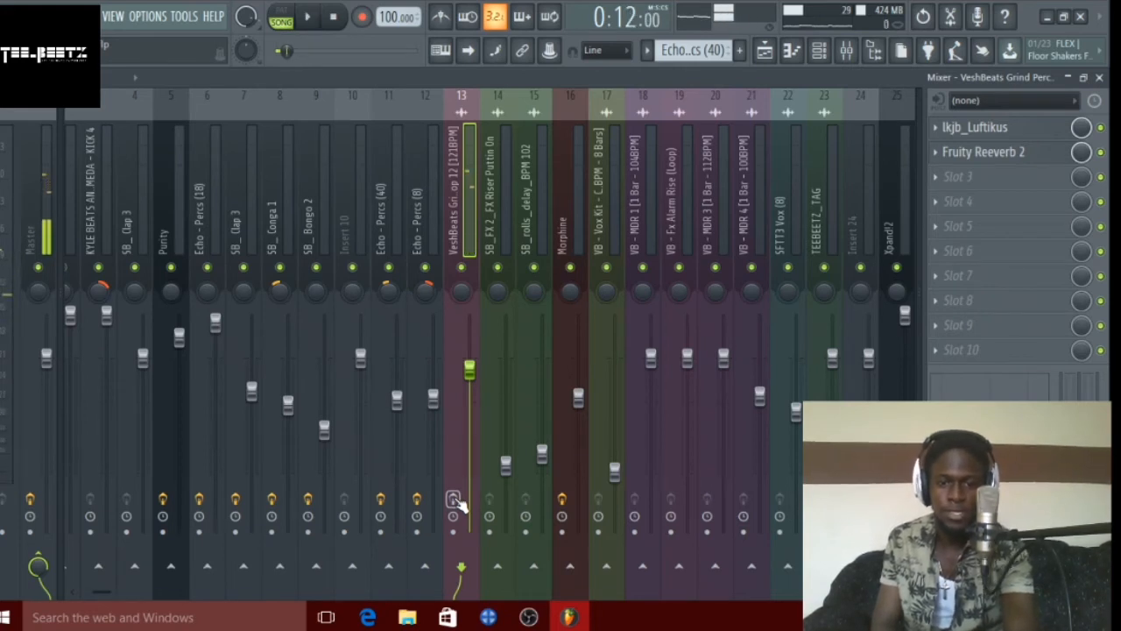
{"action": "key", "text": "space"}
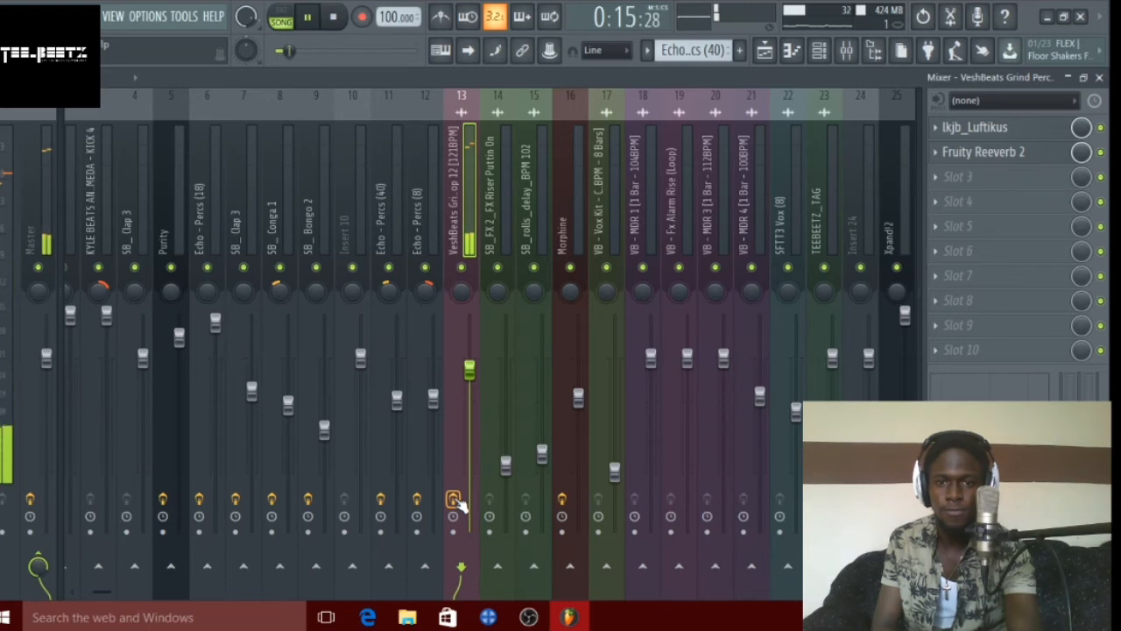
{"action": "key", "text": "space"}
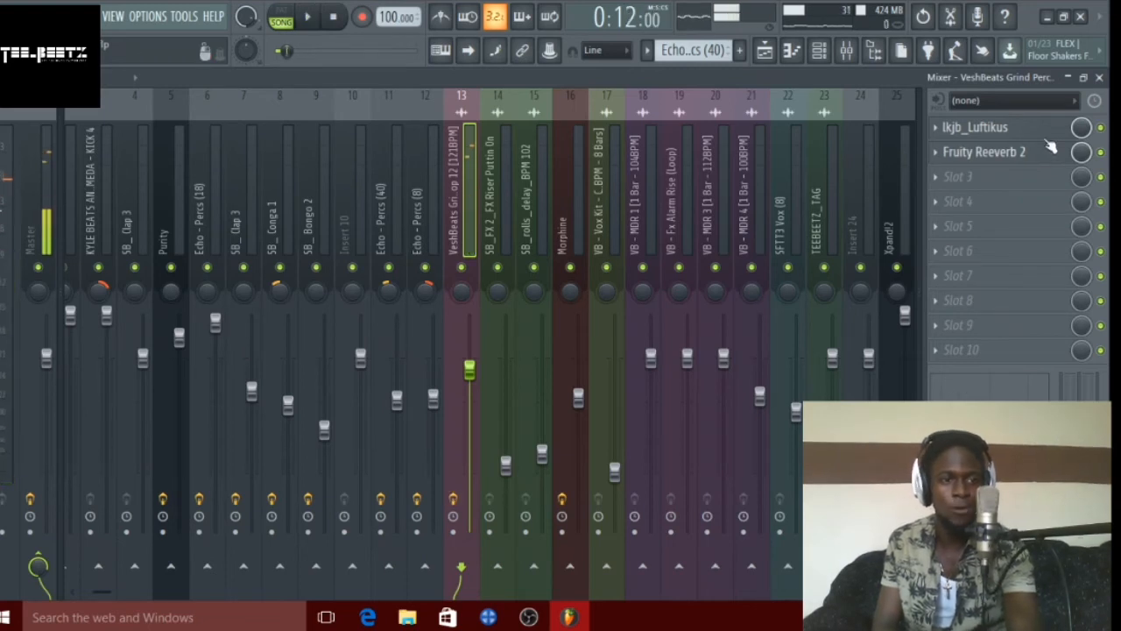
View the settings of the lkjb_Luftikus and Fruity Reeverb 2 effects on the VeshBeats loop's mixer track, closing each one.
{"action": "left_click", "coordinate": [1047, 132]}
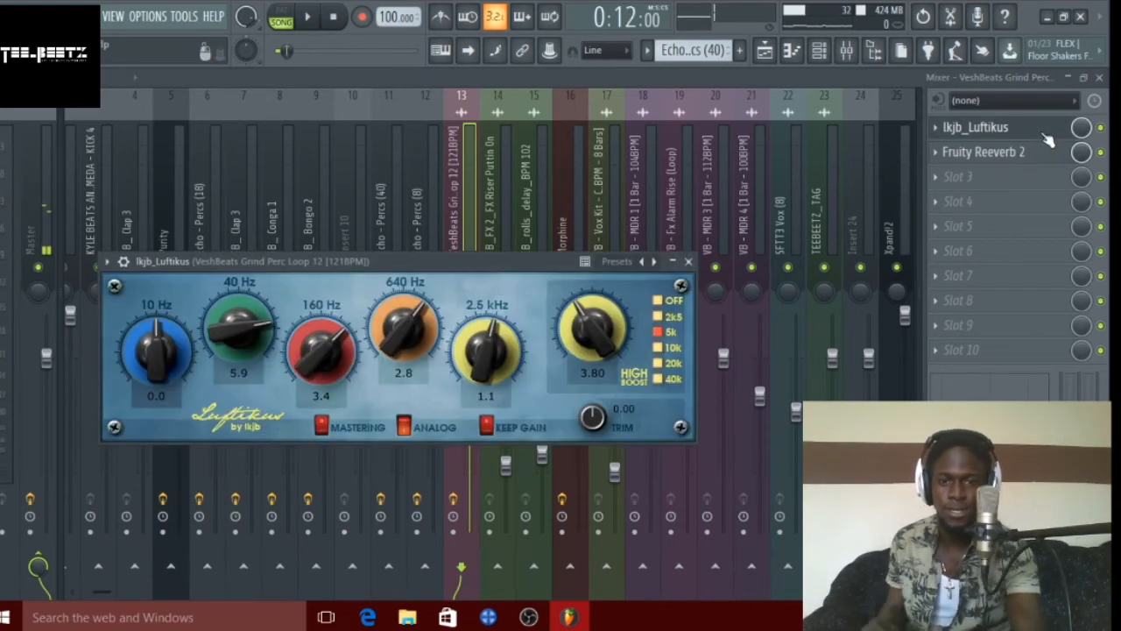
{"action": "left_click", "coordinate": [688, 261]}
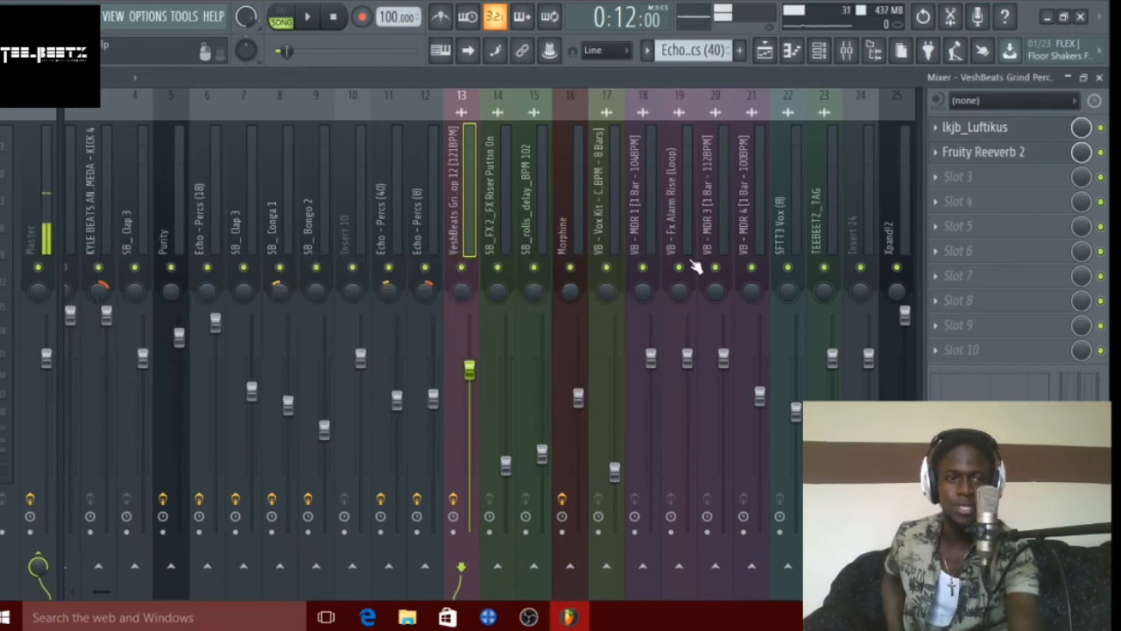
{"action": "left_click", "coordinate": [990, 153]}
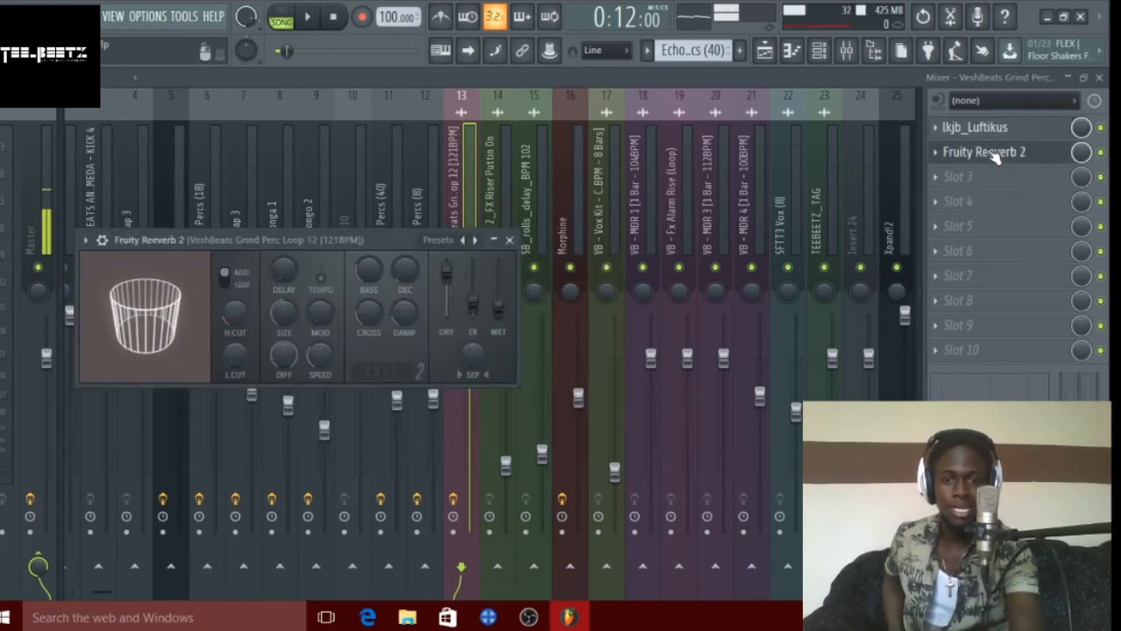
{"action": "left_click", "coordinate": [990, 153]}
Play the VeshBeats loop again while toggling its mixer track's effects, stop playback and close the mixer.
{"action": "key", "text": "space"}
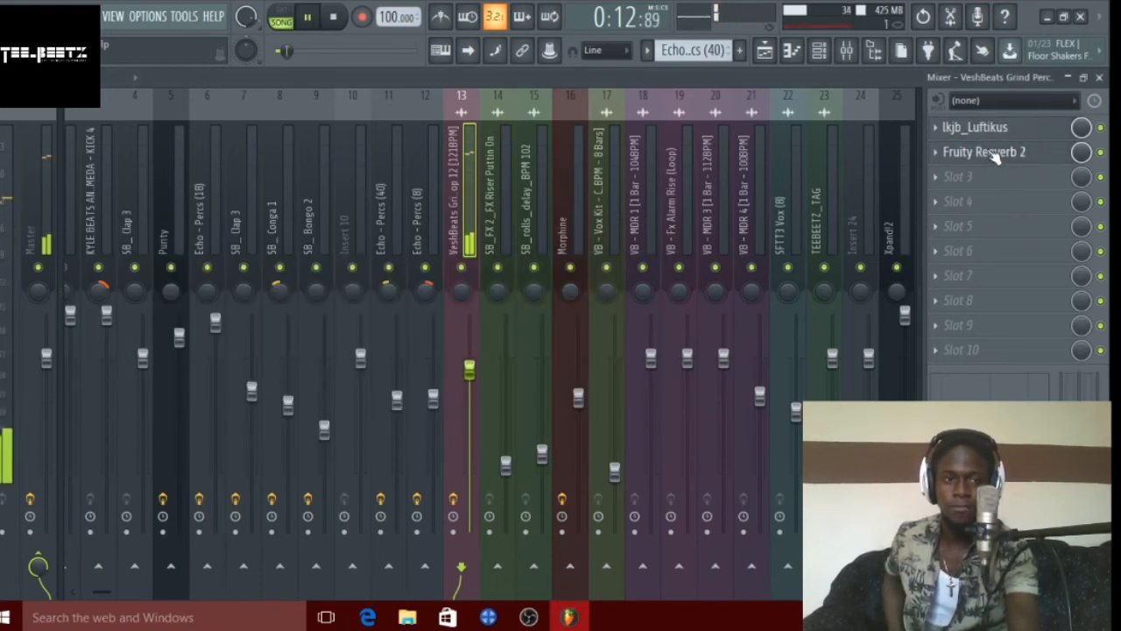
{"action": "left_click", "coordinate": [454, 499]}
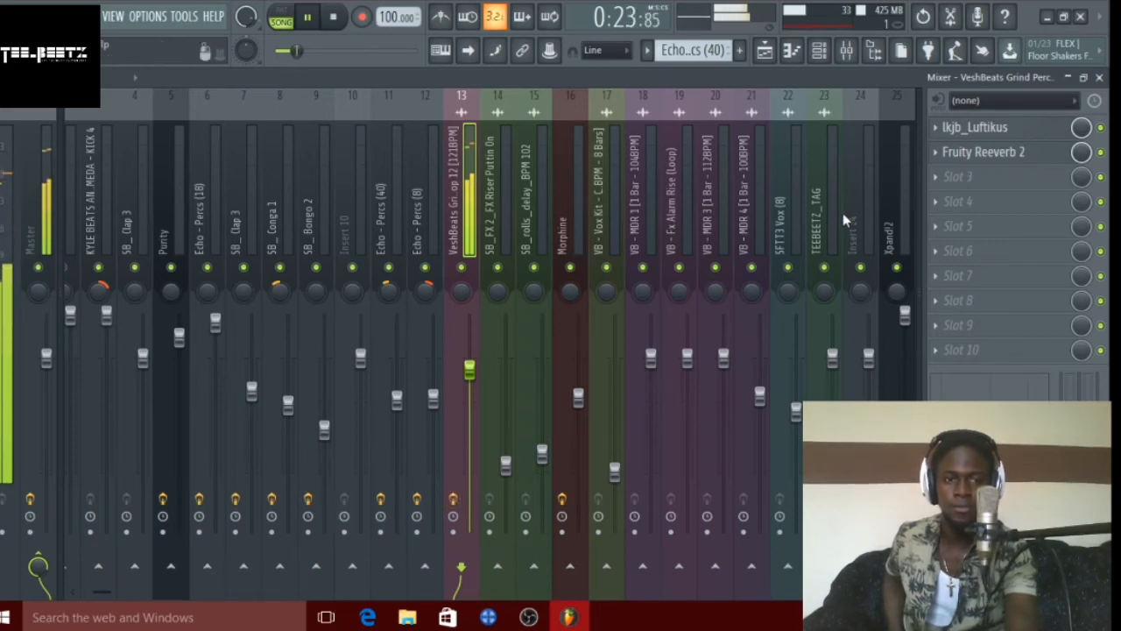
{"action": "key", "text": "space"}
{"action": "left_click", "coordinate": [1100, 77]}
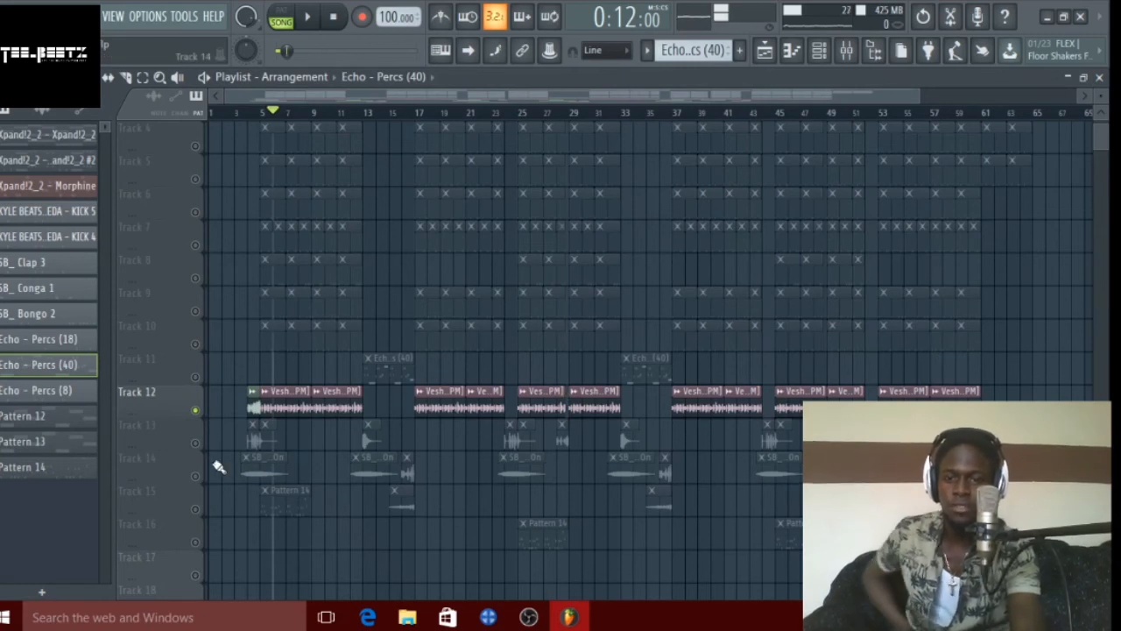
Unmute Tracks 13, 14 and 15, isolate Tracks 15 and 16, and select Pattern 14 in pattern mode.
{"action": "left_click", "coordinate": [196, 444]}
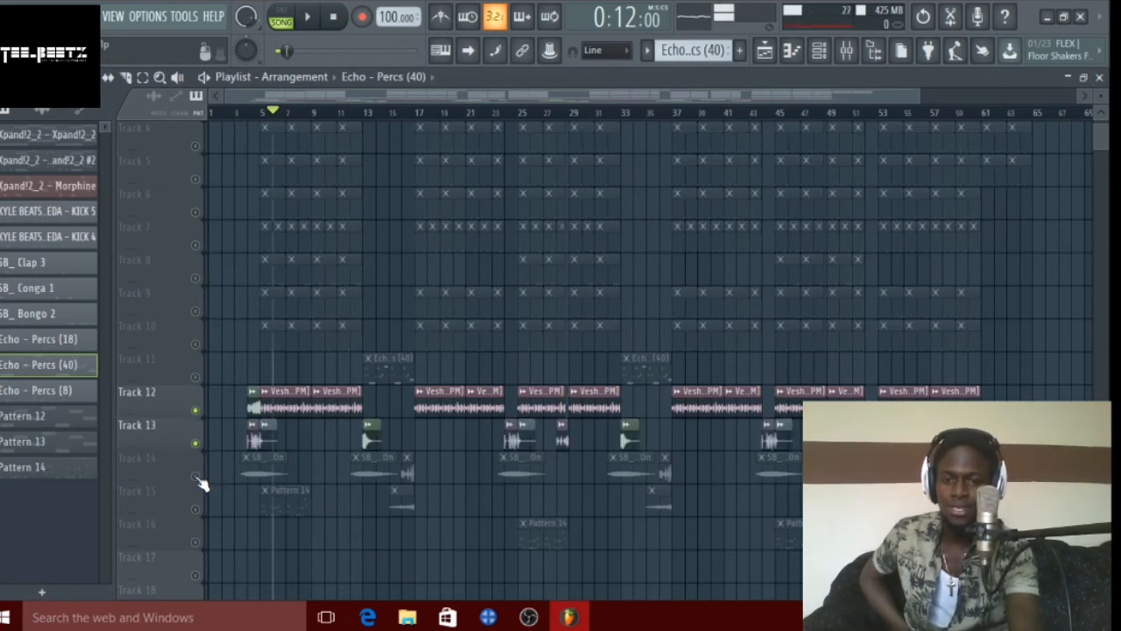
{"action": "left_click", "coordinate": [197, 478]}
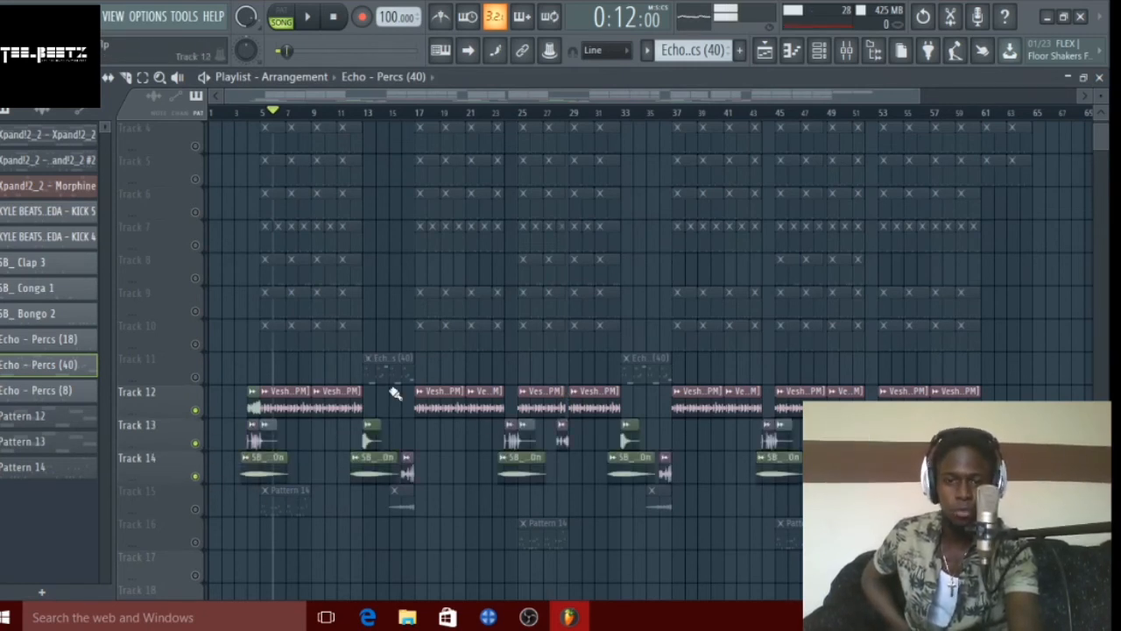
{"action": "left_click", "coordinate": [197, 508]}
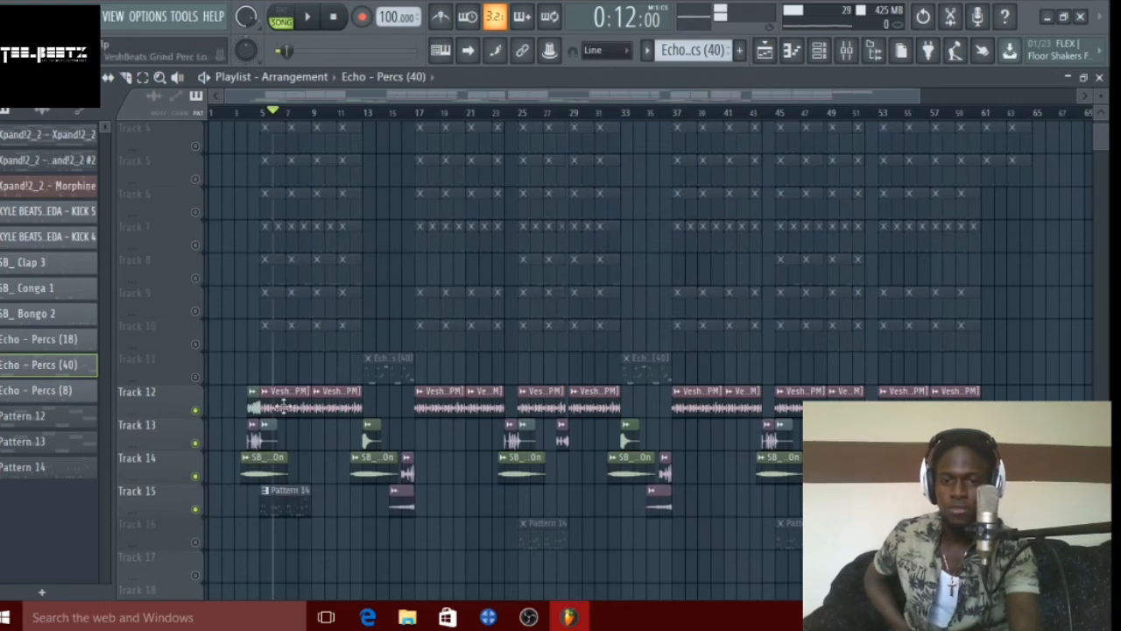
{"action": "right_click", "coordinate": [196, 508]}
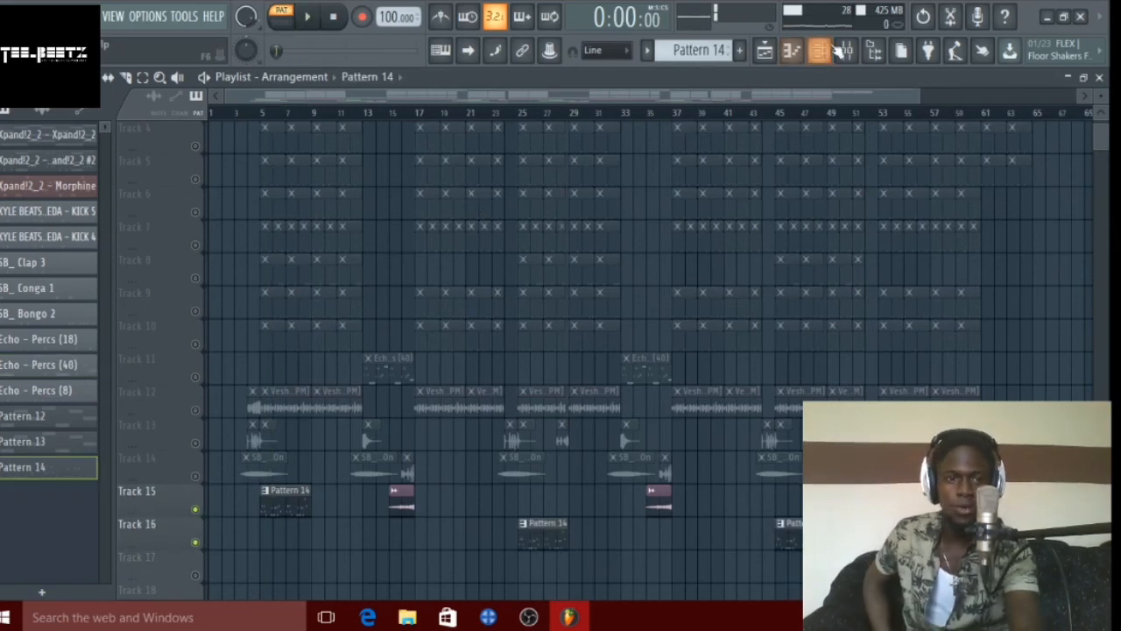
View the Xpand!2_2 #3 instrument used by Pattern 14 from the channel rack, and close both windows.
{"action": "left_click", "coordinate": [821, 53]}
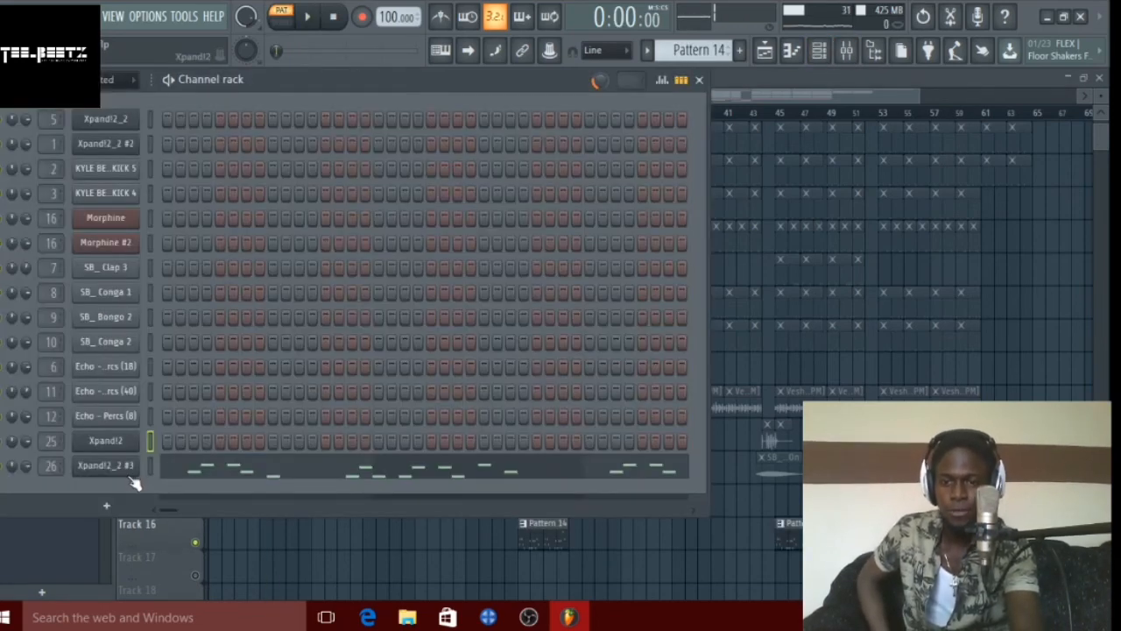
{"action": "left_click", "coordinate": [125, 471]}
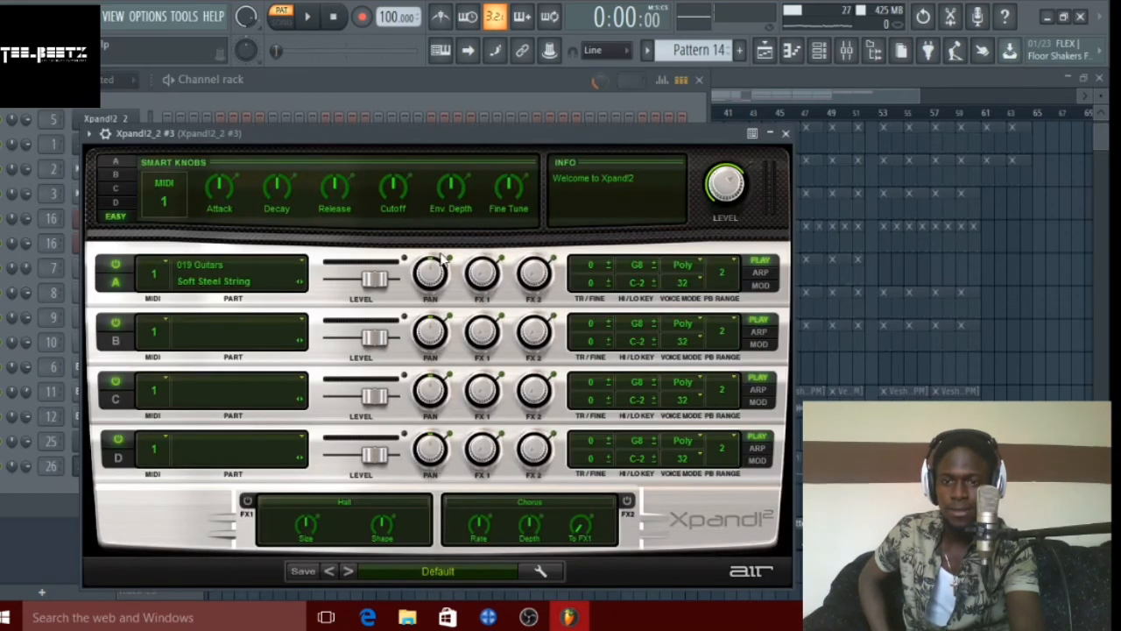
{"action": "left_click", "coordinate": [786, 133]}
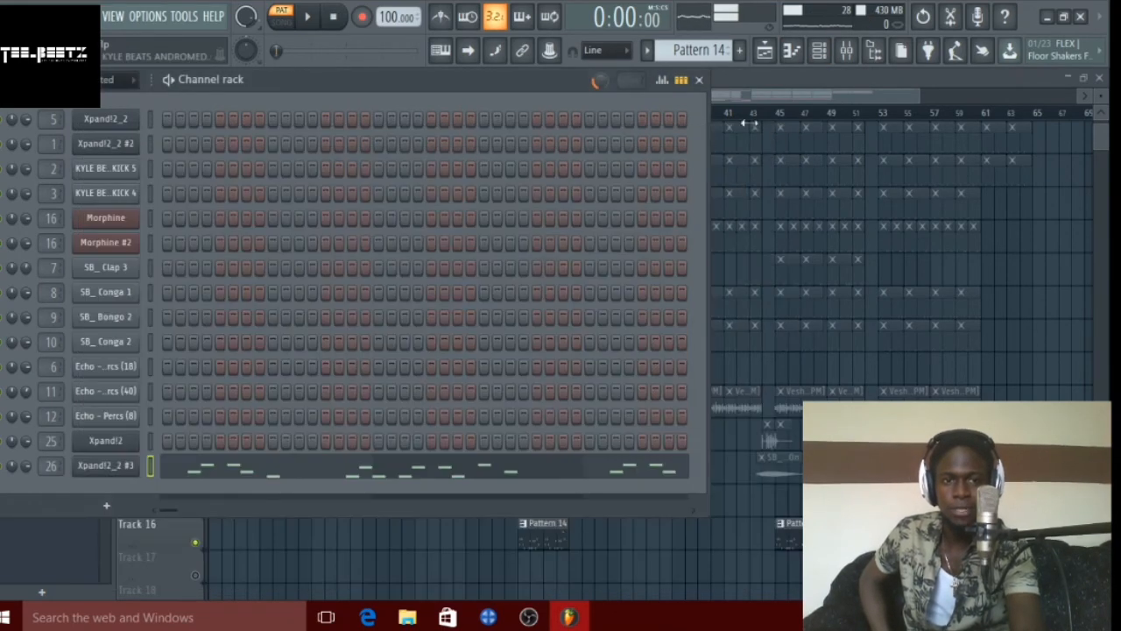
{"action": "left_click", "coordinate": [700, 81]}
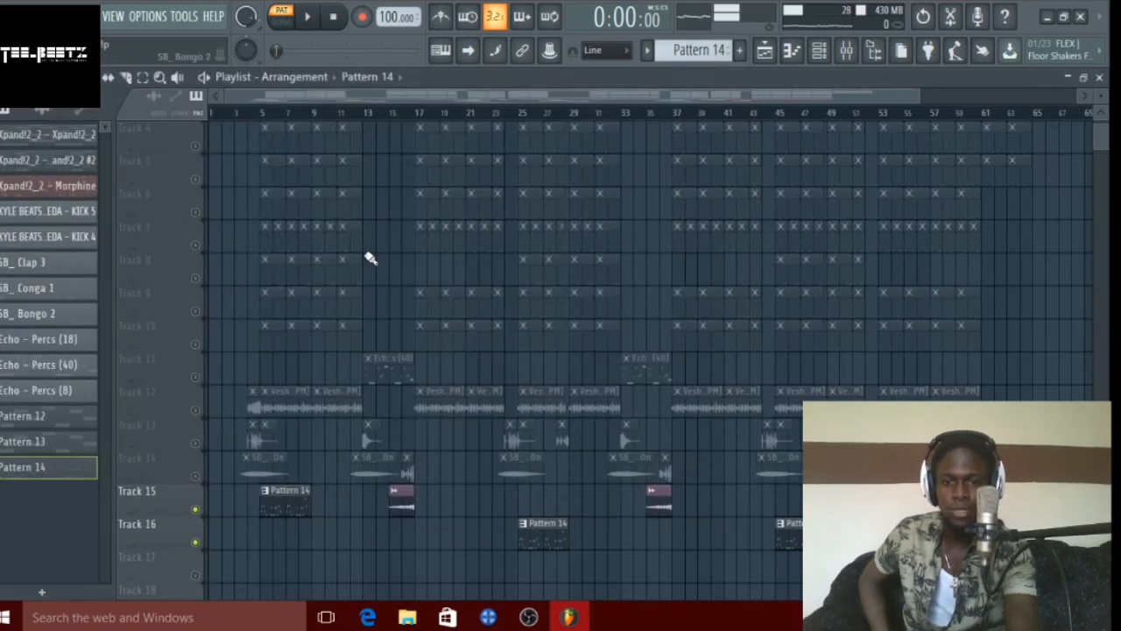
Play Pattern 14 from about bar 6 of the song and in pattern mode, viewing its notes in the piano roll.
{"action": "left_click", "coordinate": [273, 114]}
{"action": "key", "text": "space"}
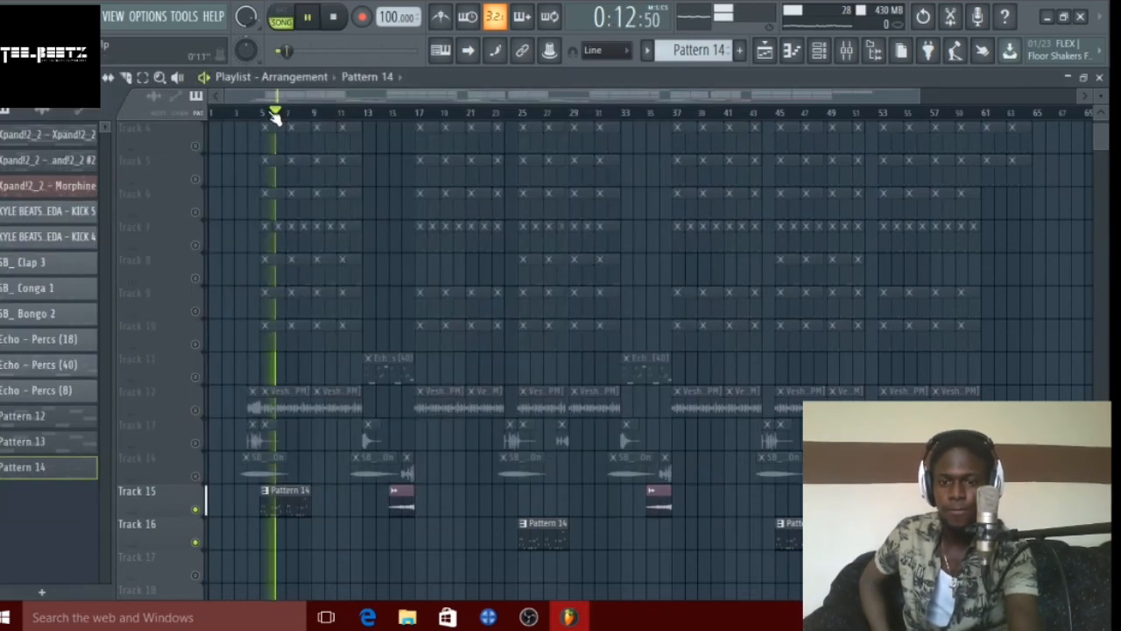
{"action": "left_click", "coordinate": [283, 12]}
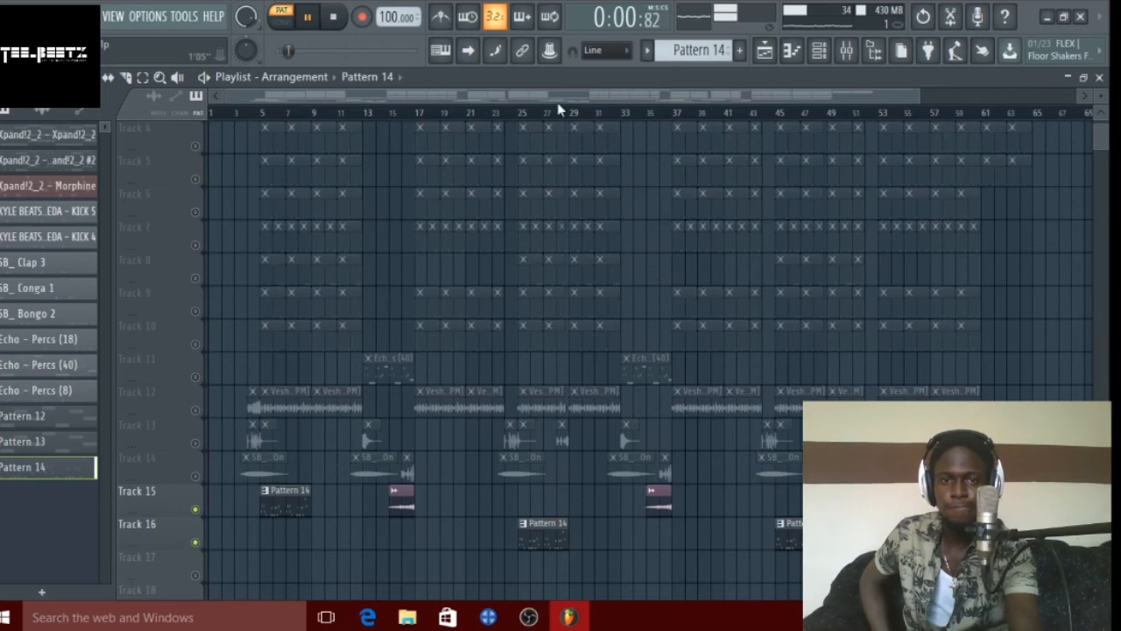
{"action": "left_click", "coordinate": [792, 51]}
{"action": "left_click", "coordinate": [801, 51]}
{"action": "left_click", "coordinate": [793, 50]}
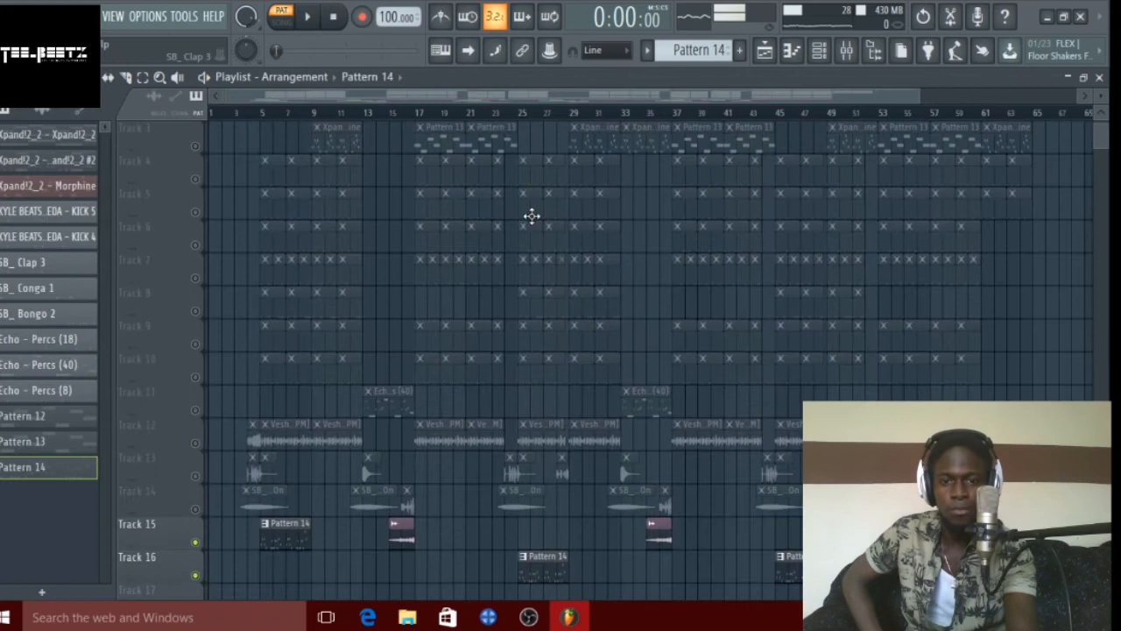
Select Pattern 13, unmute Track 3 and play the song from bar 17 in song mode.
{"action": "scroll", "coordinate": [532, 215], "scroll_direction": "up", "scroll_amount": 2}
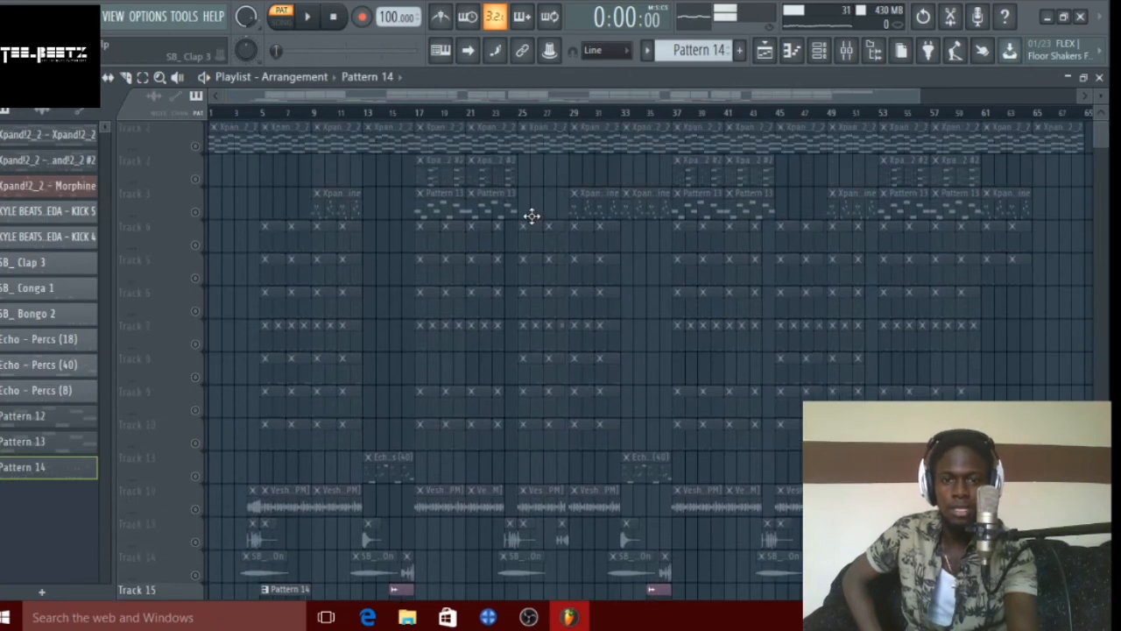
{"action": "left_click", "coordinate": [431, 201]}
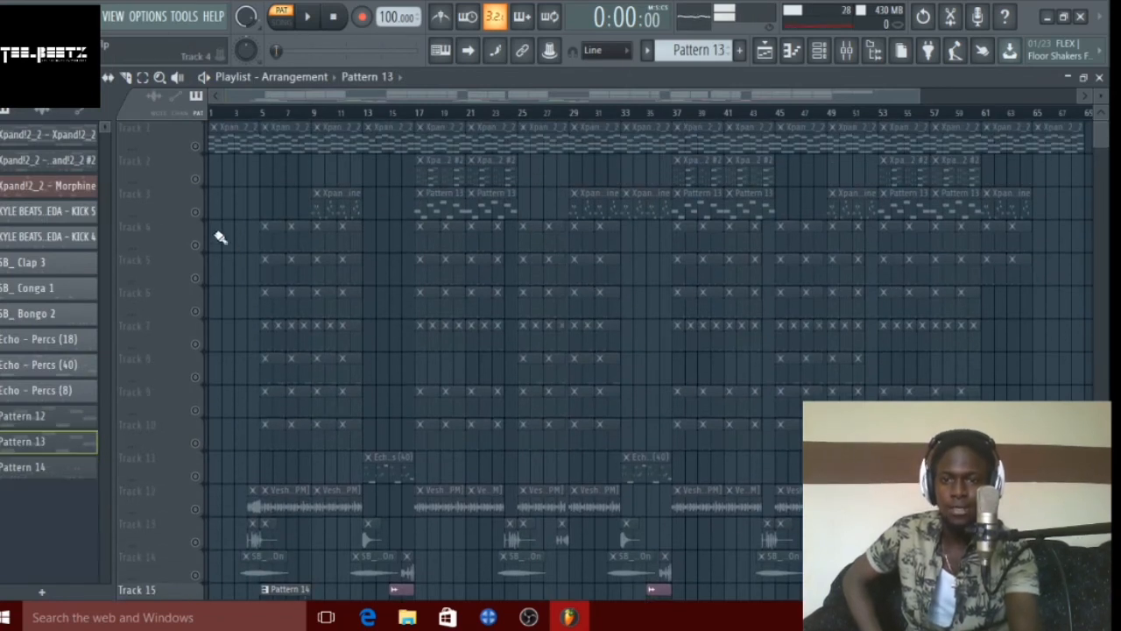
{"action": "left_click", "coordinate": [417, 114]}
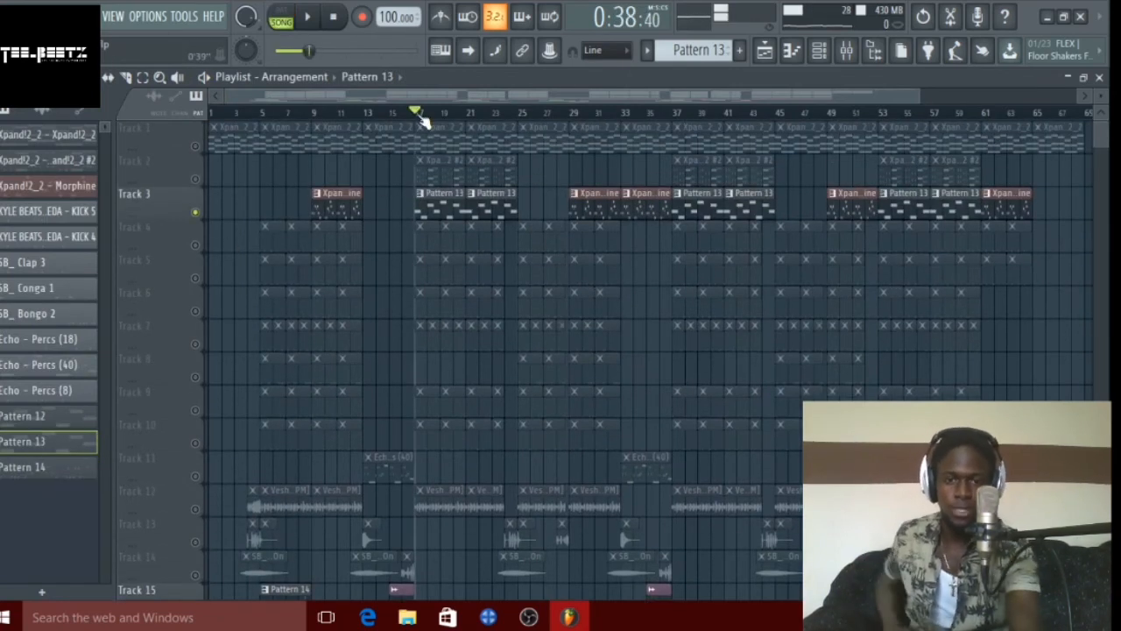
{"action": "key", "text": "space"}
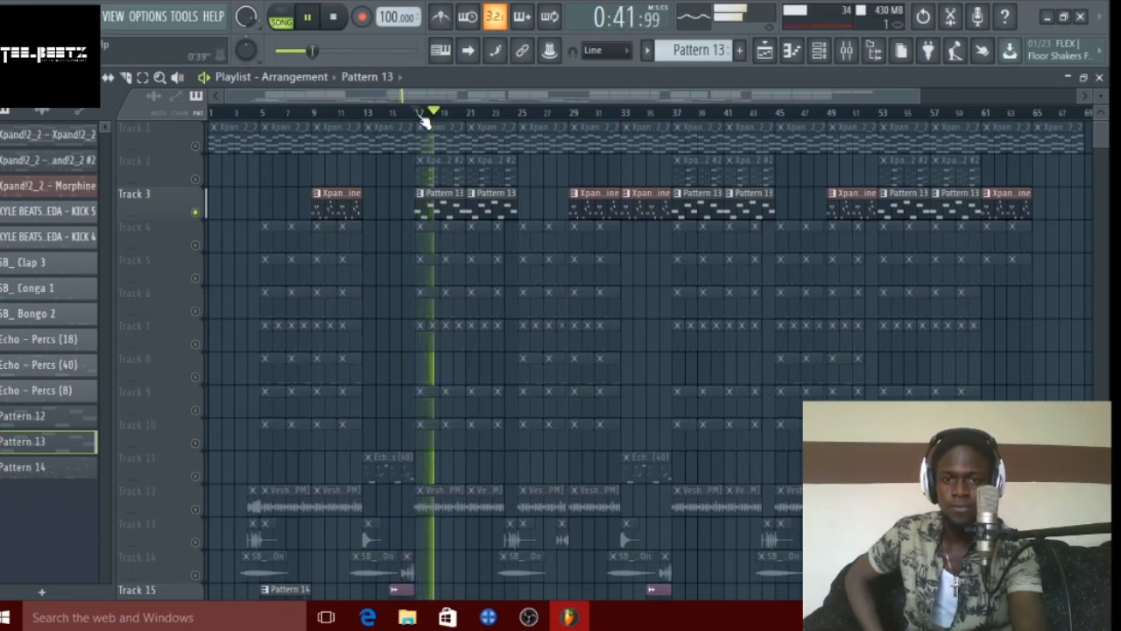
View Pattern 13's notes in the piano roll from its first bar during playback, stop playback and close the piano roll.
{"action": "double_click", "coordinate": [444, 212]}
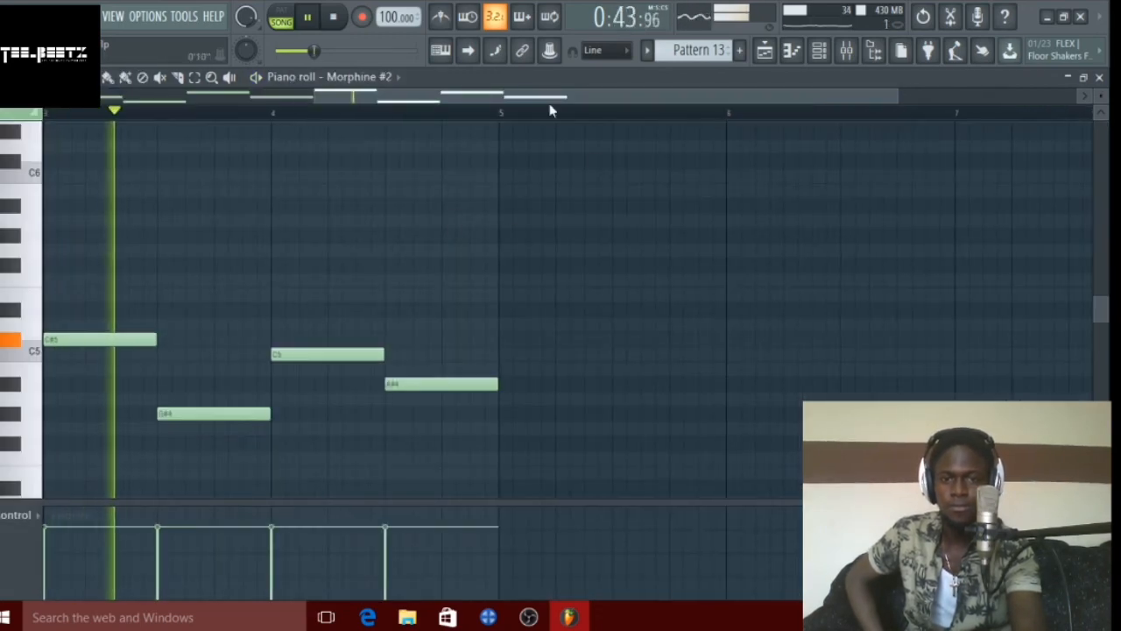
{"action": "left_click_drag", "start_coordinate": [517, 98], "coordinate": [213, 148]}
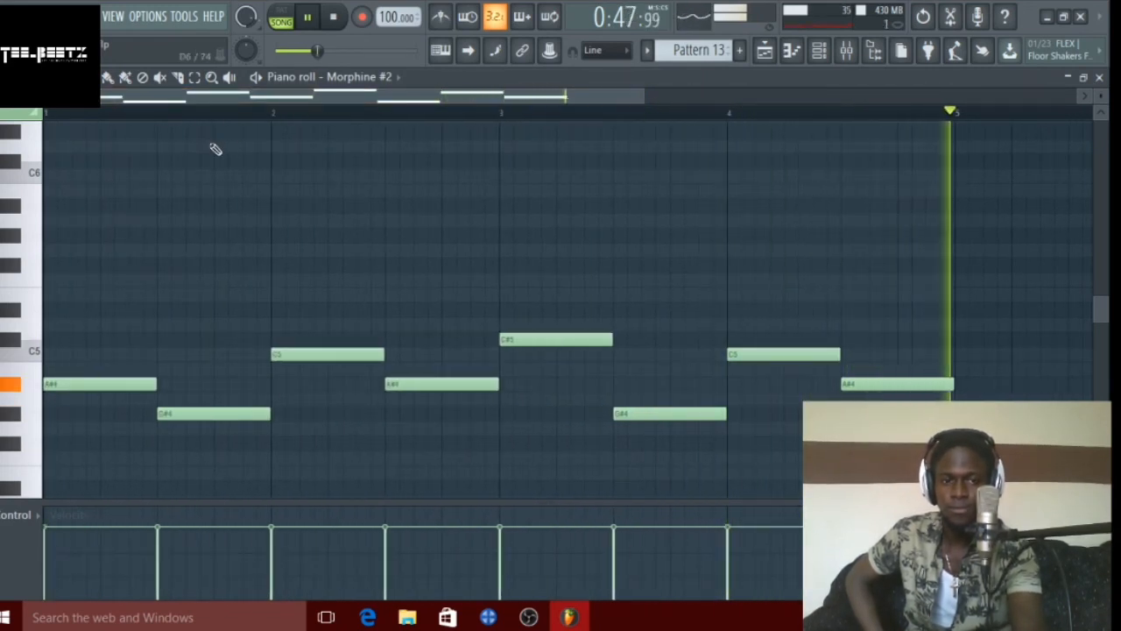
{"action": "key", "text": "space"}
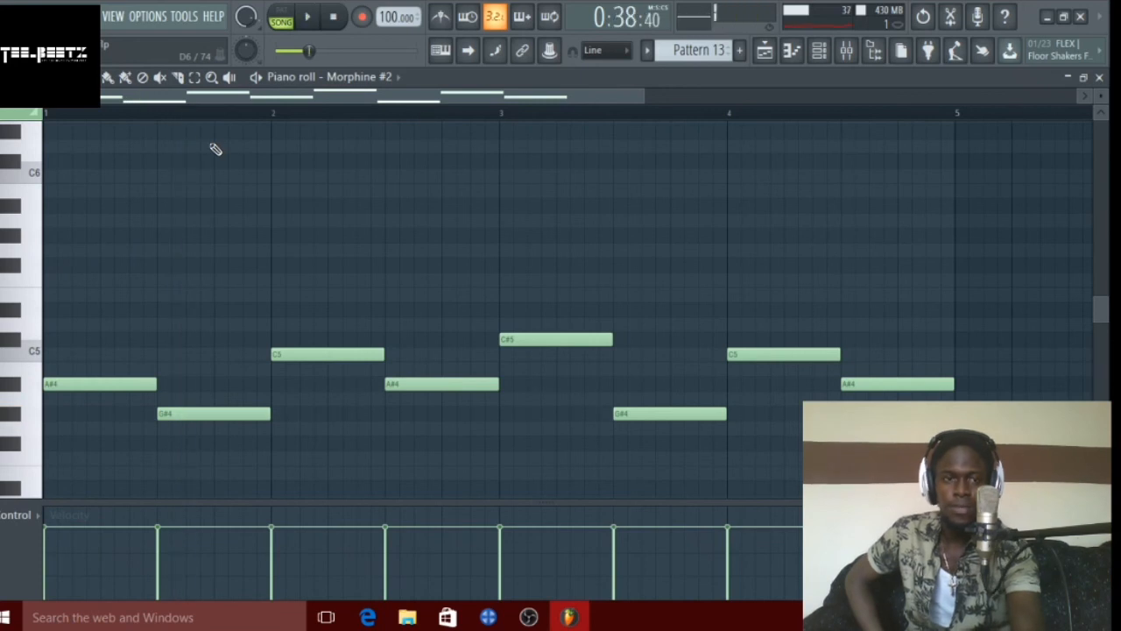
{"action": "left_click", "coordinate": [1101, 78]}
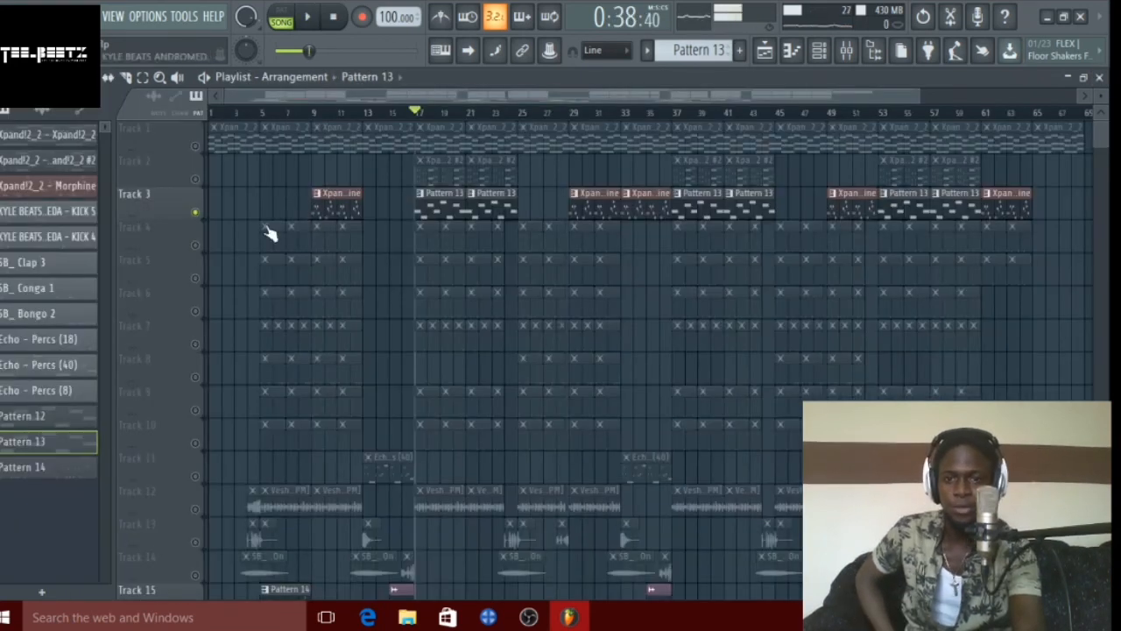
Isolate Track 3 and release the solo to unmute all tracks in the playlist.
{"action": "right_click", "coordinate": [196, 213]}
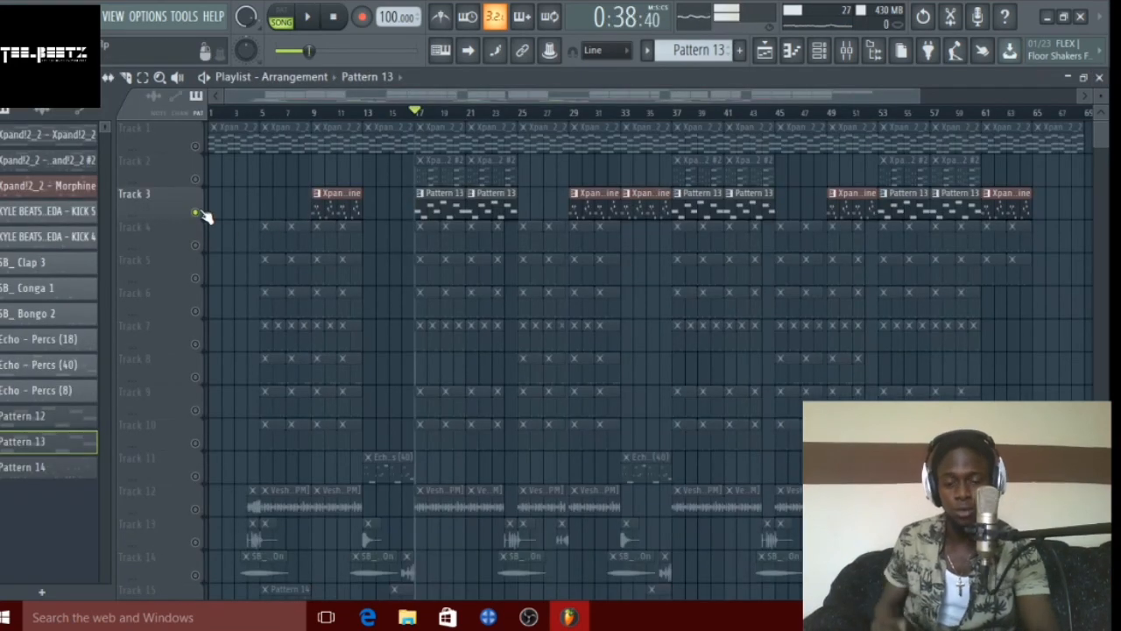
{"action": "right_click", "coordinate": [196, 213]}
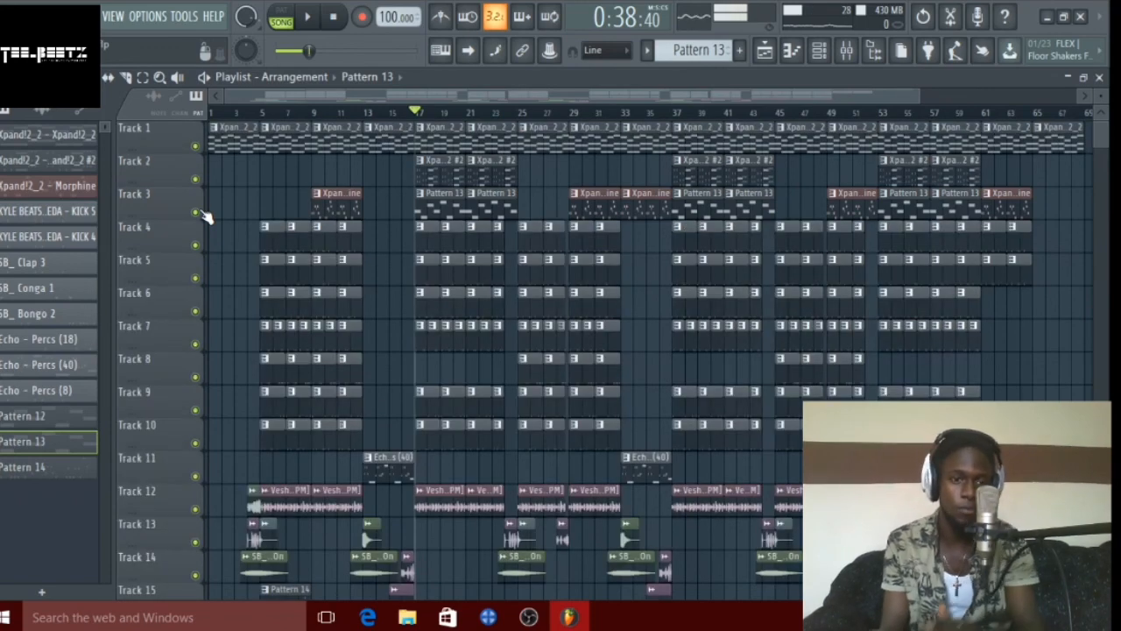